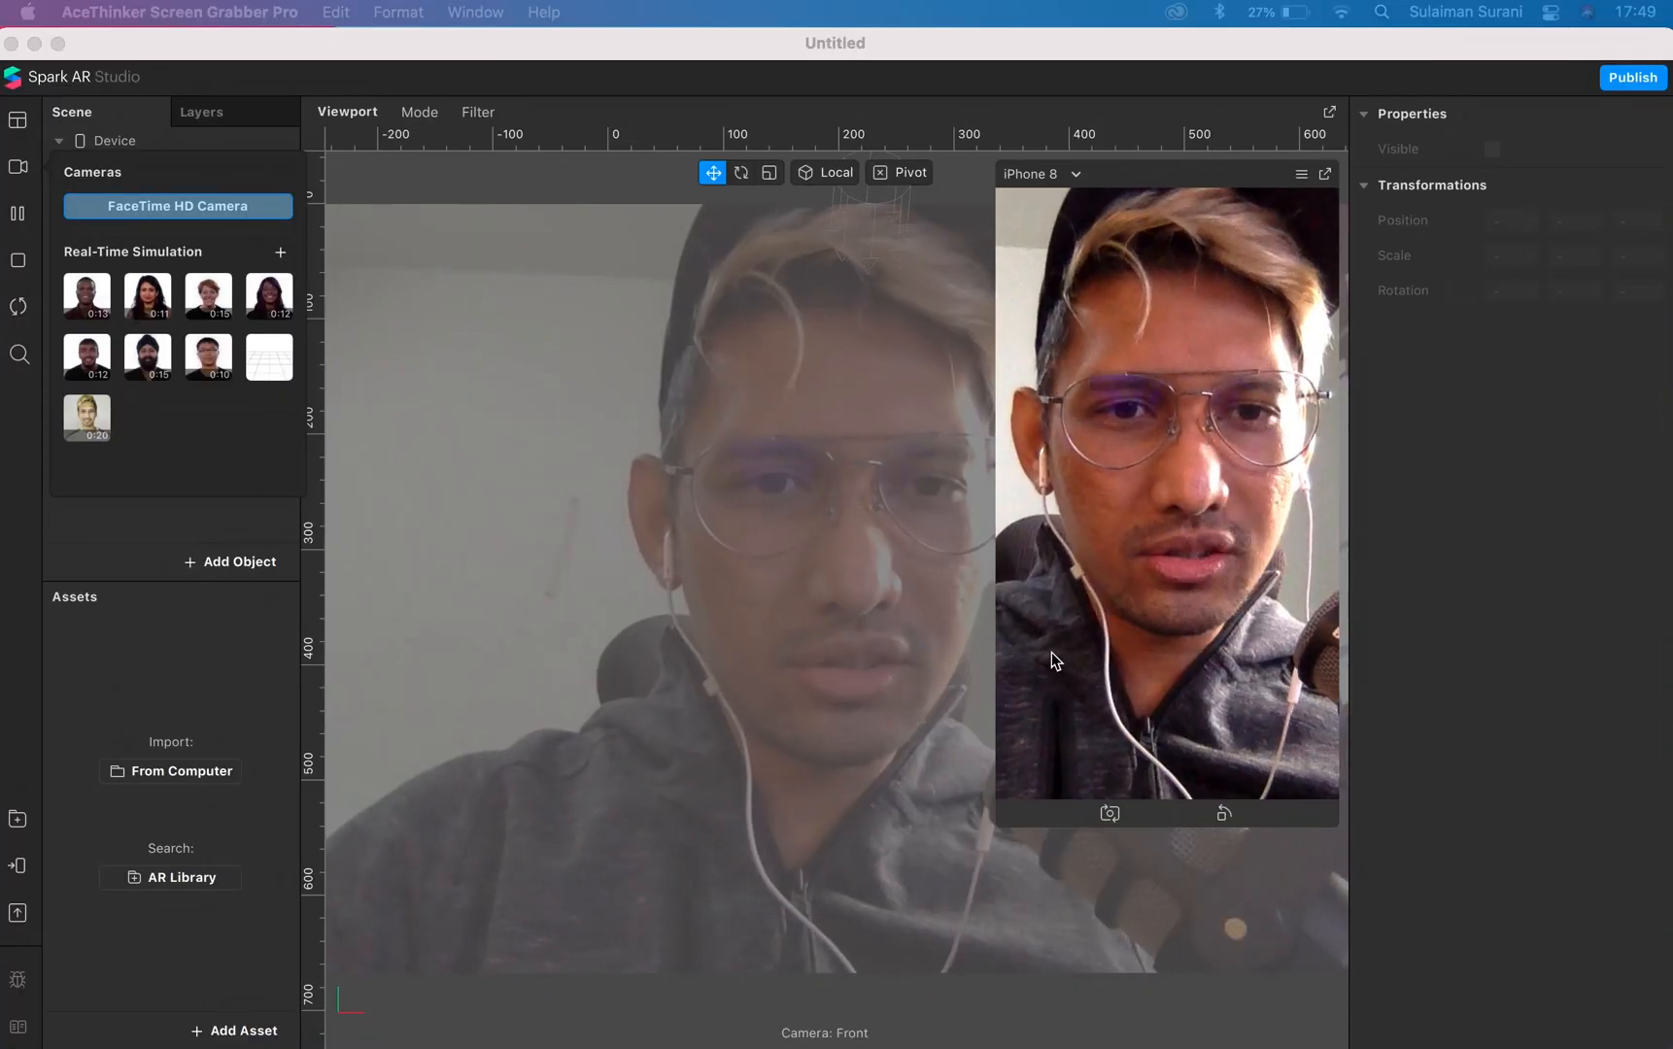
- Shrink the device preview and add a 2D Text object near the canvas's top-left corner, at about X 13, Y 8
{"action": "left_click_drag", "start_coordinate": [1001, 821], "coordinate": [1096, 674]}
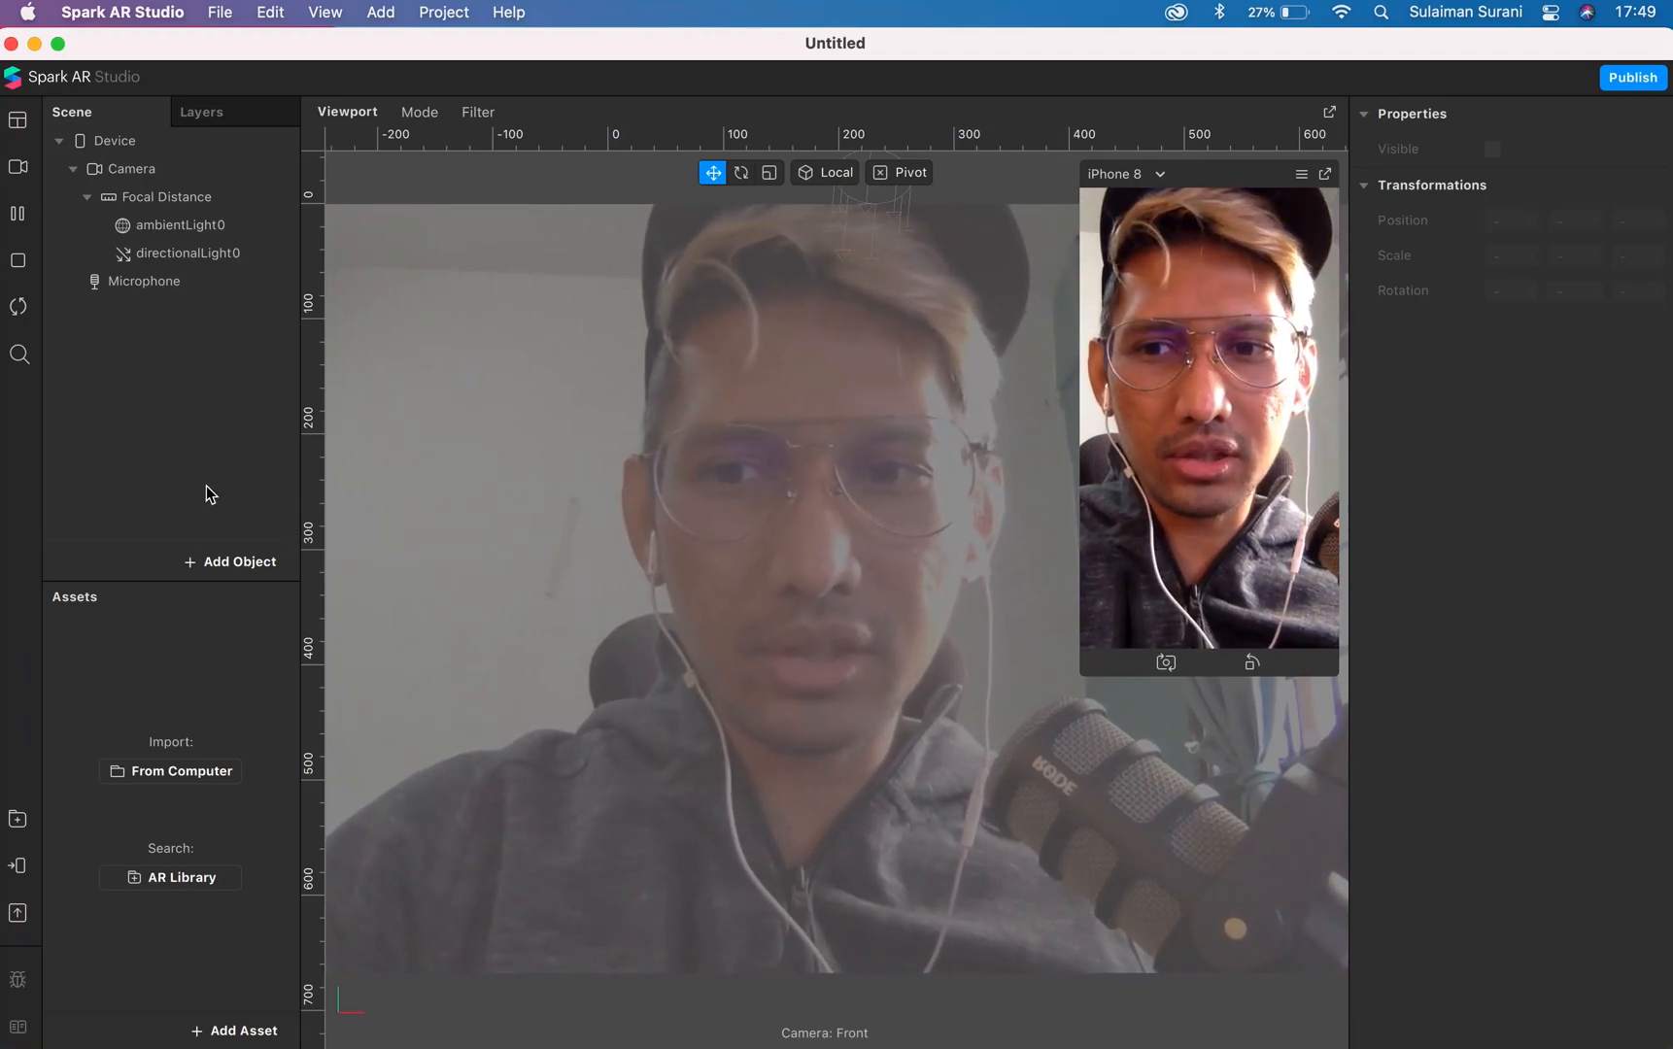
{"action": "left_click", "coordinate": [216, 560]}
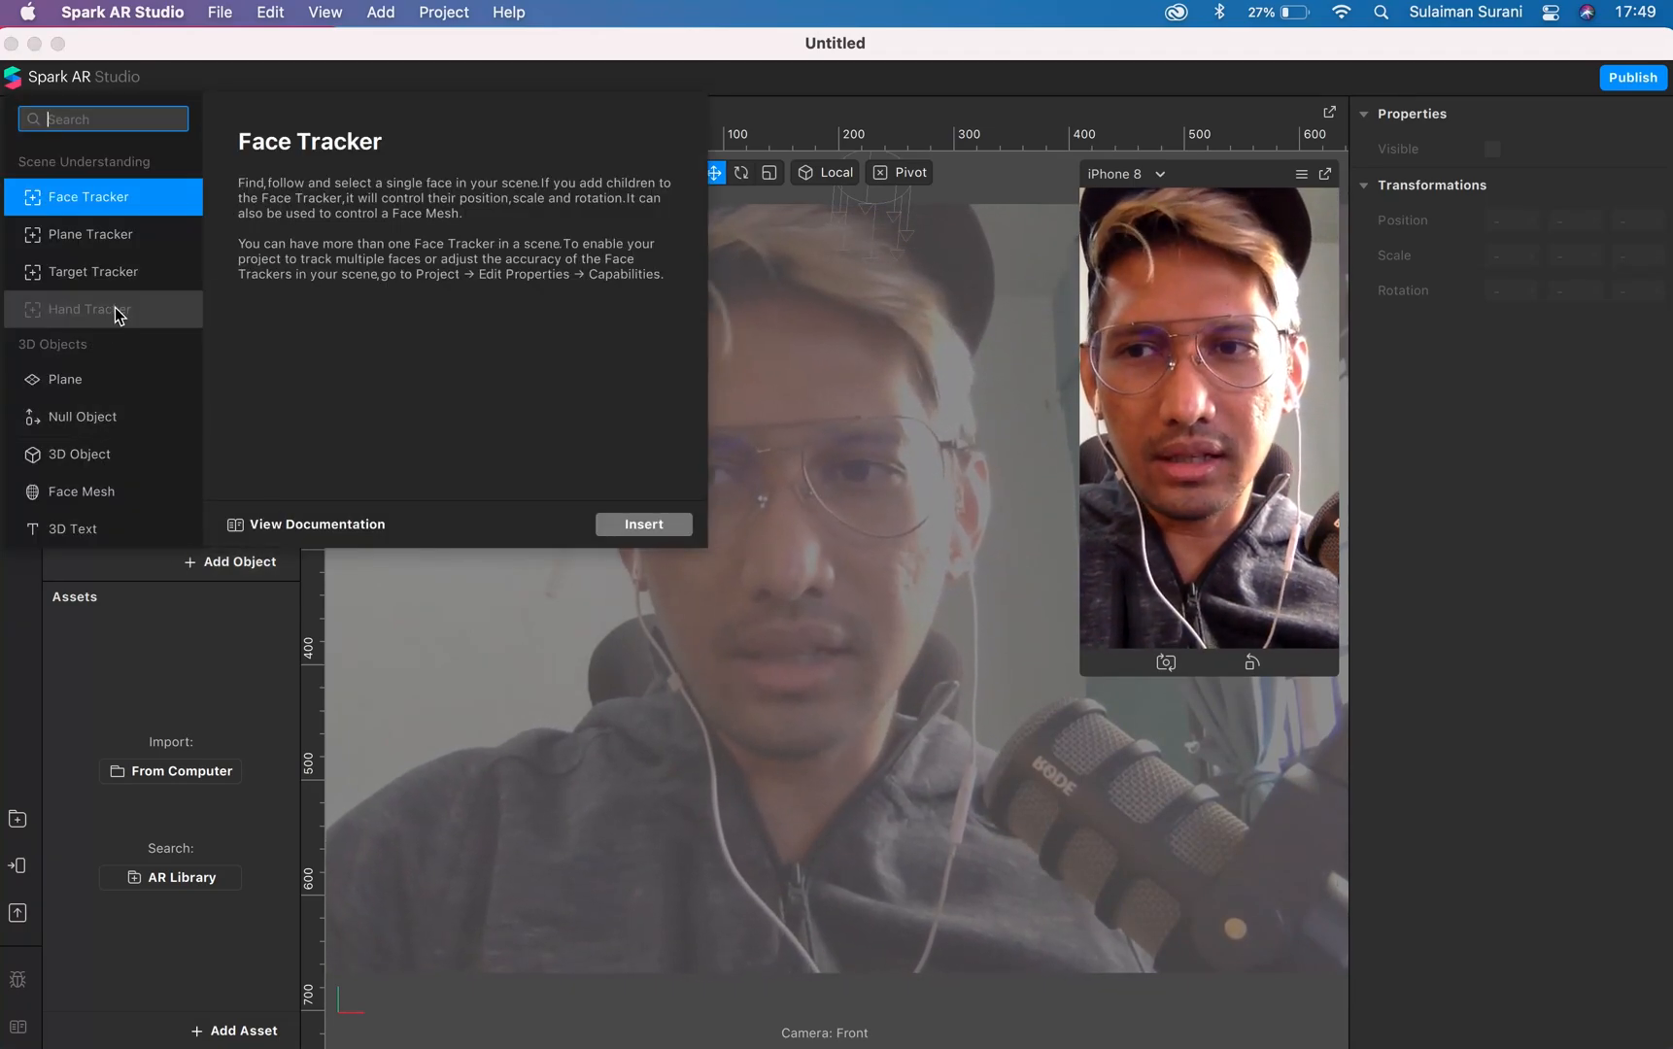
{"action": "scroll", "coordinate": [115, 304], "scroll_direction": "down", "scroll_amount": 5}
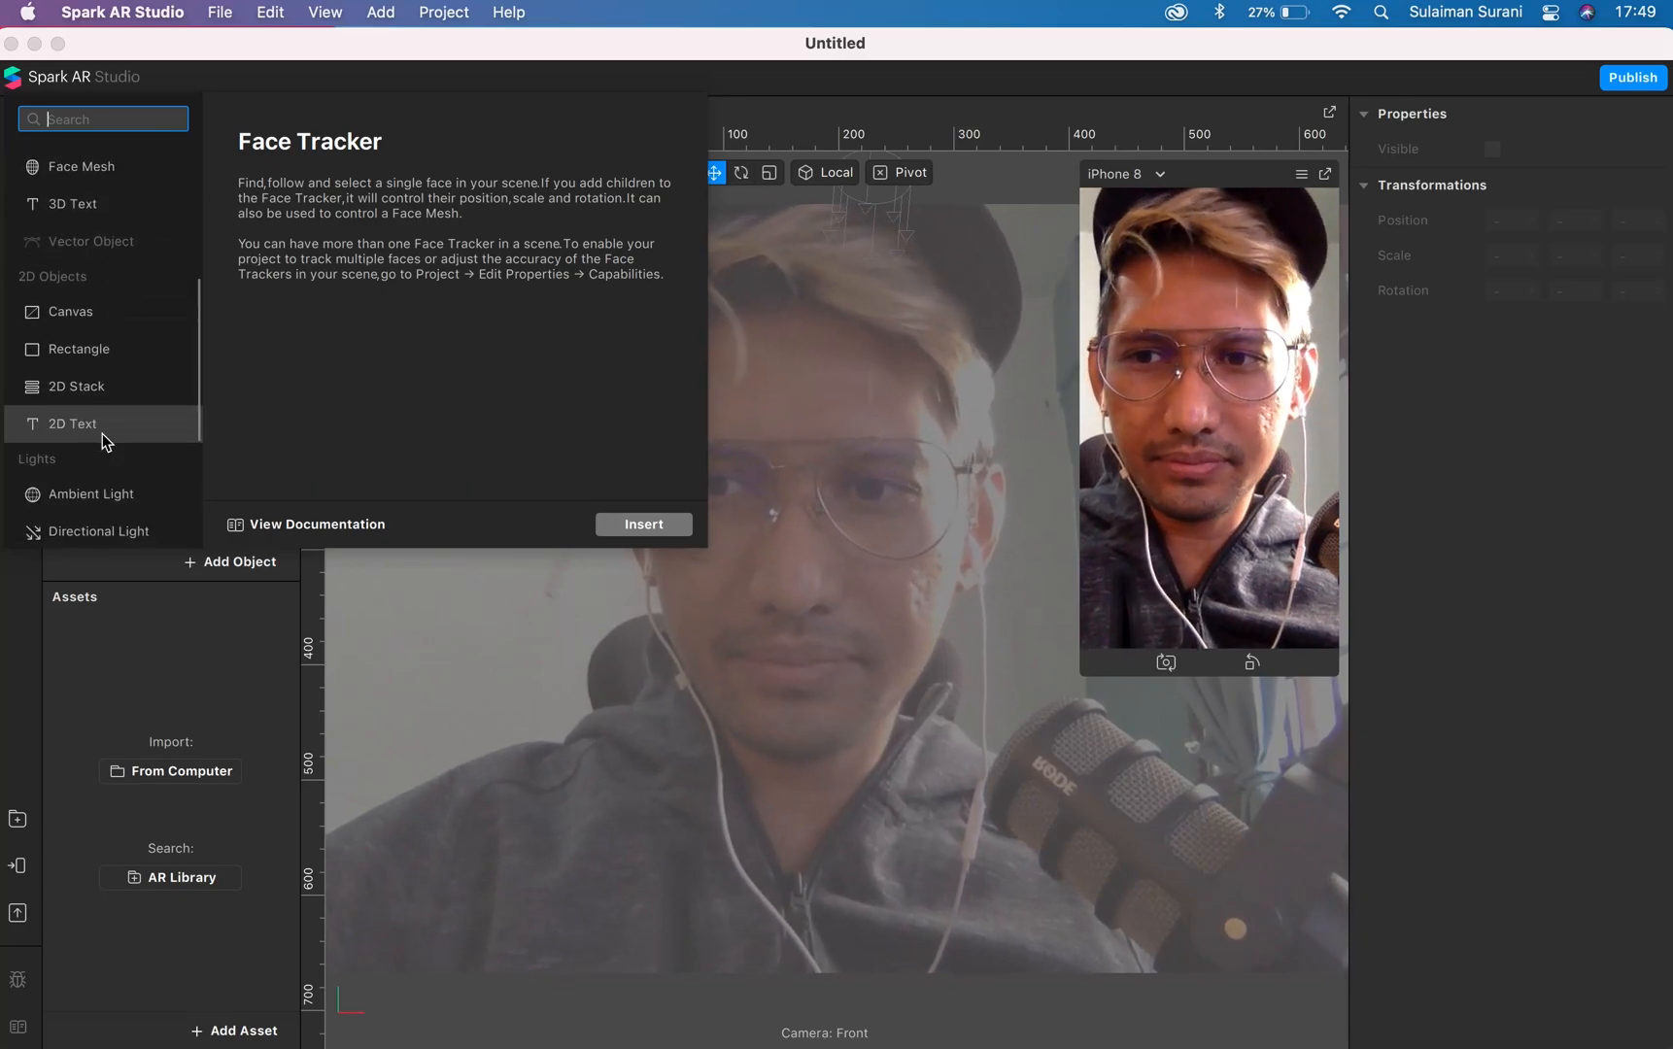
{"action": "left_click", "coordinate": [102, 434]}
{"action": "left_click", "coordinate": [670, 523]}
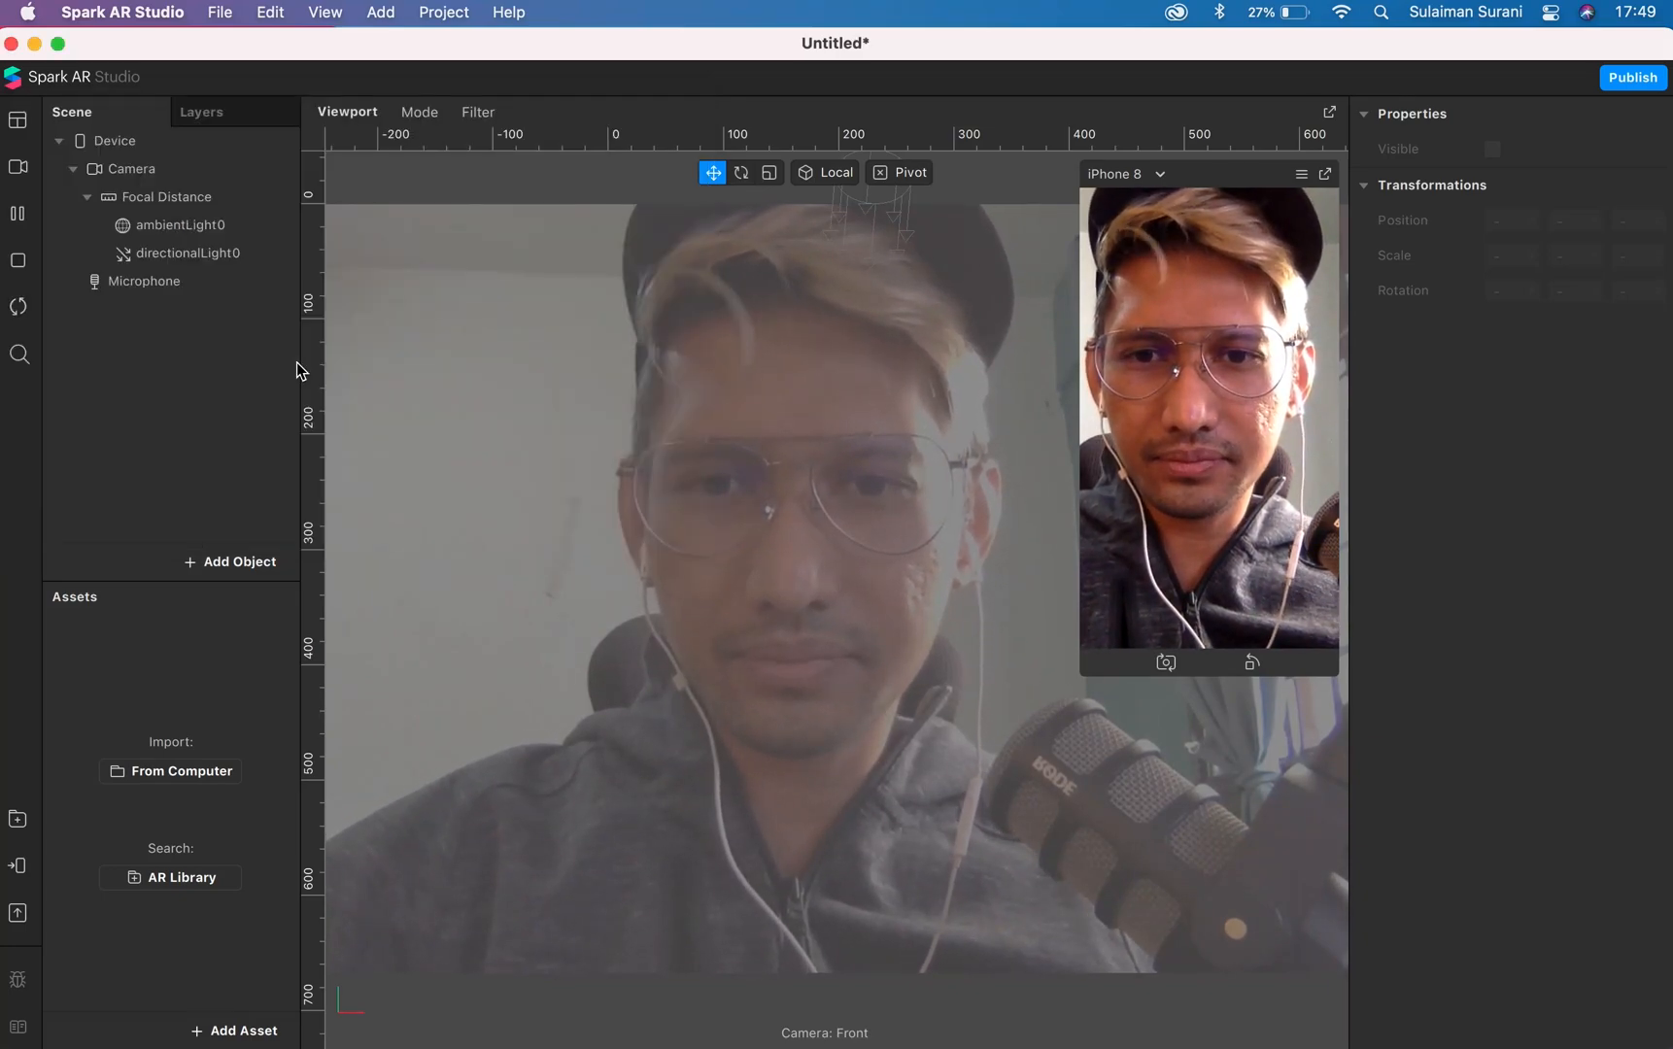
{"action": "left_click_drag", "start_coordinate": [666, 270], "coordinate": [685, 275]}
- Replace the text object's default content with "i can type anything here" and clear it again
{"action": "left_click", "coordinate": [1561, 519]}
{"action": "key", "text": "BackSpace"}
{"action": "key", "text": "BackSpace"}
{"action": "key", "text": "BackSpace"}
{"action": "key", "text": "BackSpace"}
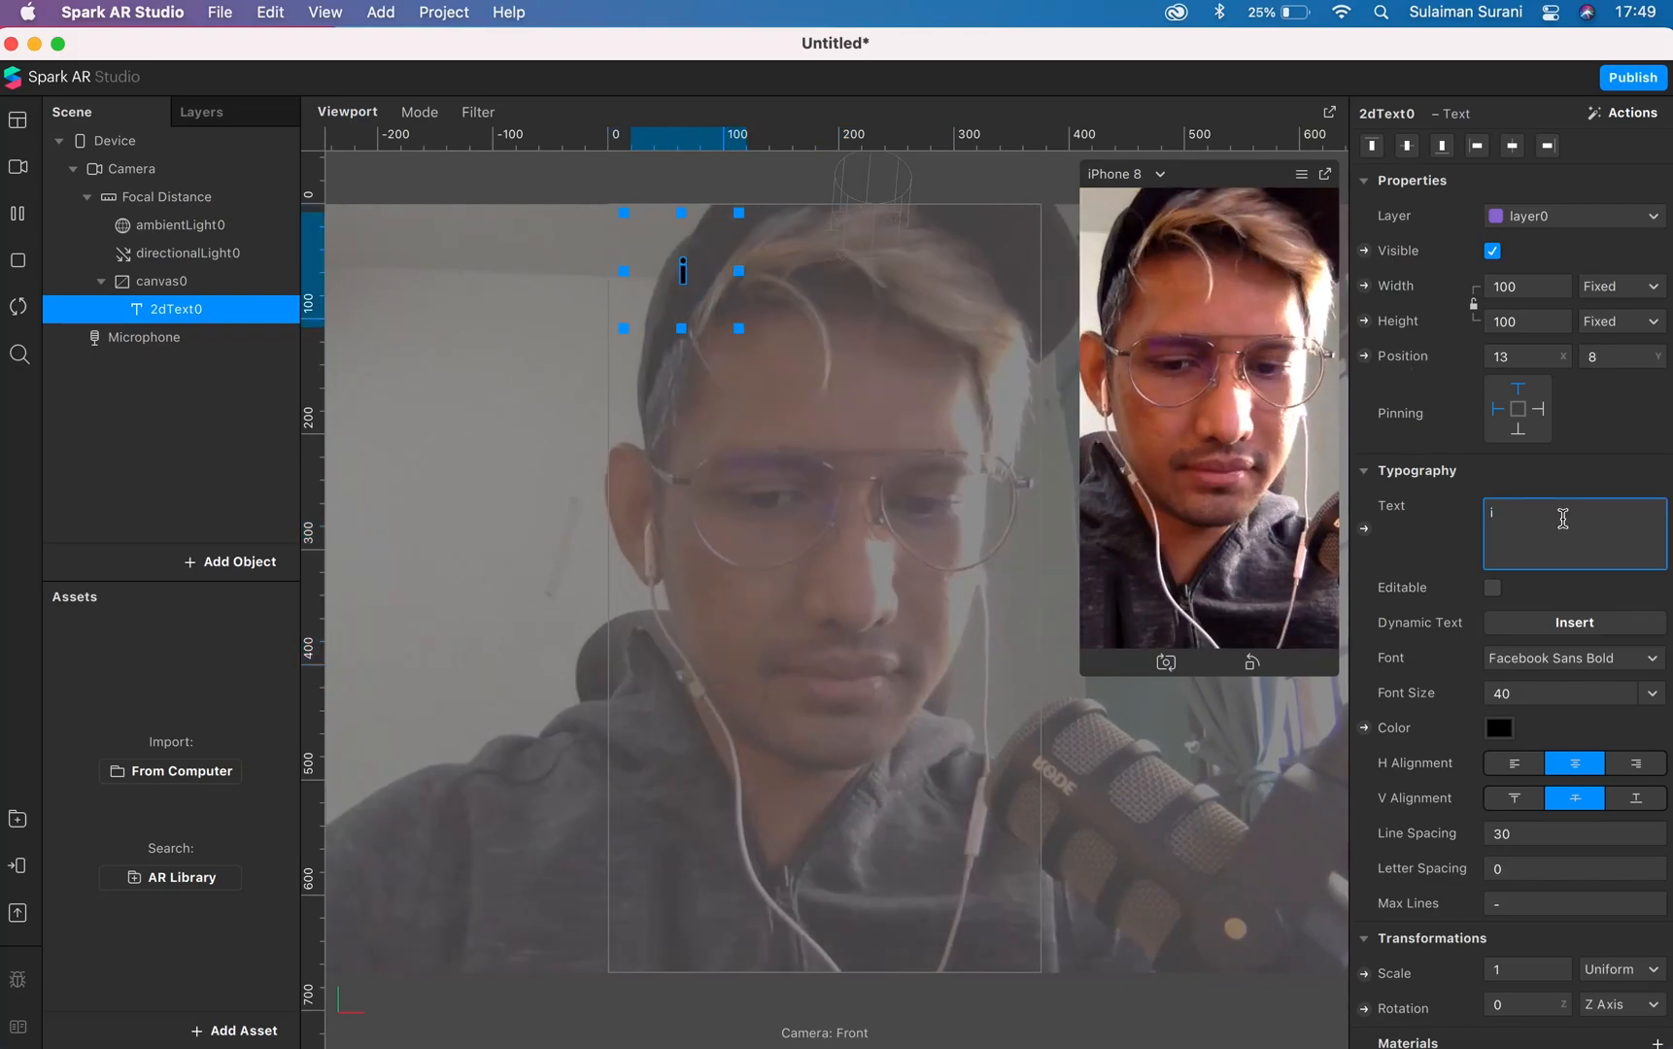
{"action": "type", "text": "i can type anything here"}
{"action": "key", "text": "super+a"}
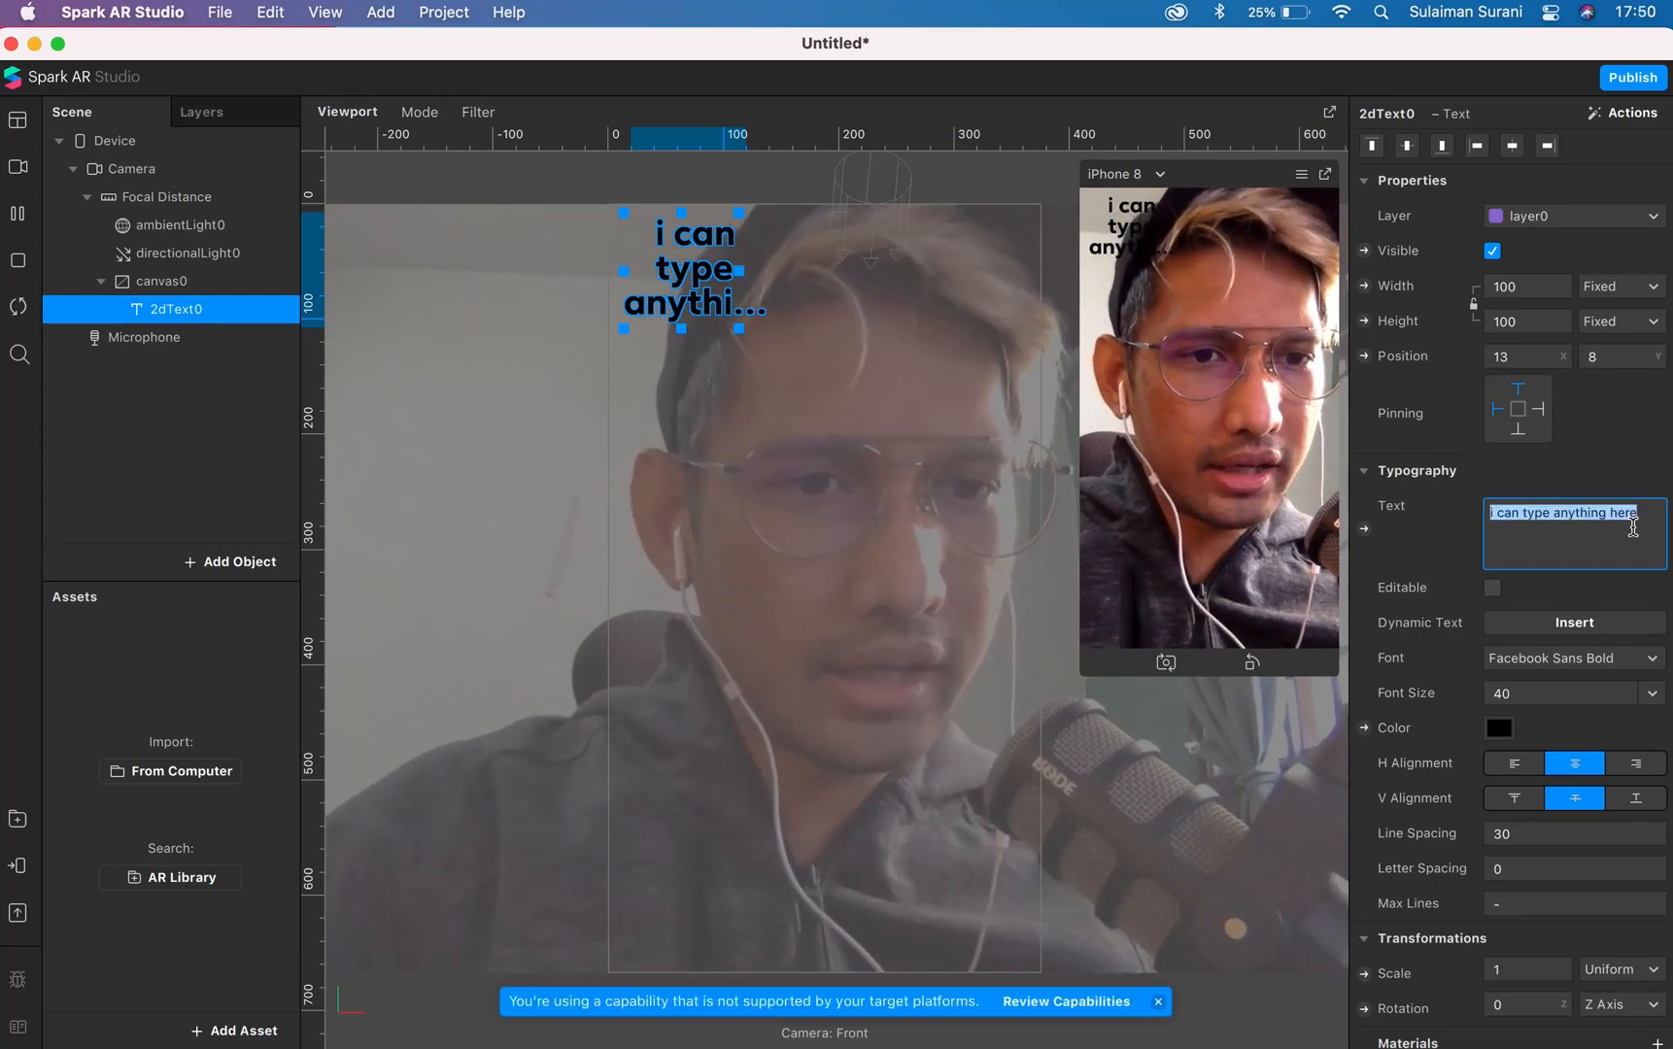
{"action": "key", "text": "BackSpace"}
- Try the Current City dynamic text in the text object and look through the other dynamic text options
{"action": "left_click", "coordinate": [1544, 623]}
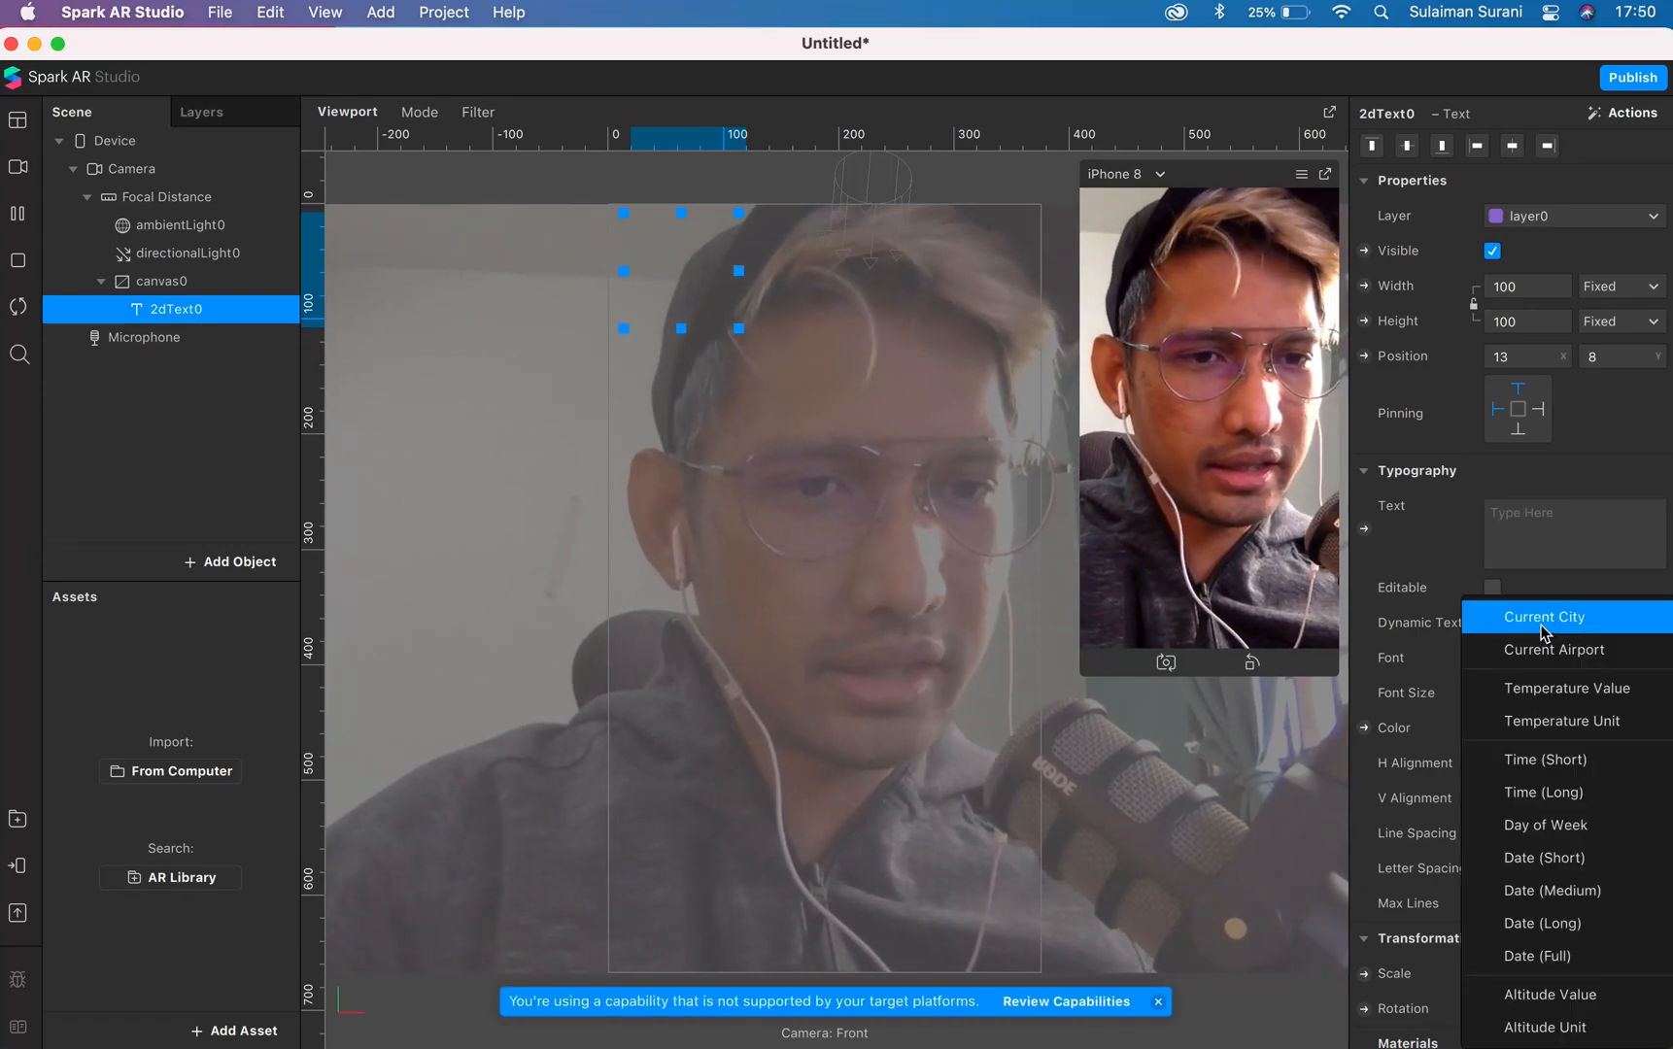
{"action": "left_click", "coordinate": [1540, 627]}
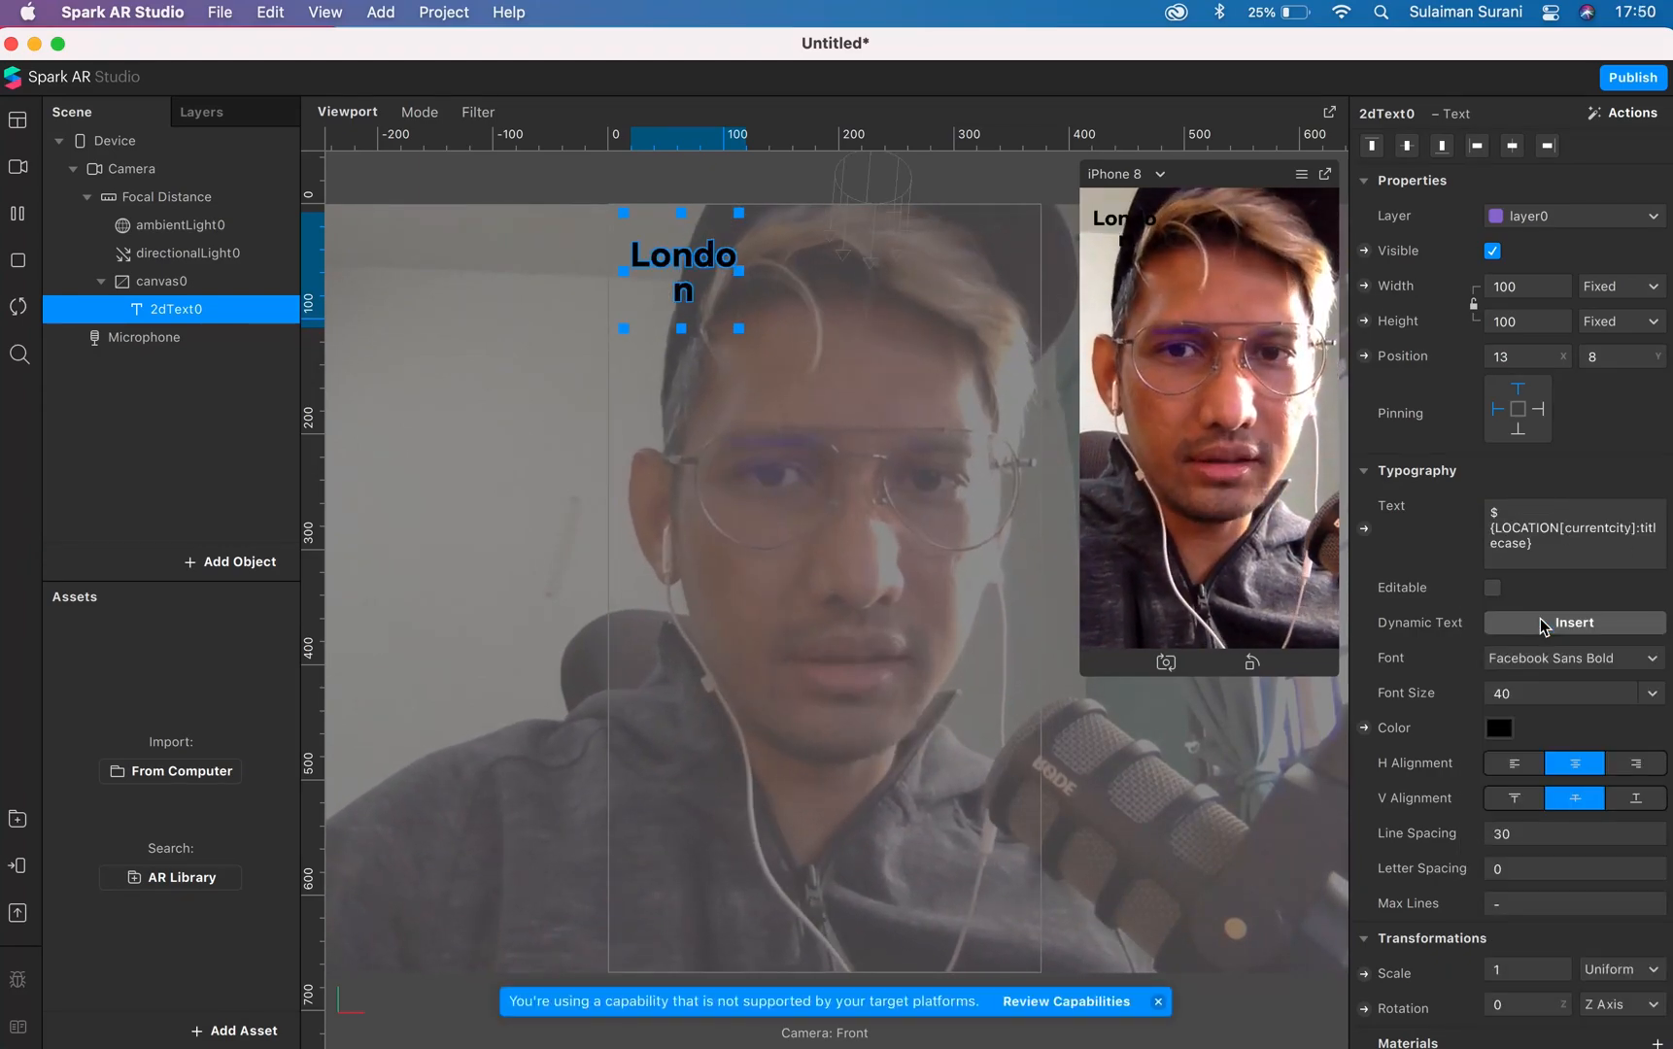
{"action": "left_click", "coordinate": [1554, 623]}
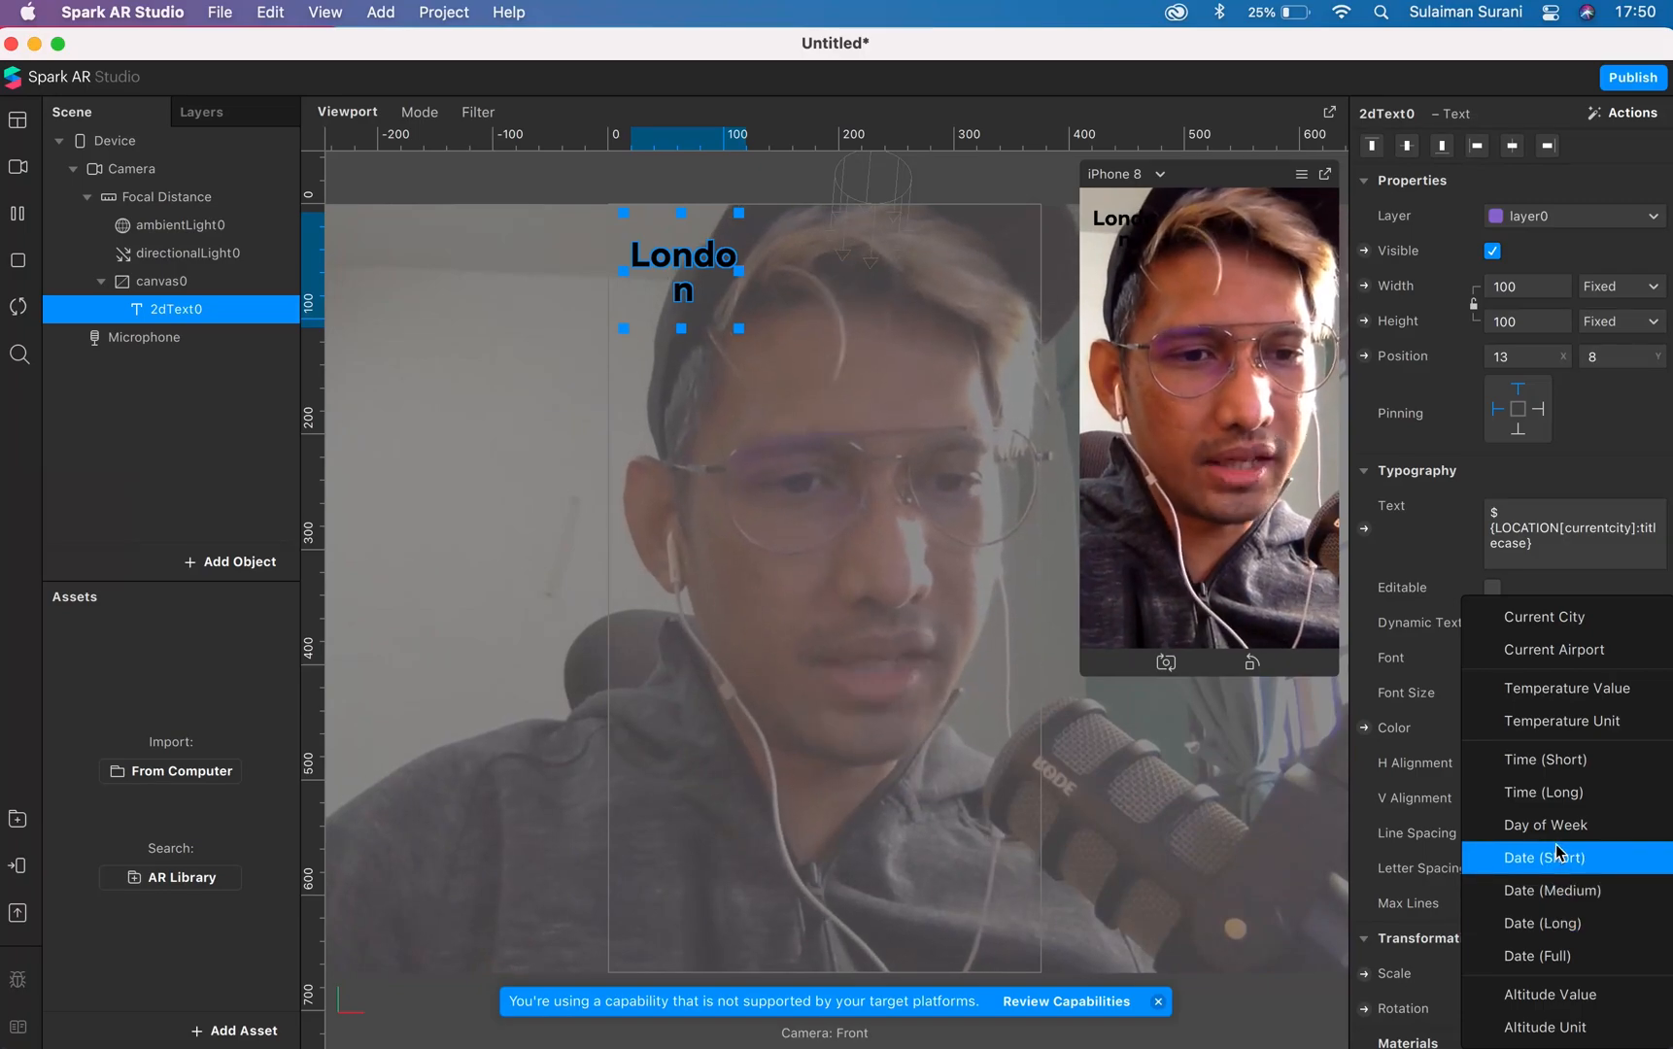
- Change the text object's content to "because it is" and its color to white
{"action": "left_click", "coordinate": [1548, 546]}
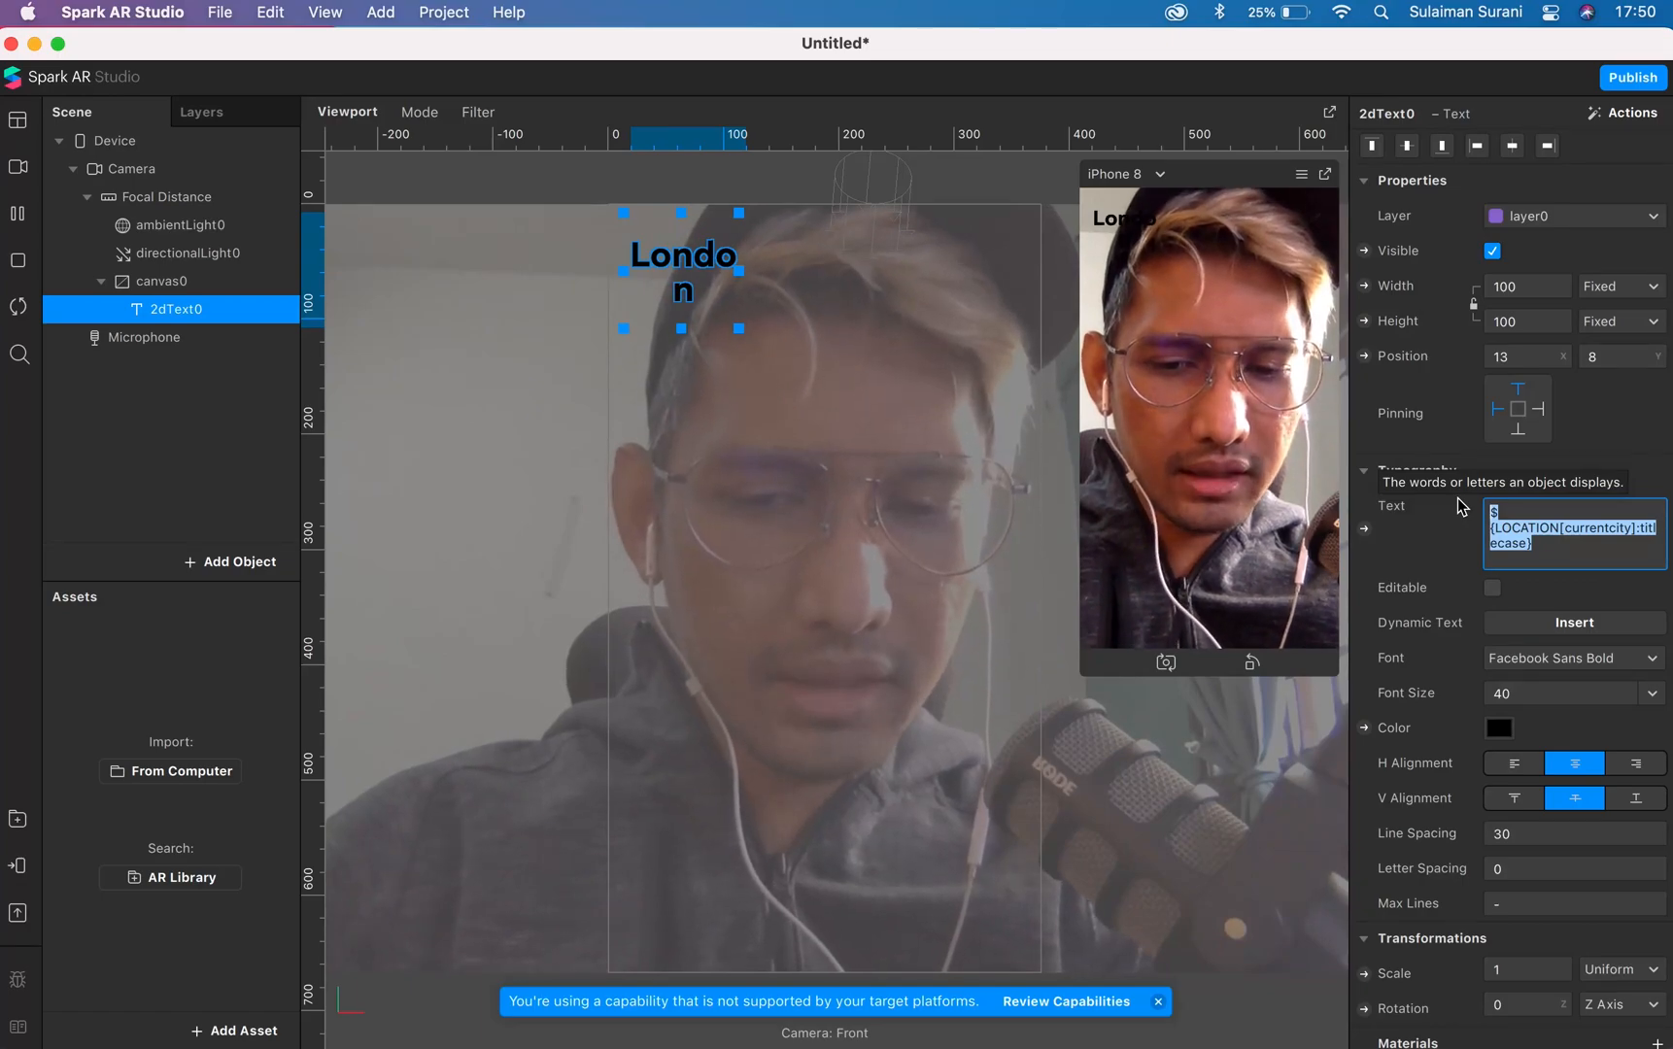
{"action": "type", "text": "because it is"}
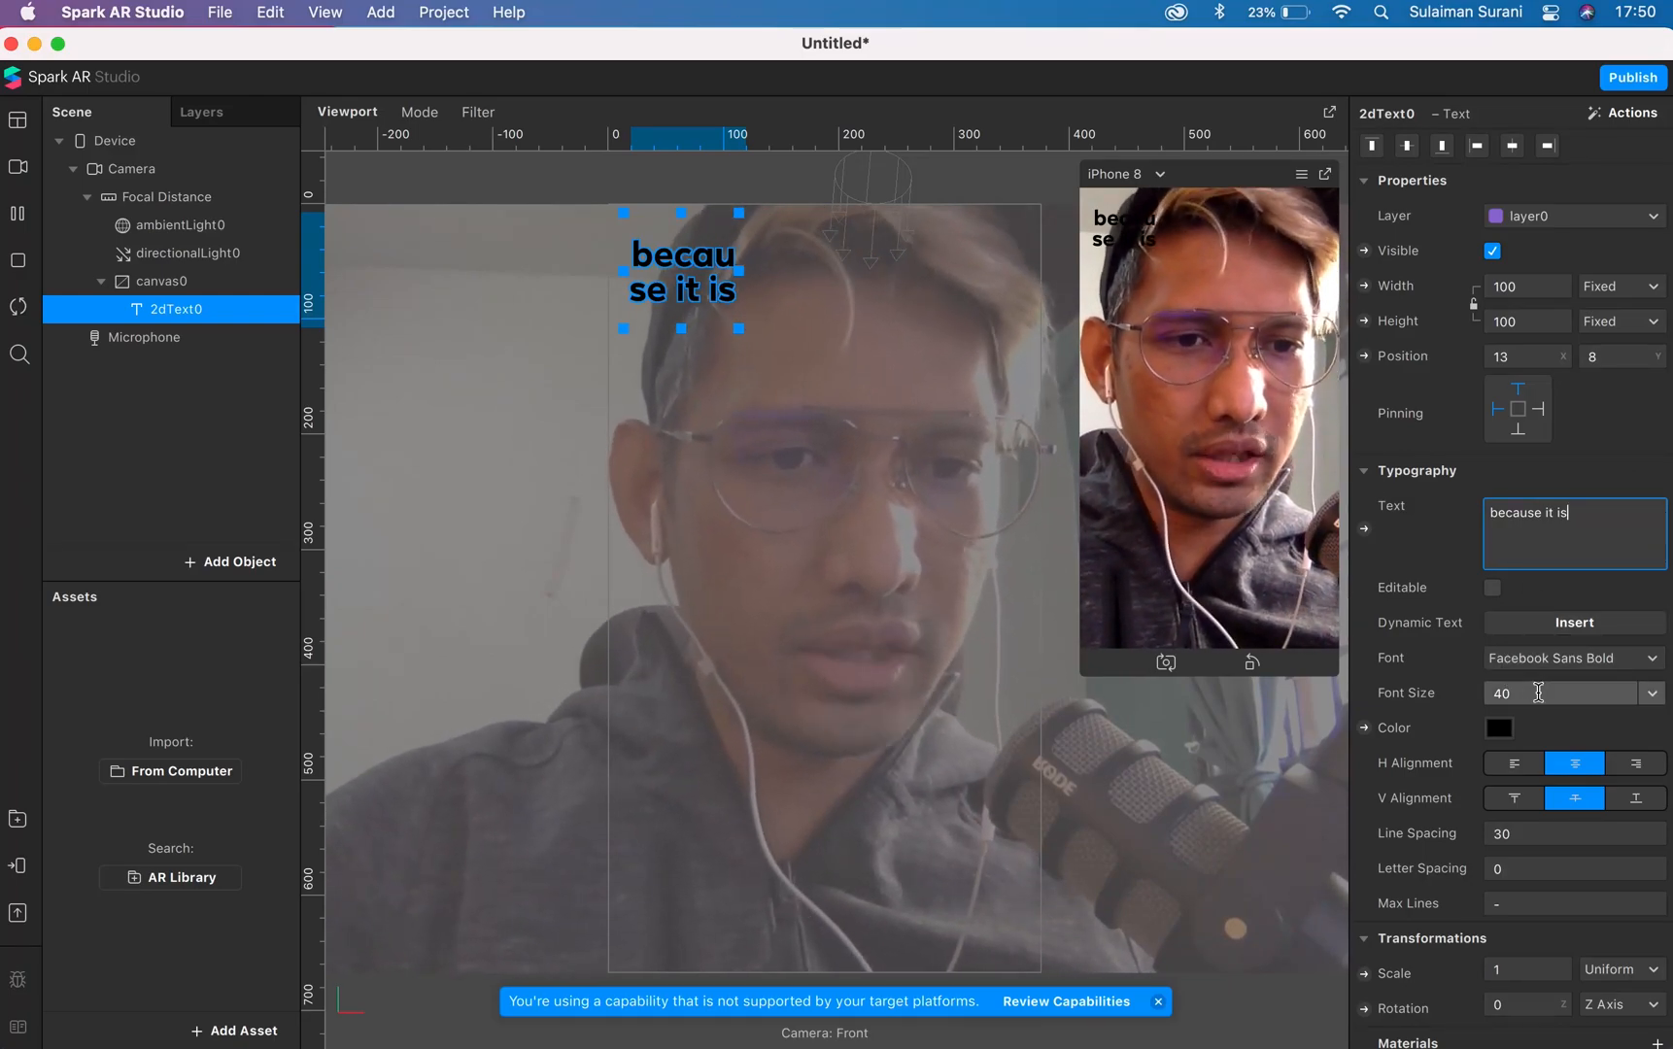
{"action": "left_click", "coordinate": [1512, 693]}
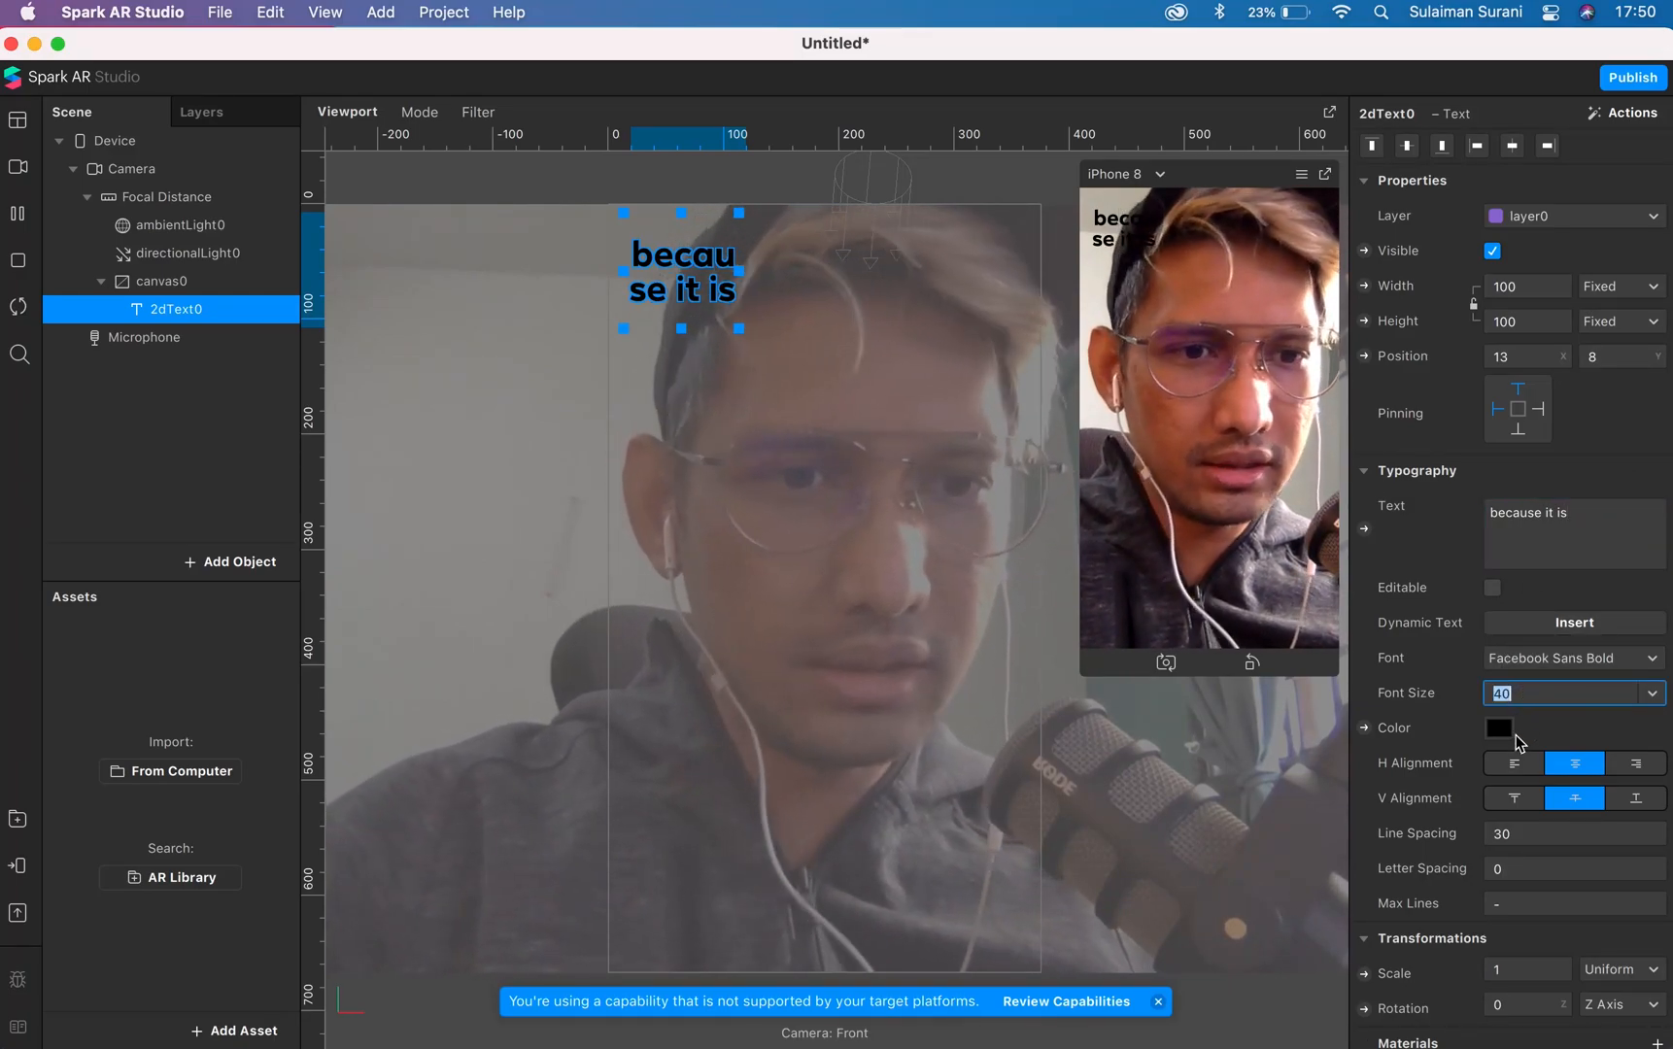
{"action": "left_click", "coordinate": [1499, 729]}
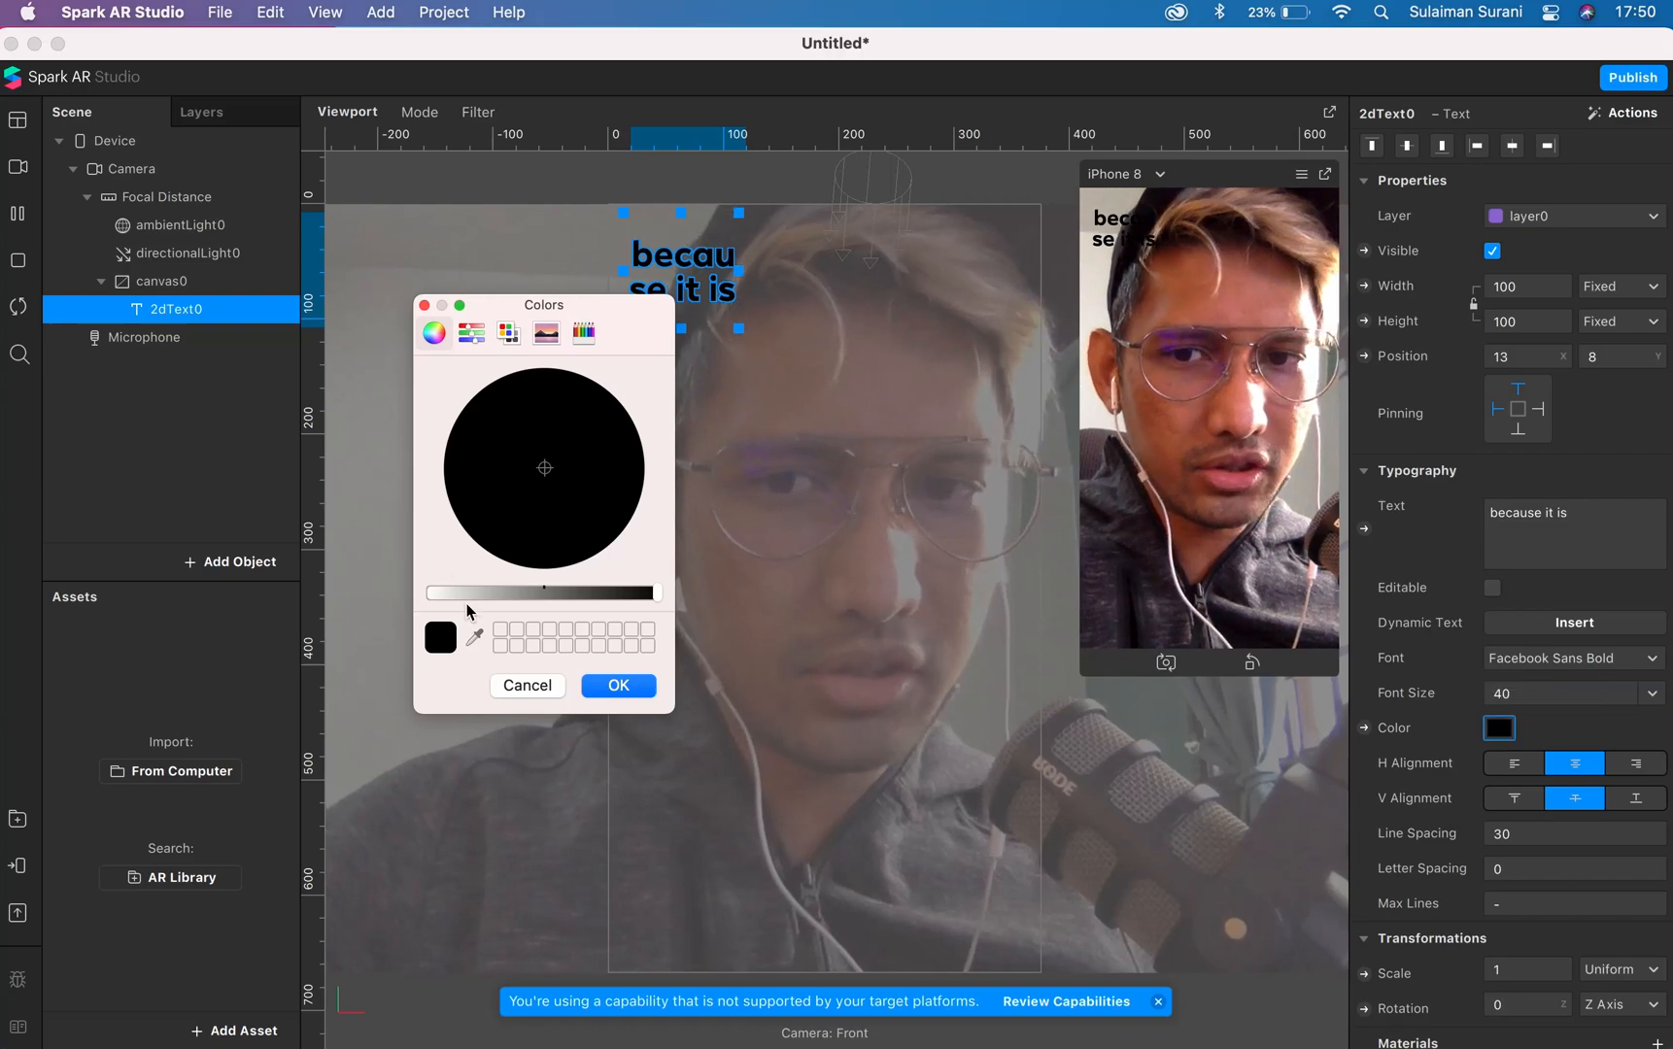
{"action": "left_click_drag", "start_coordinate": [657, 593], "coordinate": [408, 603]}
{"action": "left_click", "coordinate": [618, 685]}
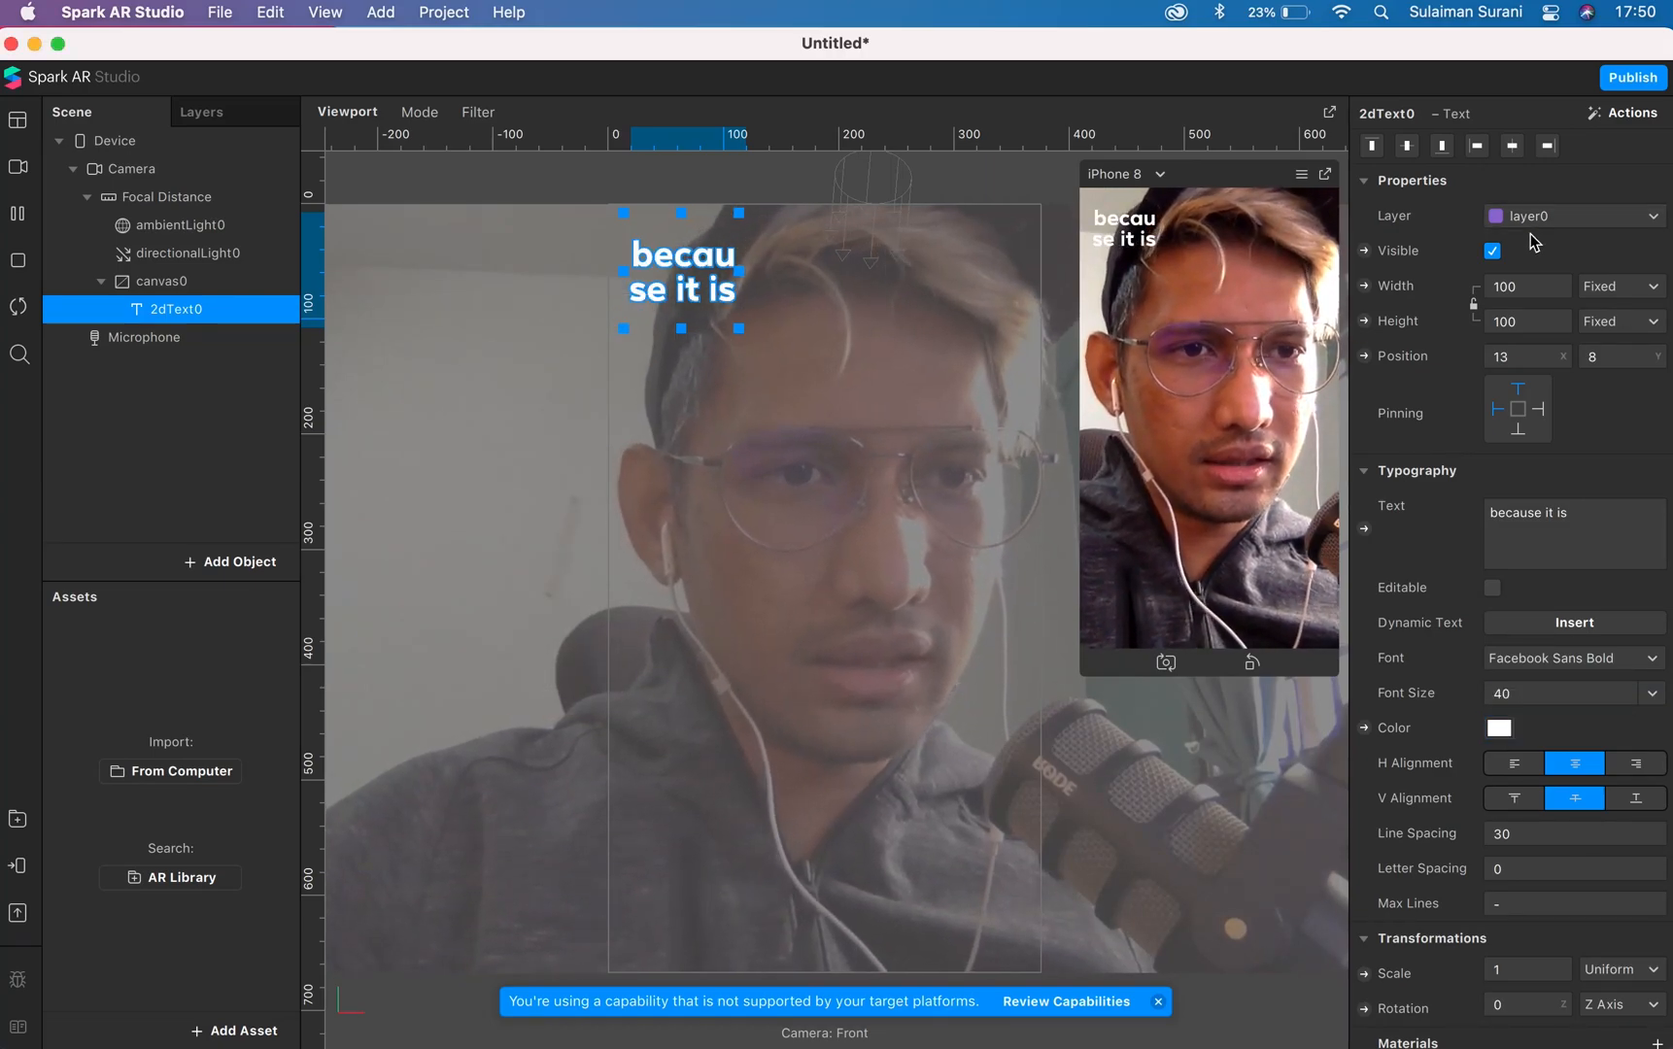
- Widen the text box to about 328 and move it to about X 40, Y 120 on the canvas
{"action": "left_click_drag", "start_coordinate": [739, 275], "coordinate": [1001, 264]}
{"action": "left_click_drag", "start_coordinate": [908, 312], "coordinate": [919, 393]}
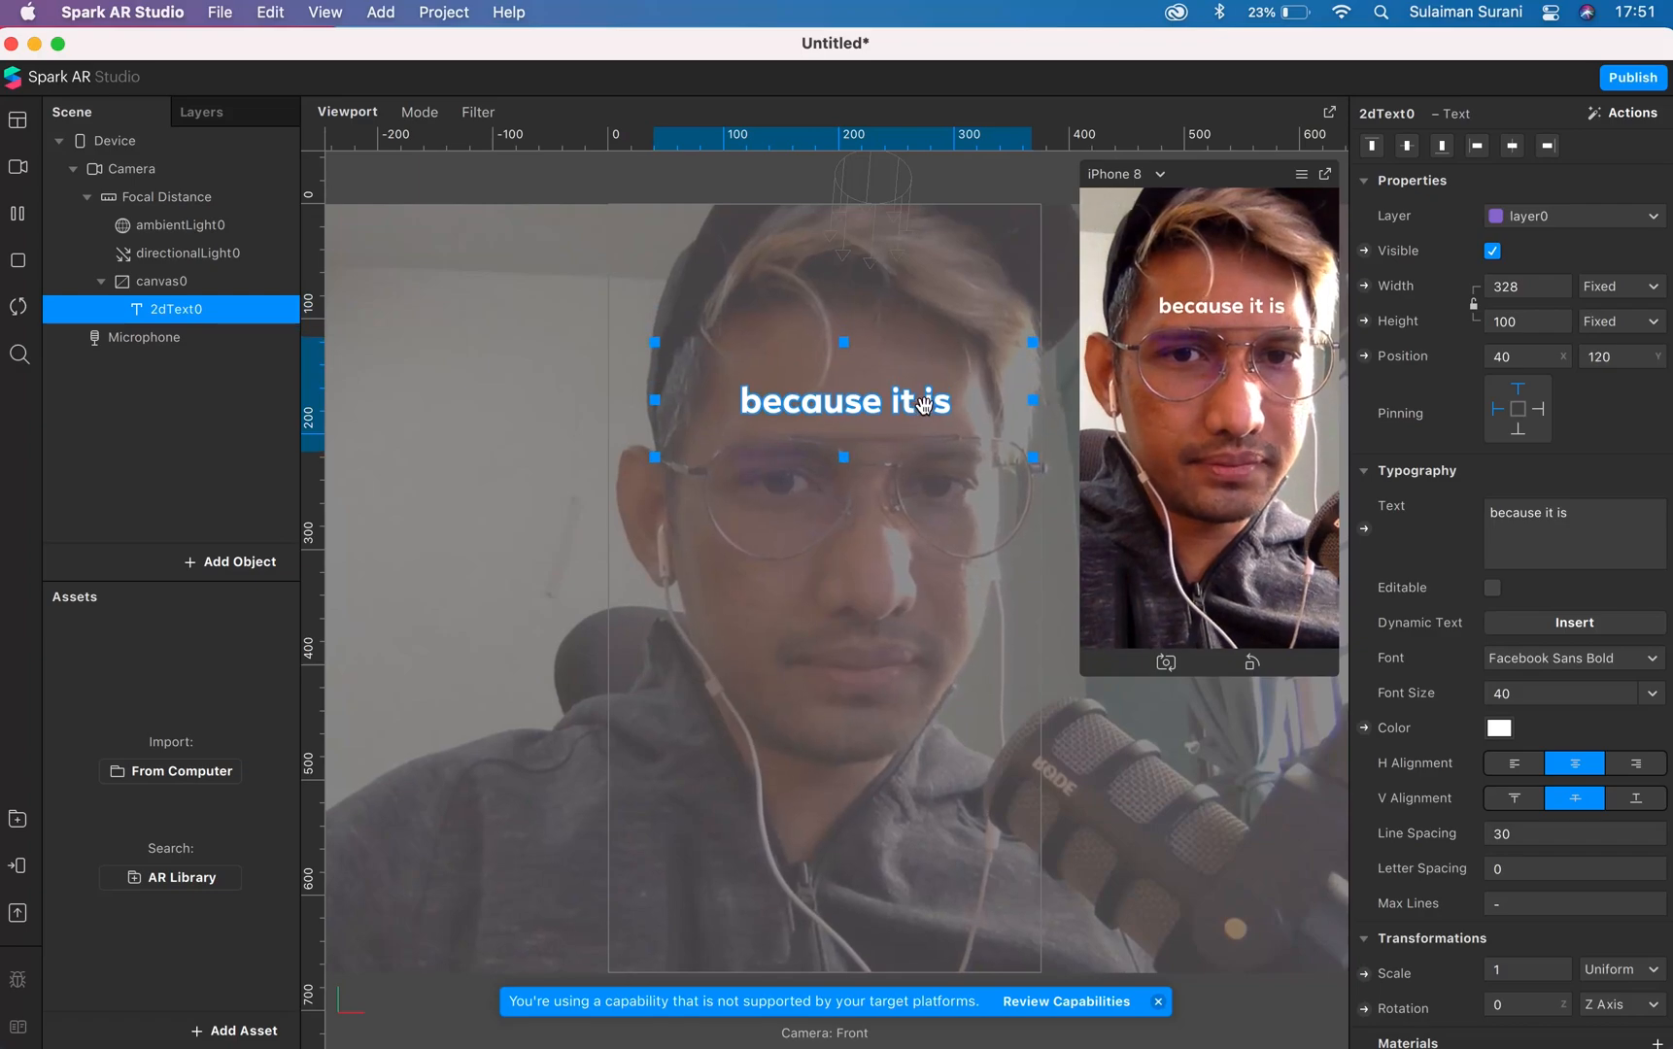
- Set the text's font size to 20 and its font to Facebook Sans Light
{"action": "left_click", "coordinate": [1532, 697]}
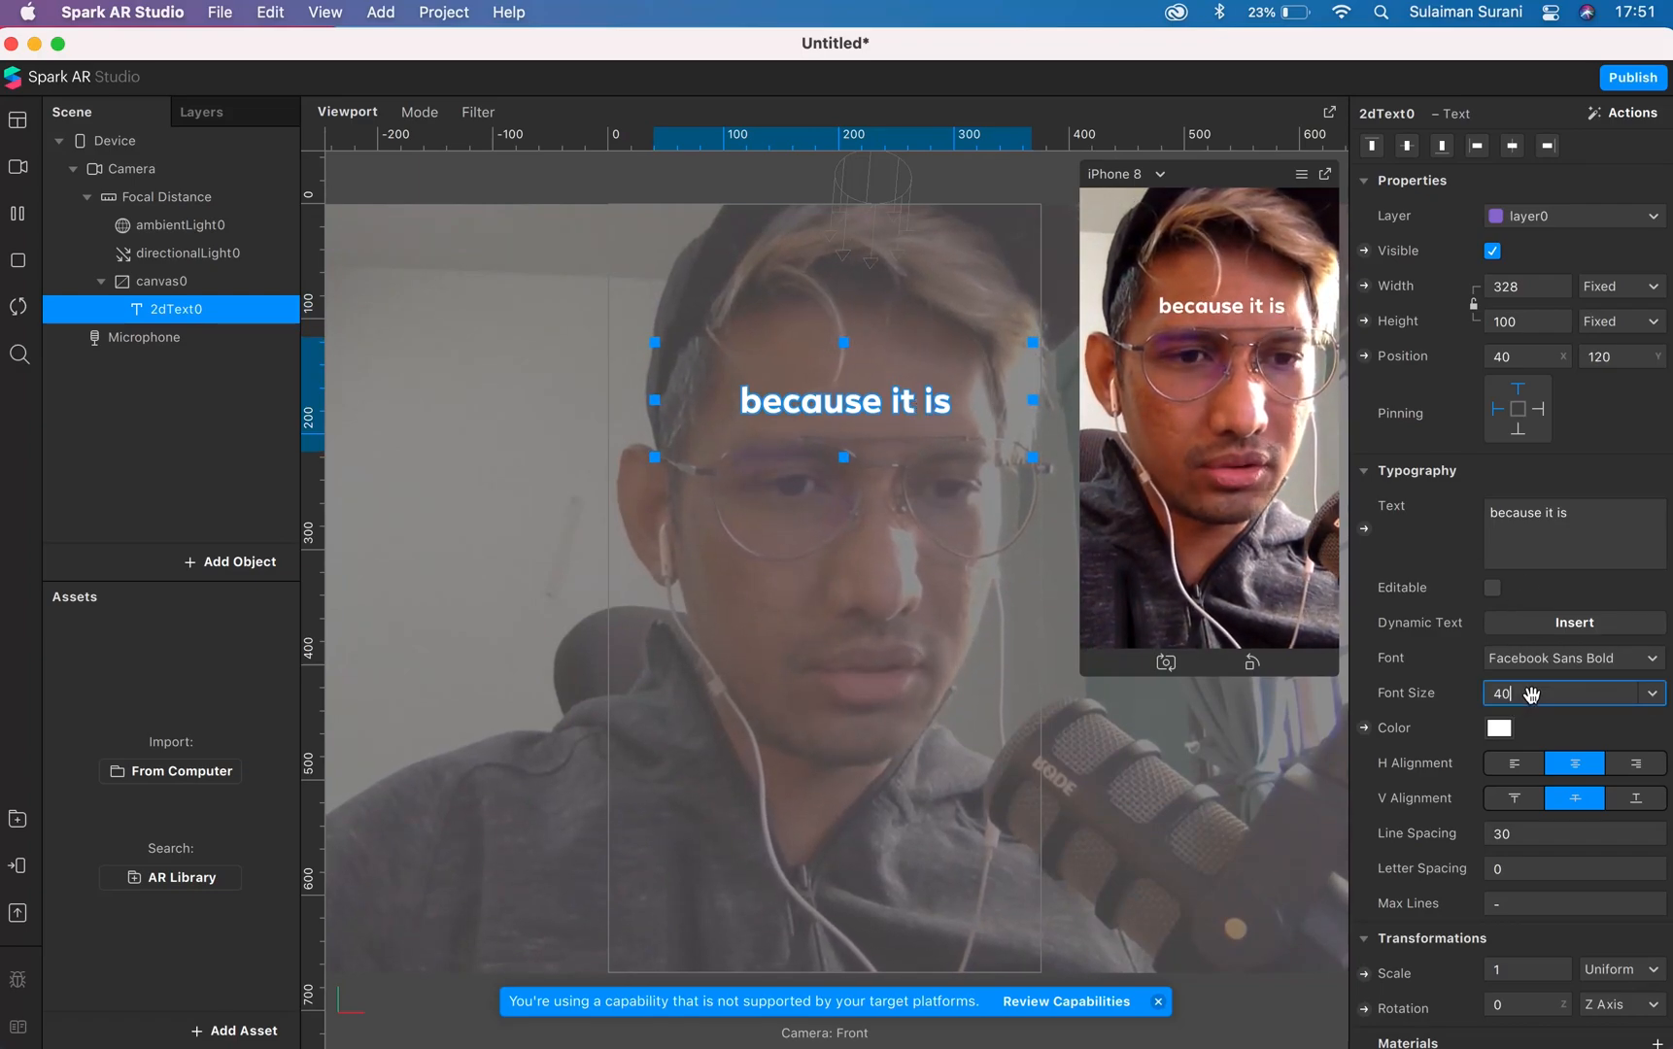
{"action": "left_click_drag", "start_coordinate": [1535, 697], "coordinate": [1432, 697]}
{"action": "type", "text": "20"}
{"action": "key", "text": "Return"}
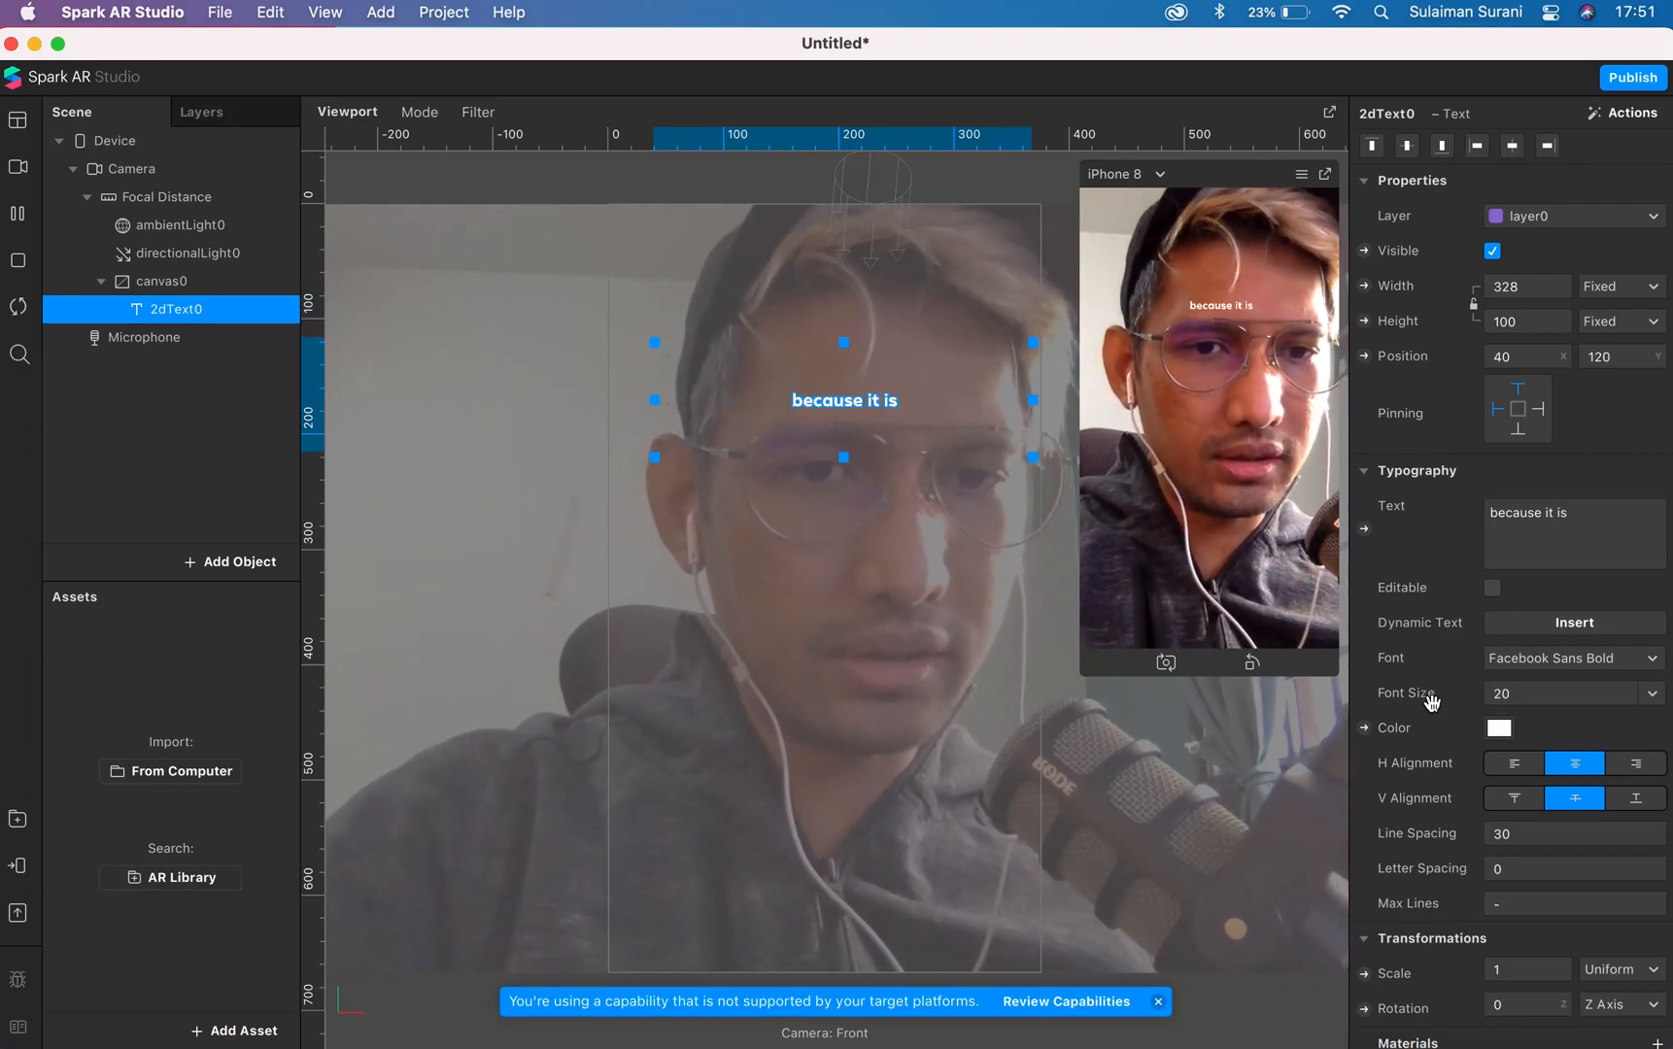
{"action": "left_click", "coordinate": [1593, 660]}
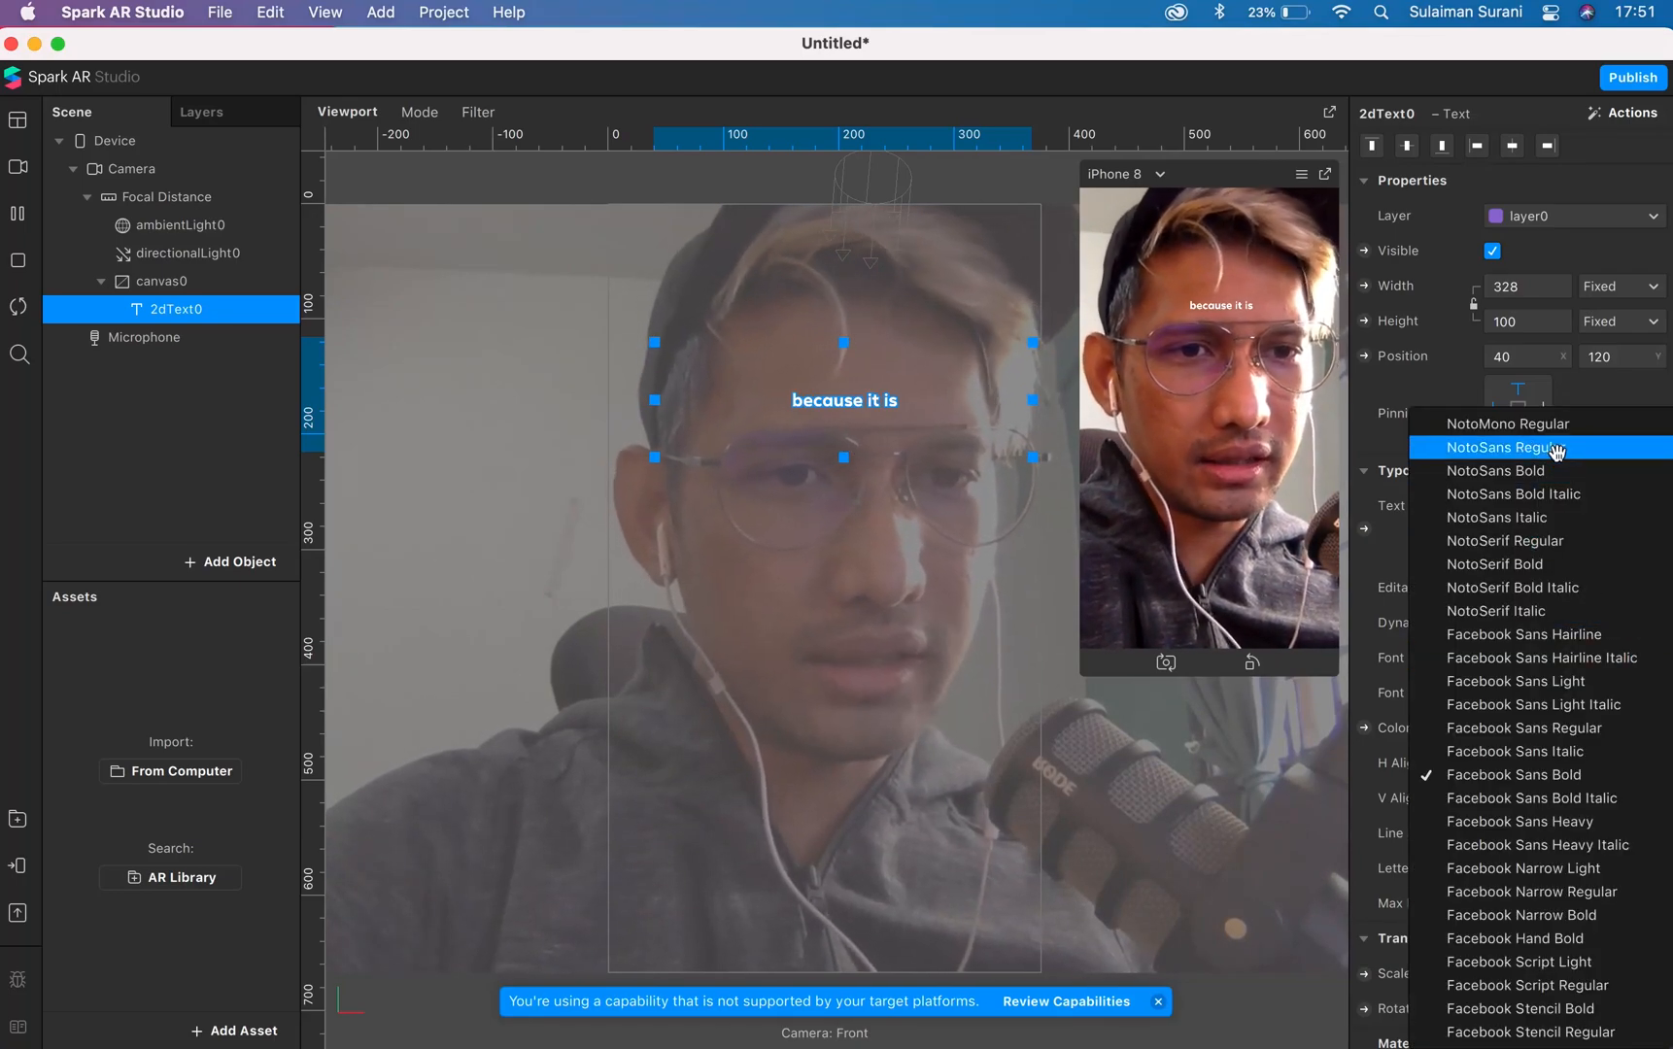
{"action": "left_click", "coordinate": [1551, 681]}
{"action": "left_click", "coordinate": [1566, 660]}
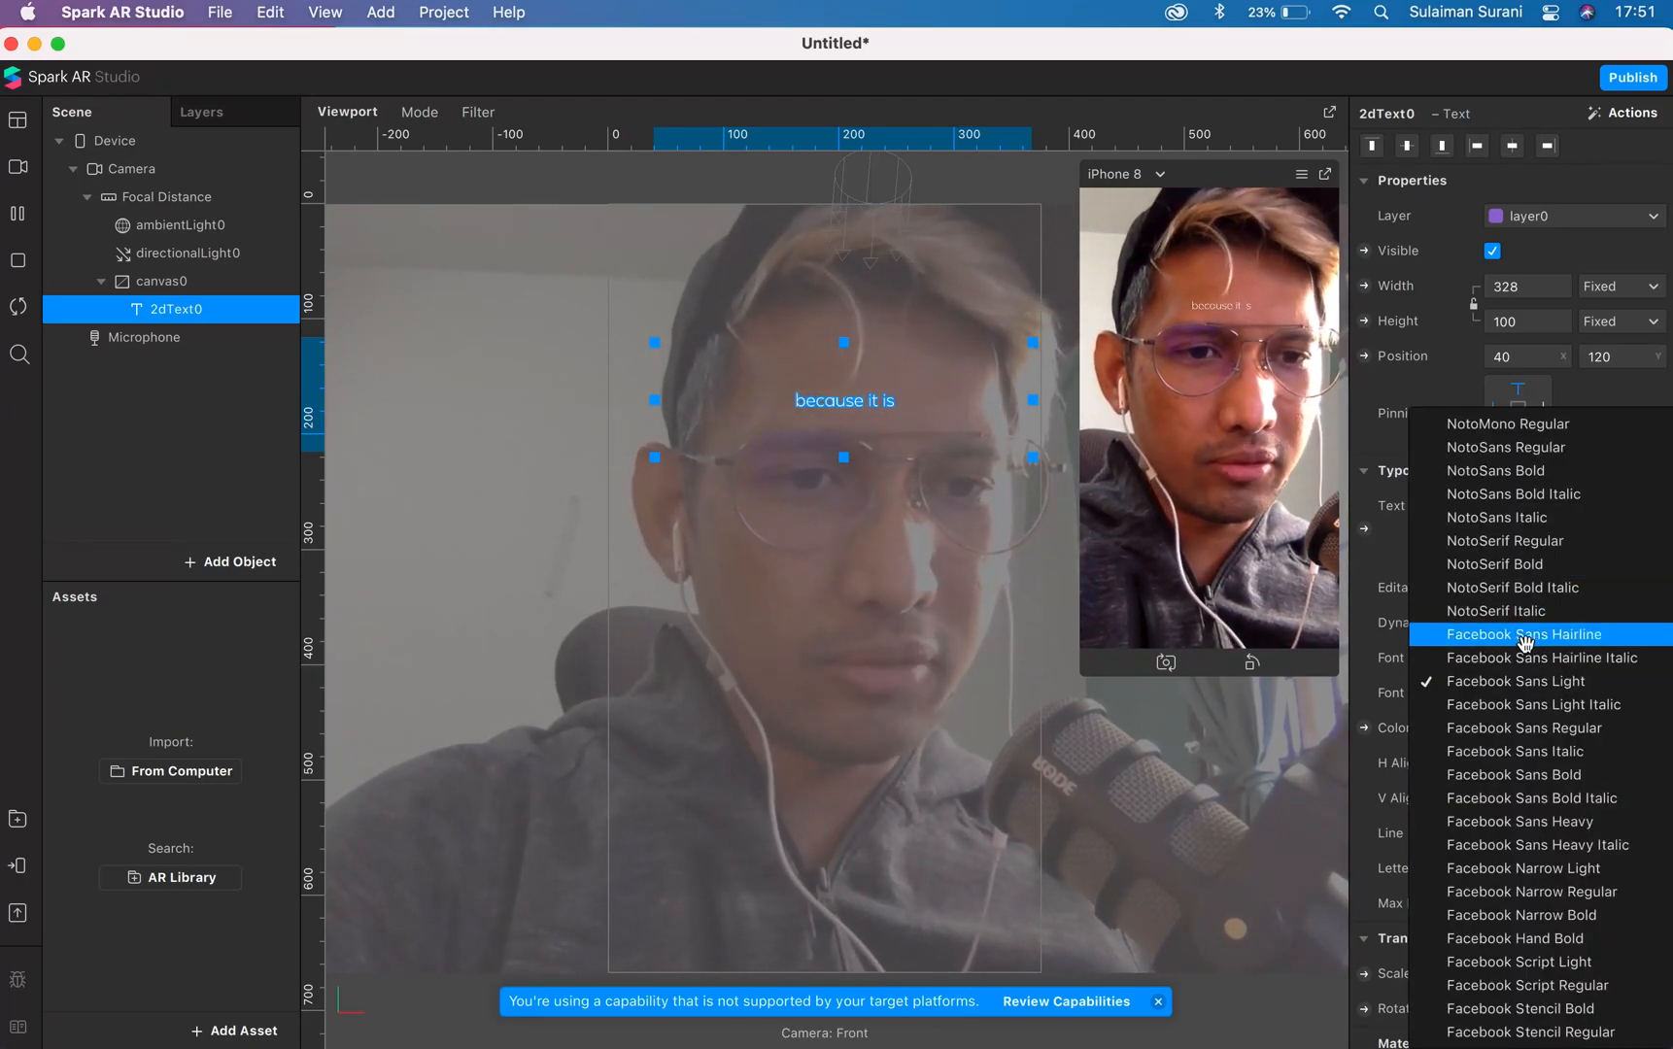
{"action": "left_click", "coordinate": [1370, 567]}
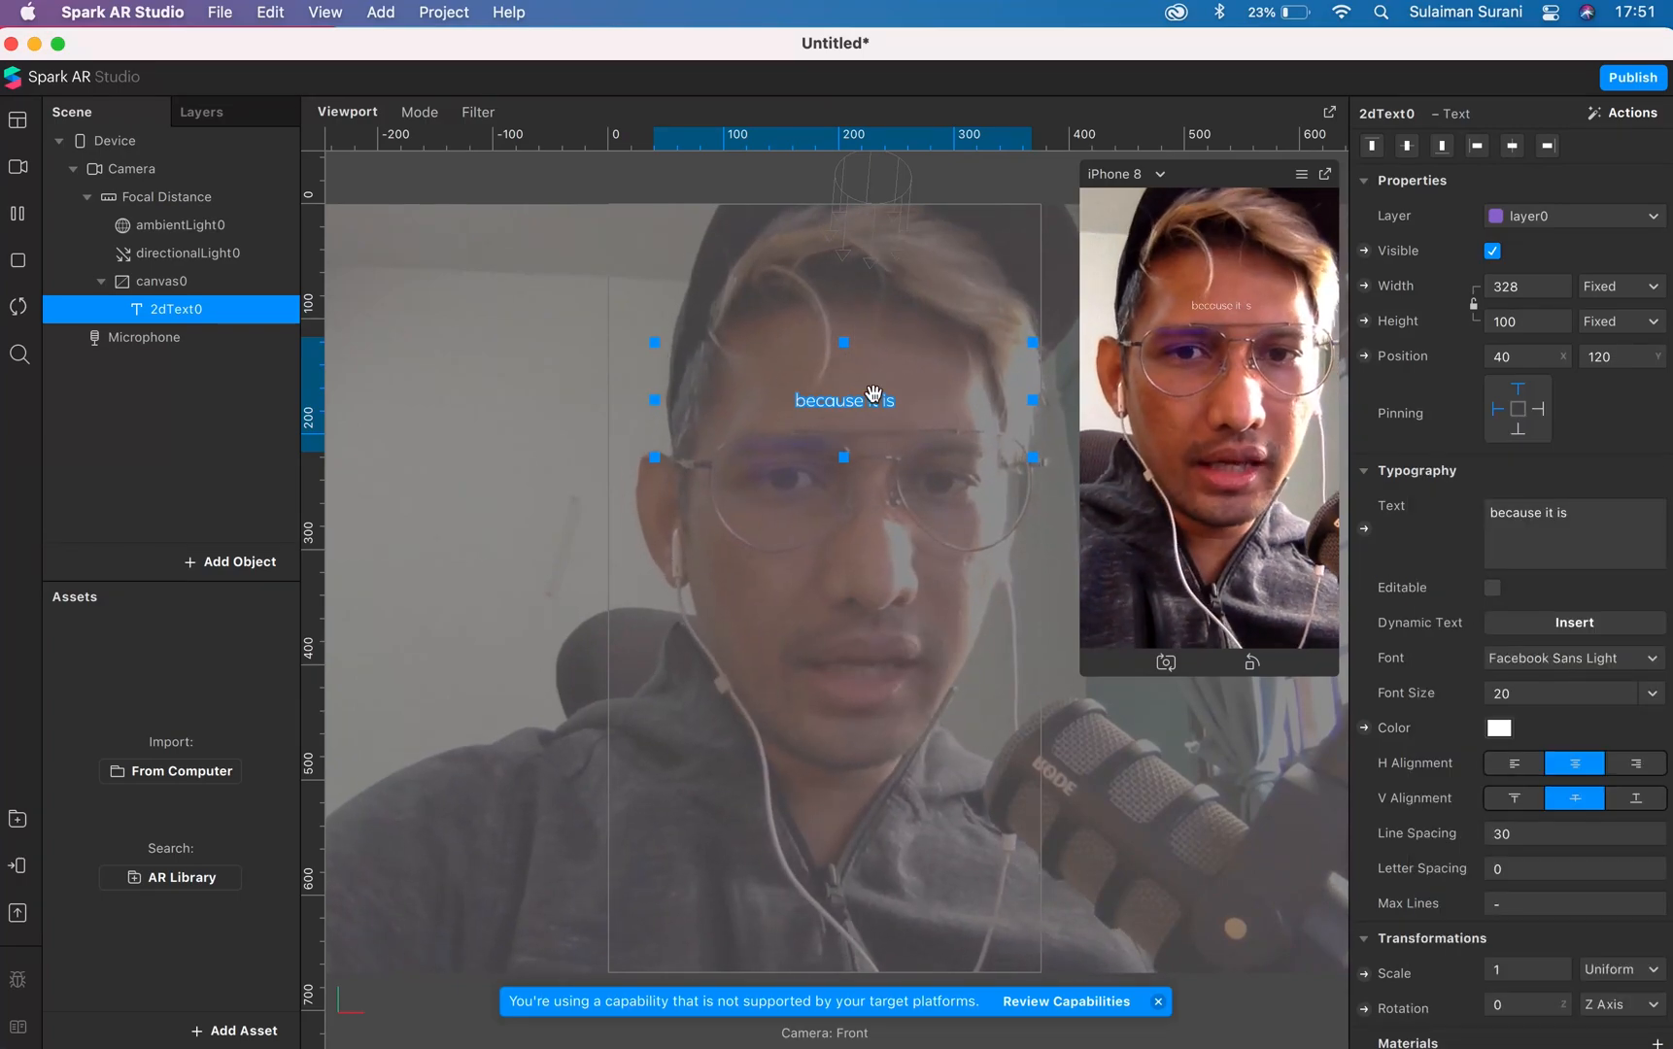
- Try moving the text across the canvas's vertical center line and check the available preview devices
{"action": "left_click_drag", "start_coordinate": [856, 403], "coordinate": [837, 404]}
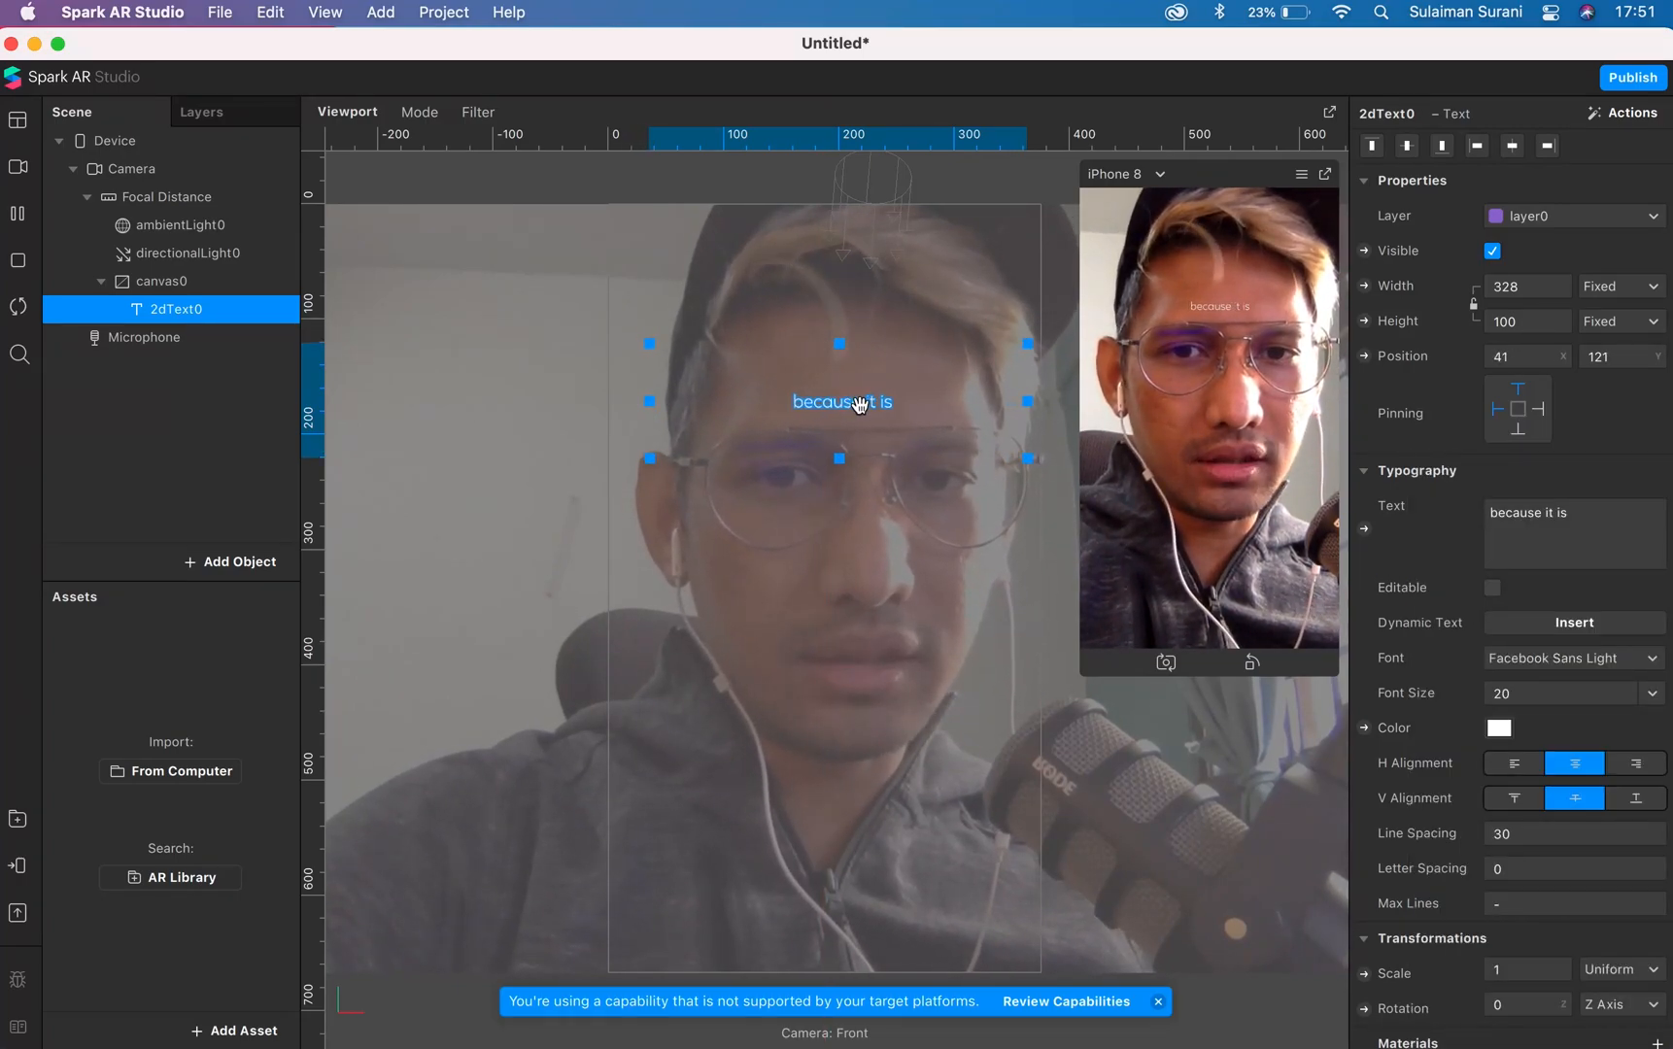
{"action": "left_click_drag", "start_coordinate": [836, 404], "coordinate": [841, 402]}
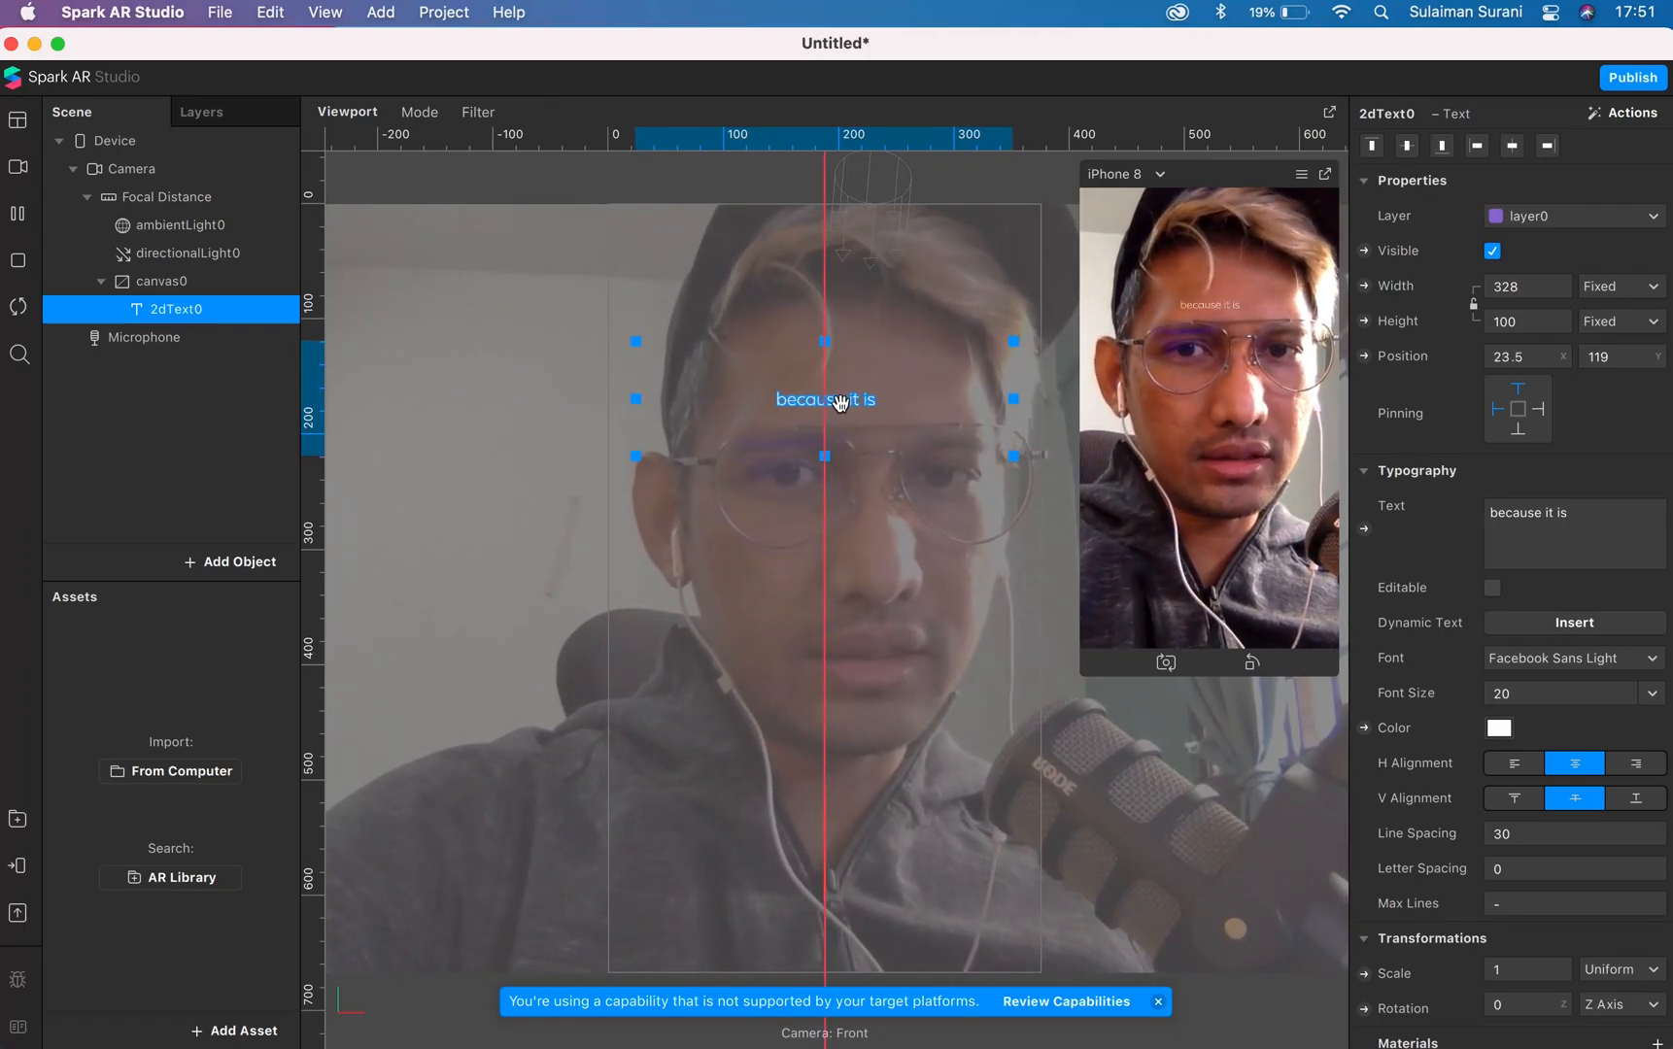
{"action": "left_click_drag", "start_coordinate": [842, 403], "coordinate": [861, 408]}
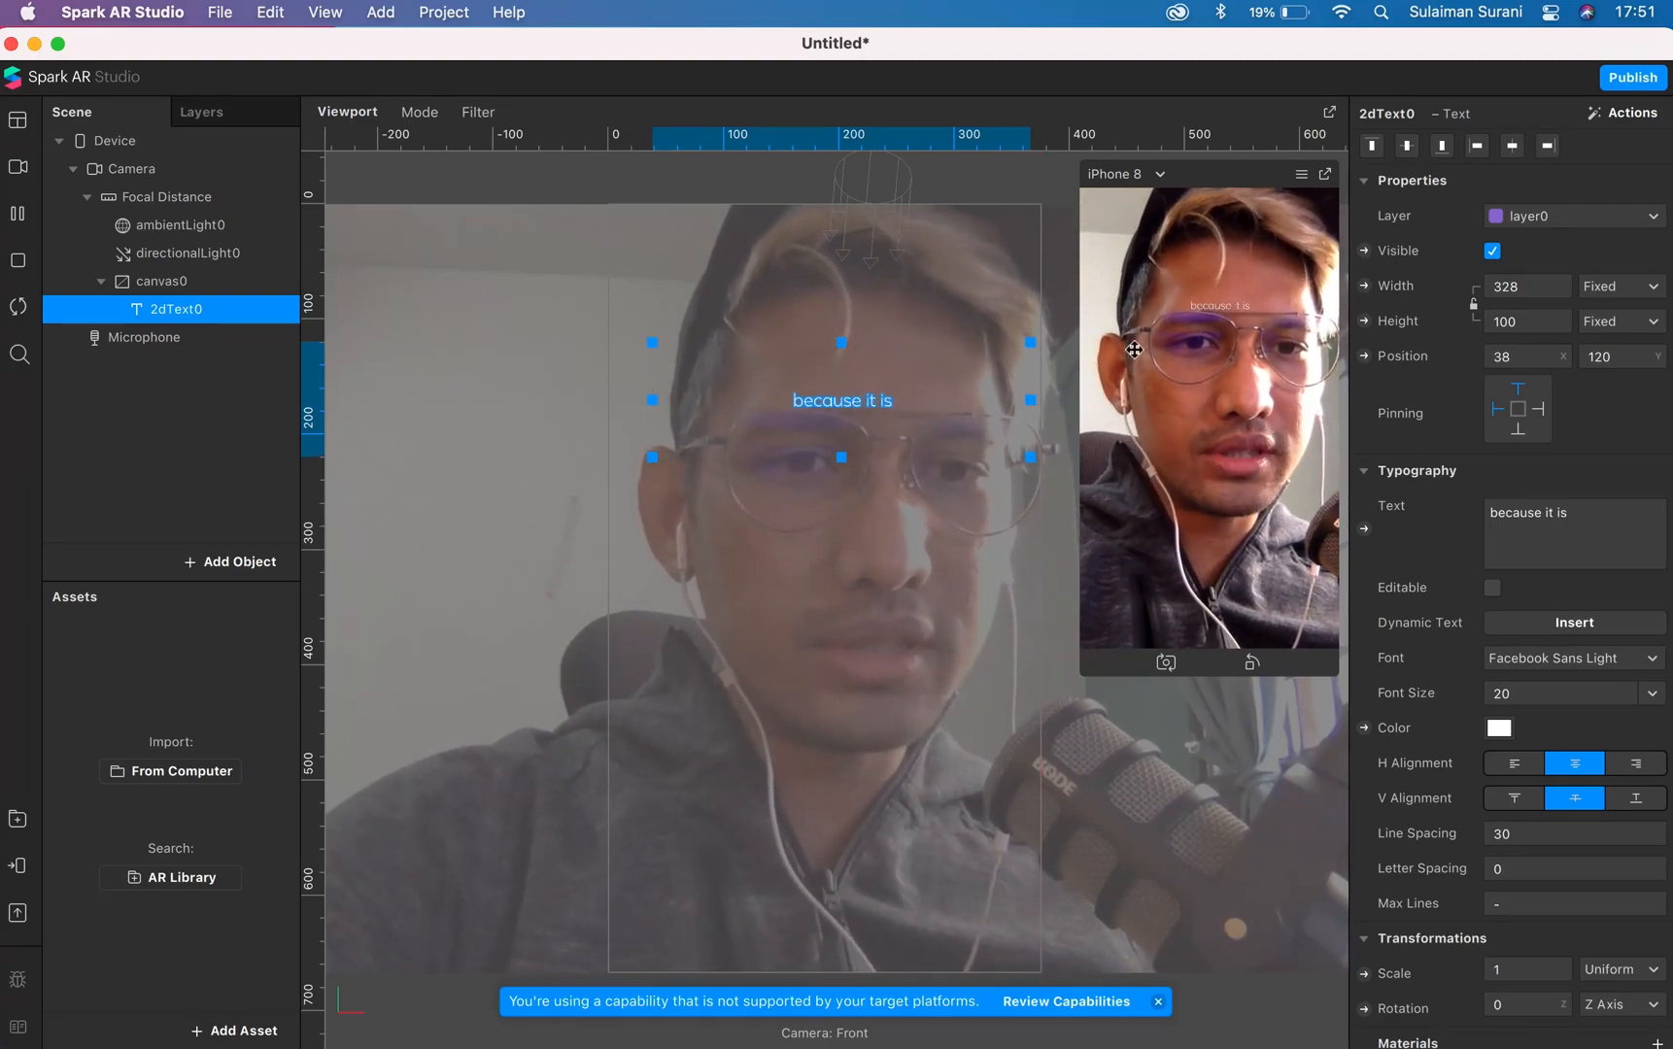
{"action": "left_click", "coordinate": [1135, 178]}
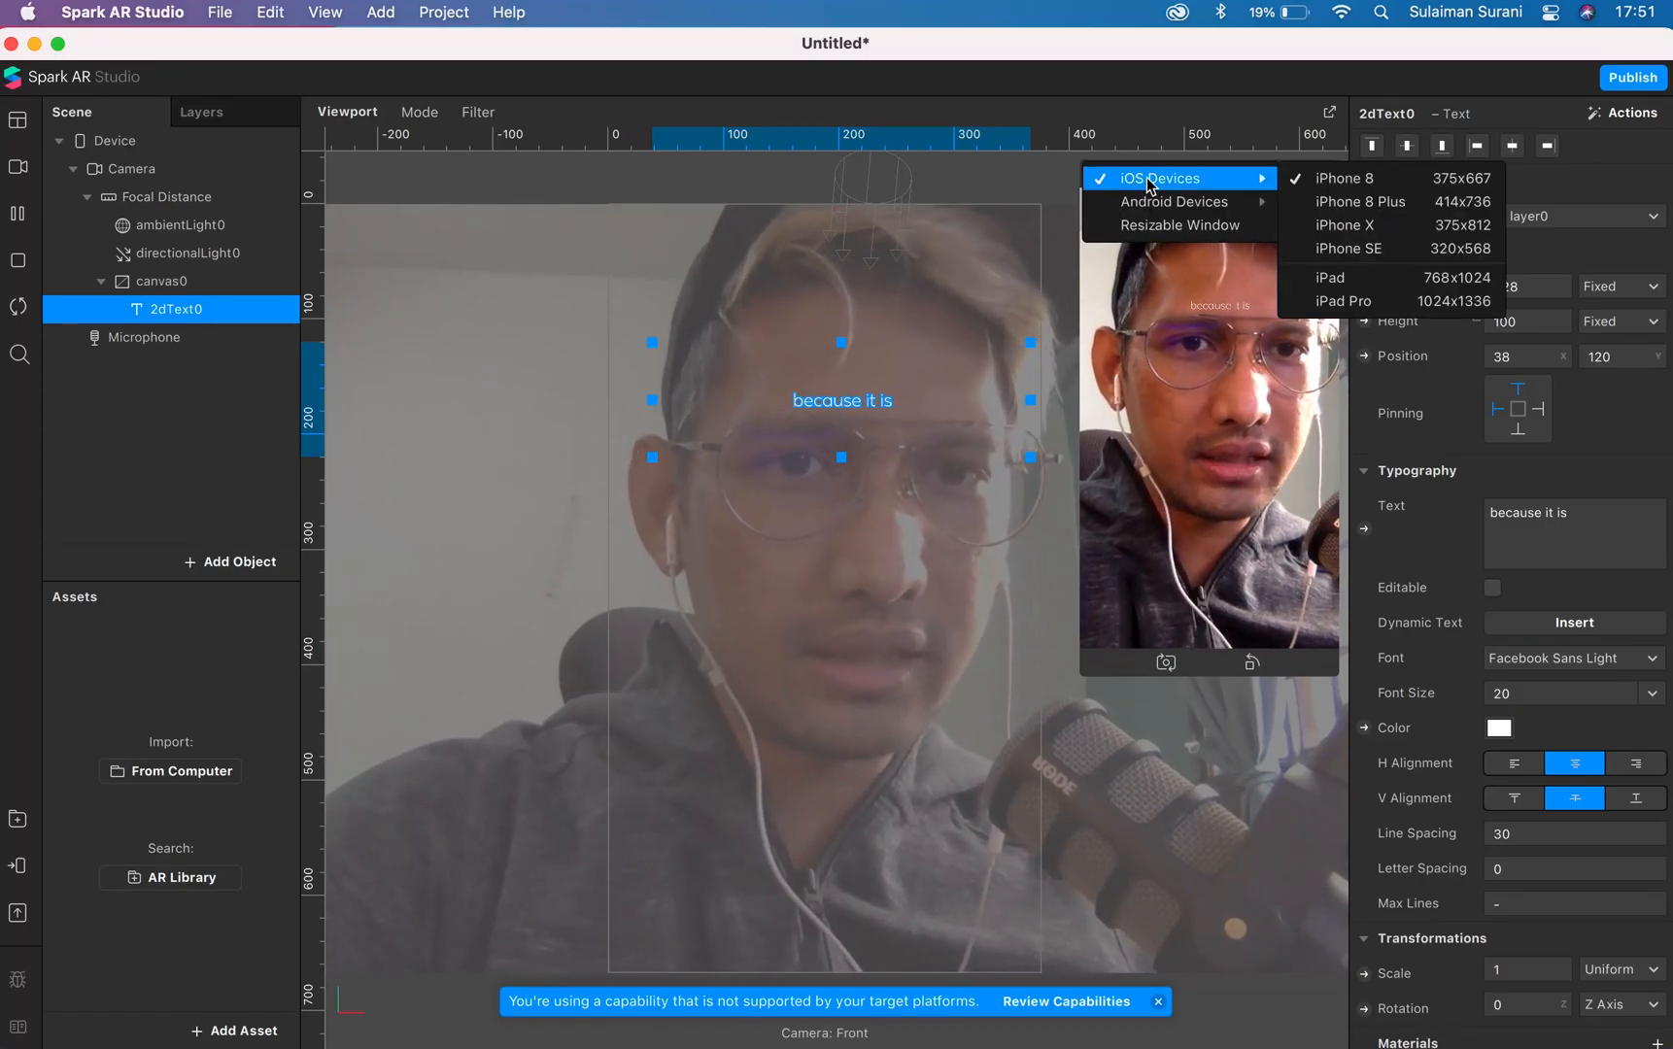
{"action": "left_click", "coordinate": [1161, 139]}
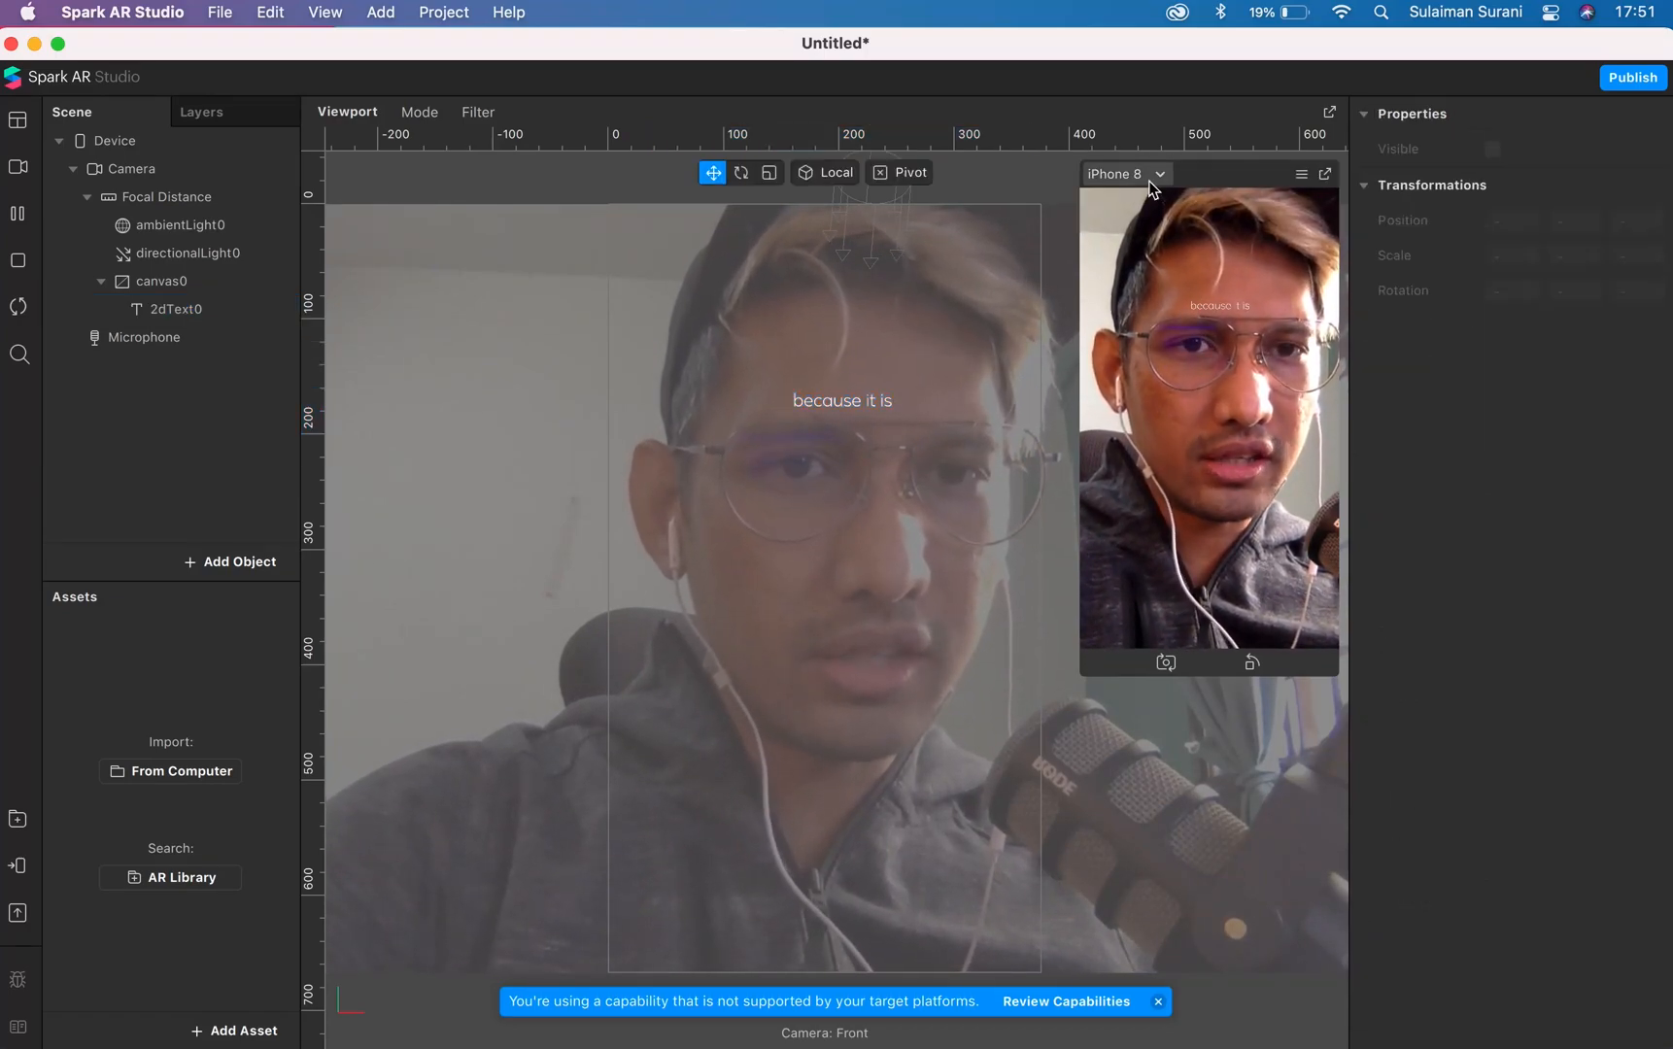
- Center the text horizontally on the canvas at X 23.5, Y 120 and pin it only to the left and right edges
{"action": "left_click", "coordinate": [844, 409]}
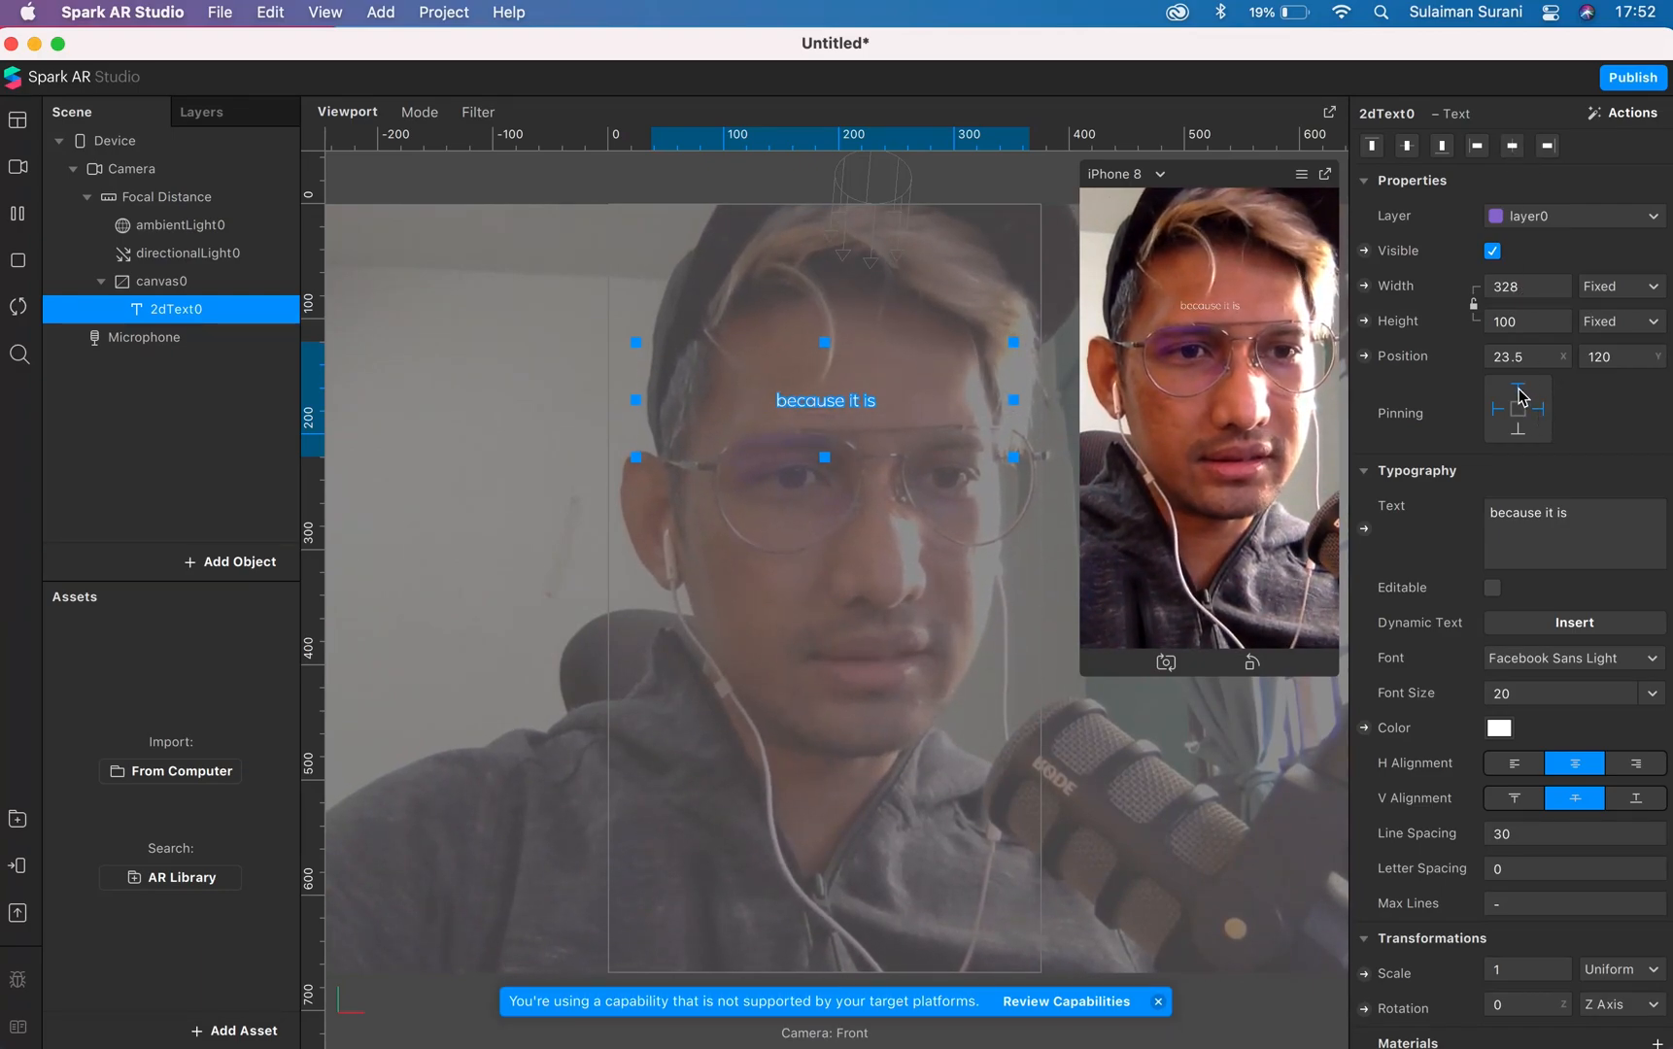
{"action": "mouse_move", "coordinate": [1499, 413]}
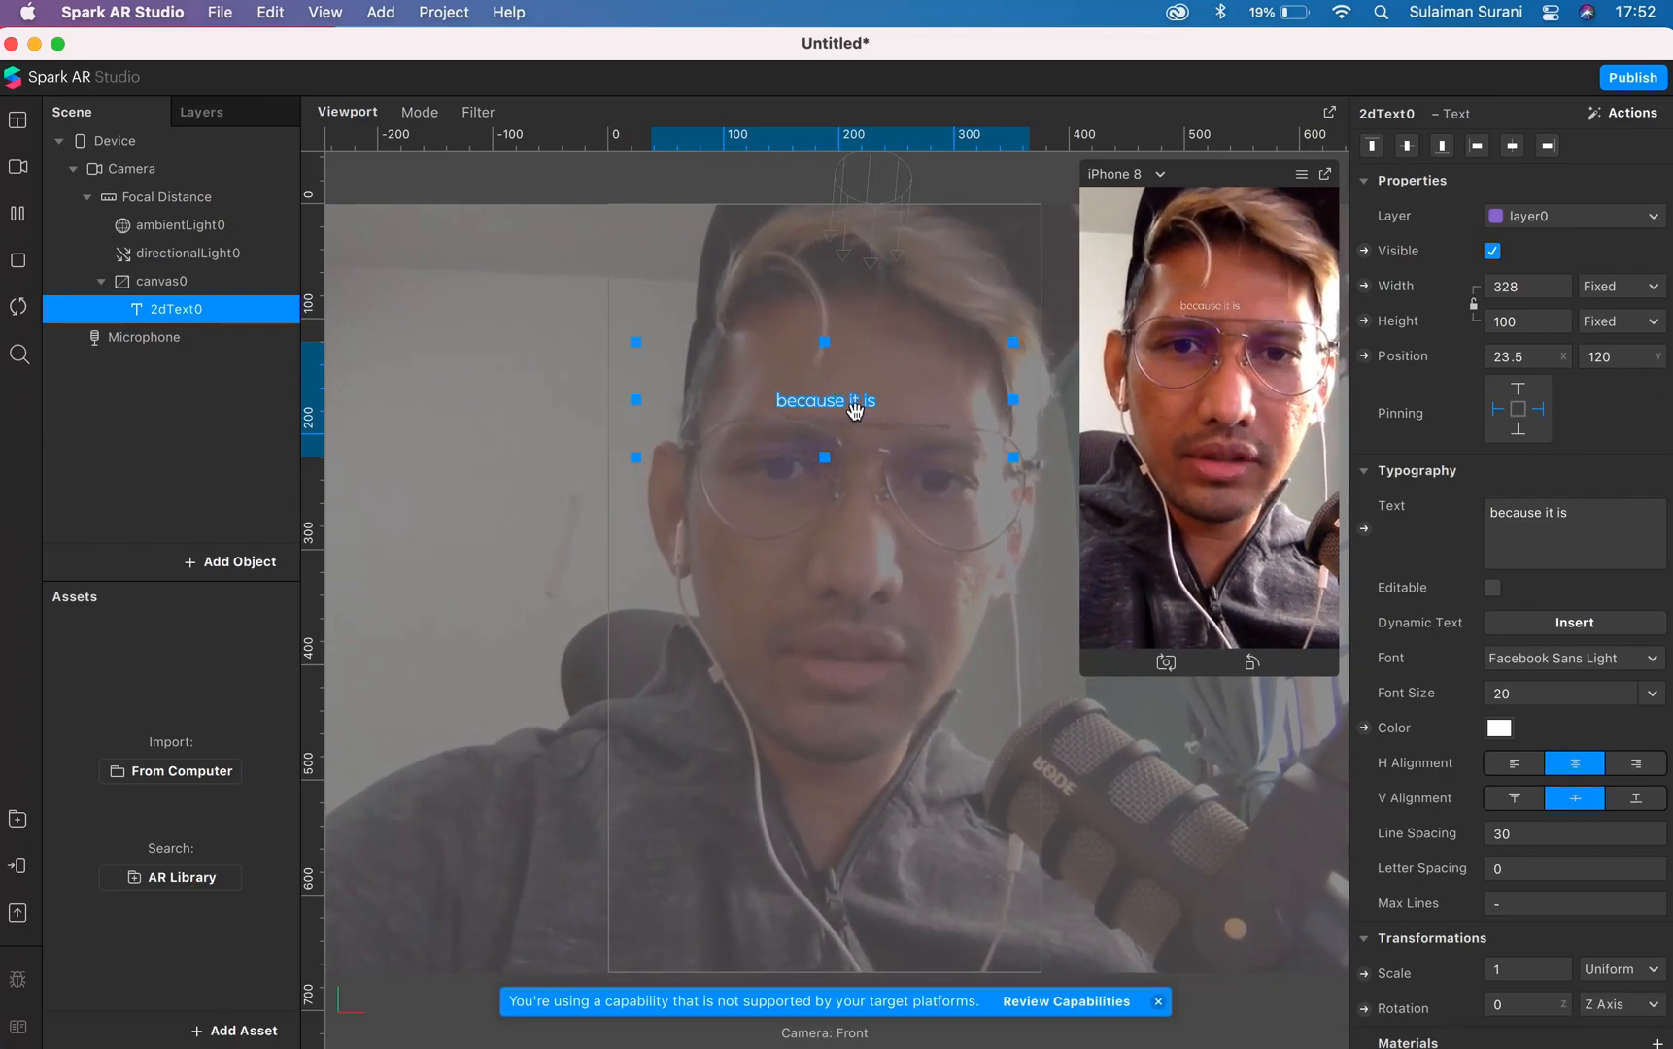
- Rename the text object in the scene as "because"
{"action": "left_click", "coordinate": [151, 374]}
{"action": "left_click", "coordinate": [180, 311]}
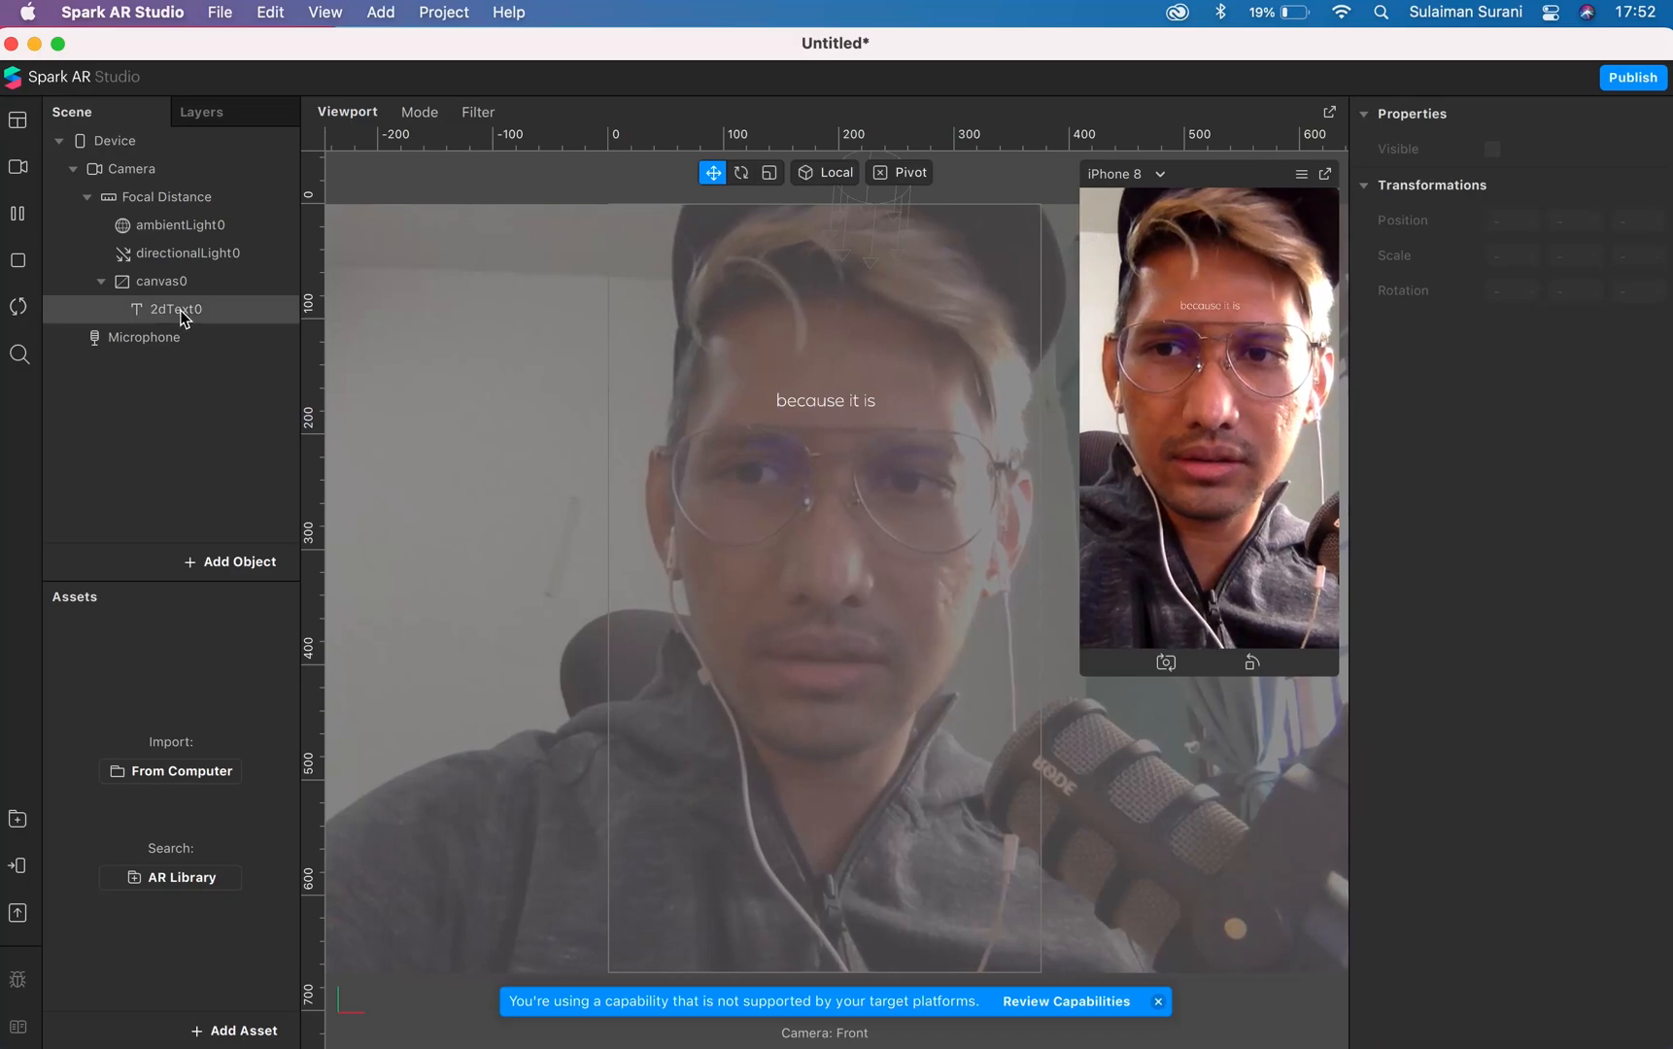
{"action": "right_click", "coordinate": [181, 313]}
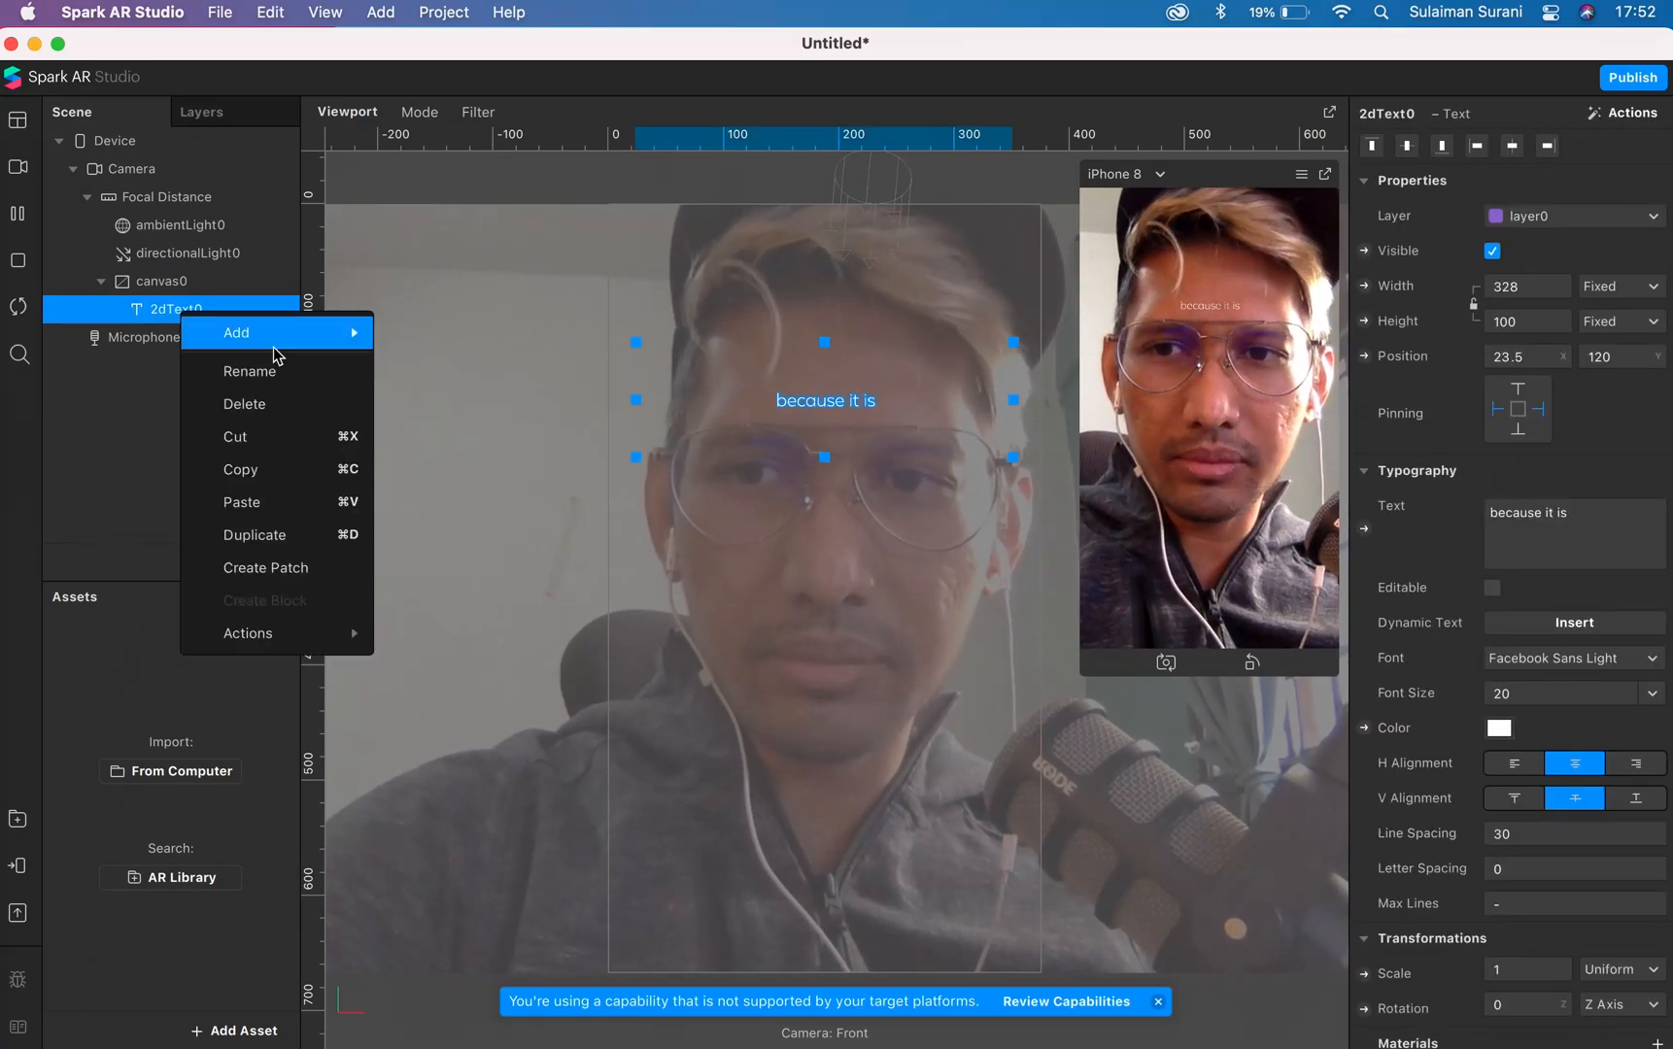
{"action": "left_click", "coordinate": [260, 373]}
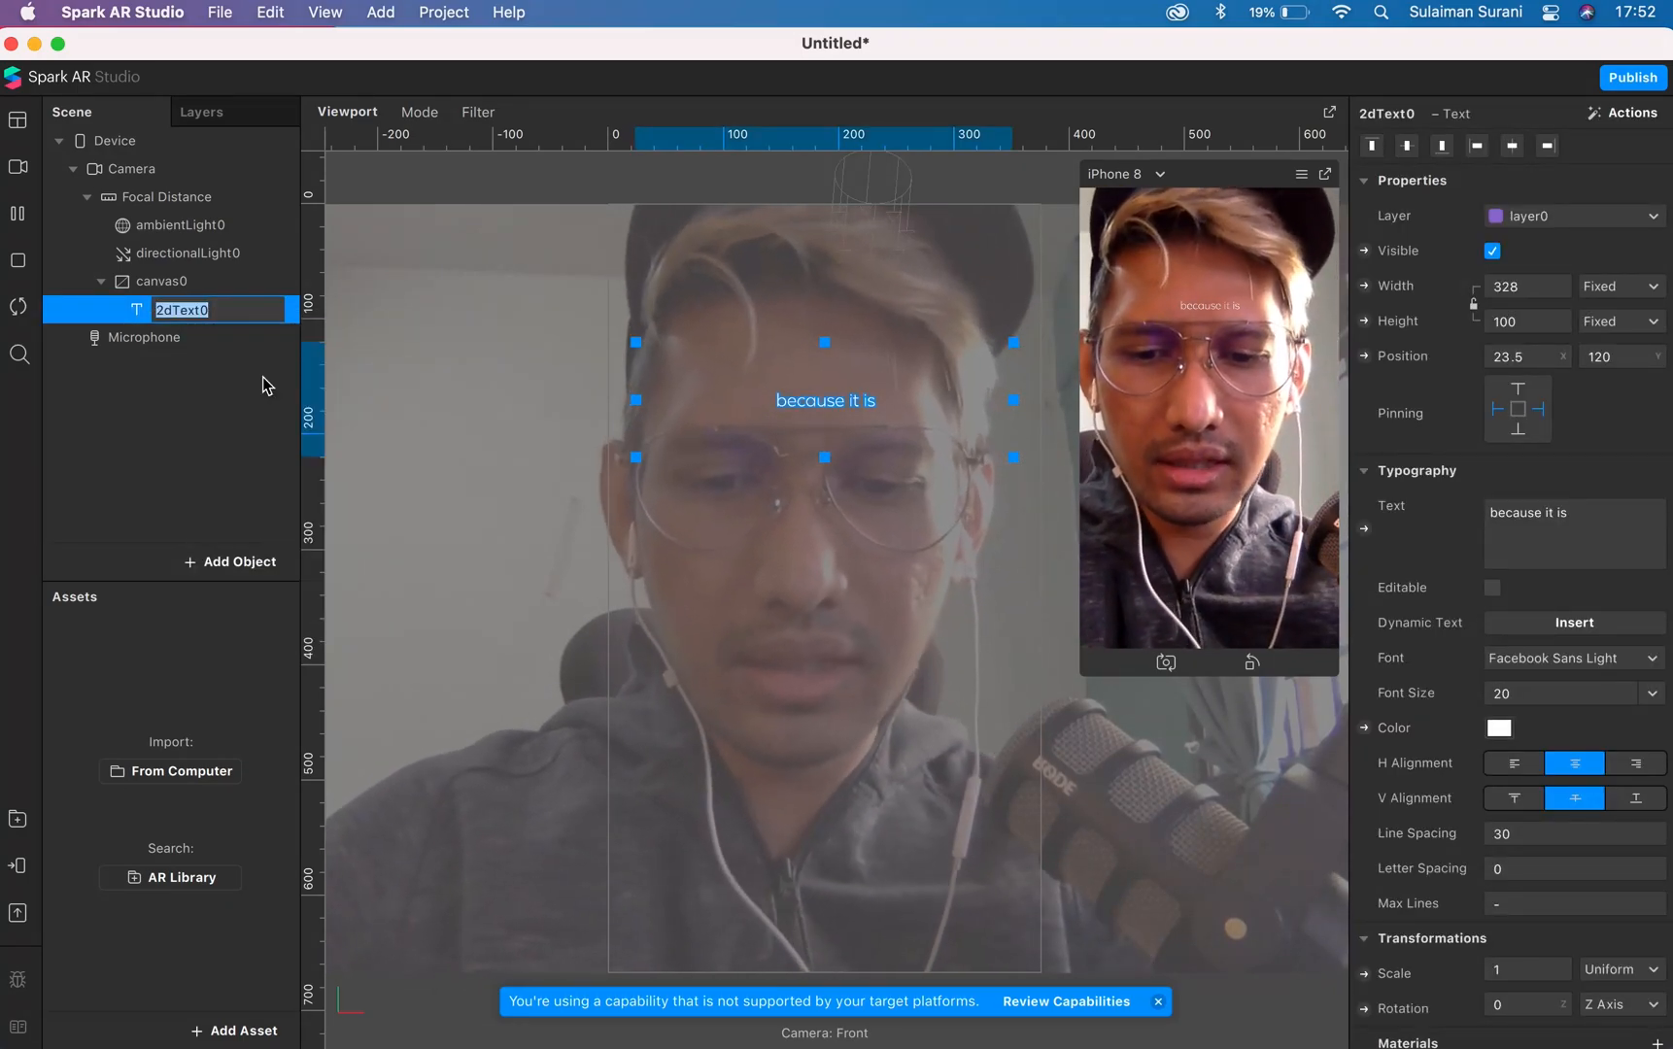
{"action": "type", "text": "because"}
{"action": "key", "text": "Return"}
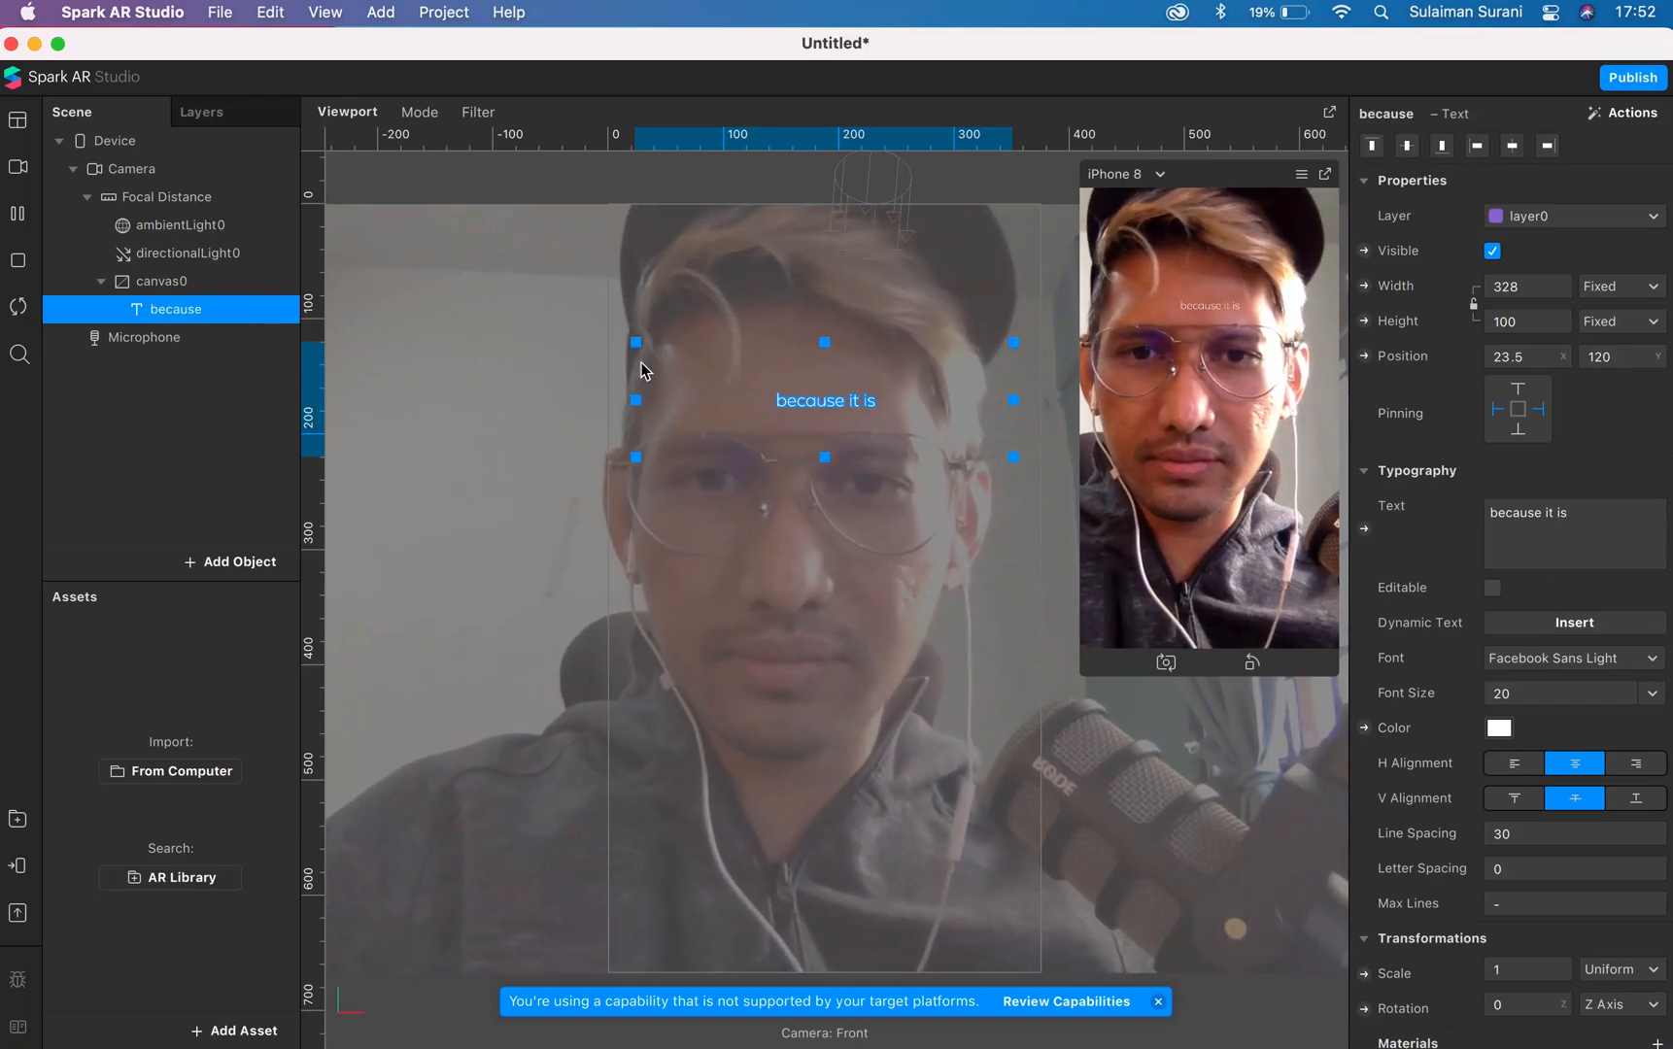
- Add a second 2D text object to the scene
{"action": "left_click", "coordinate": [335, 363]}
{"action": "left_click", "coordinate": [216, 560]}
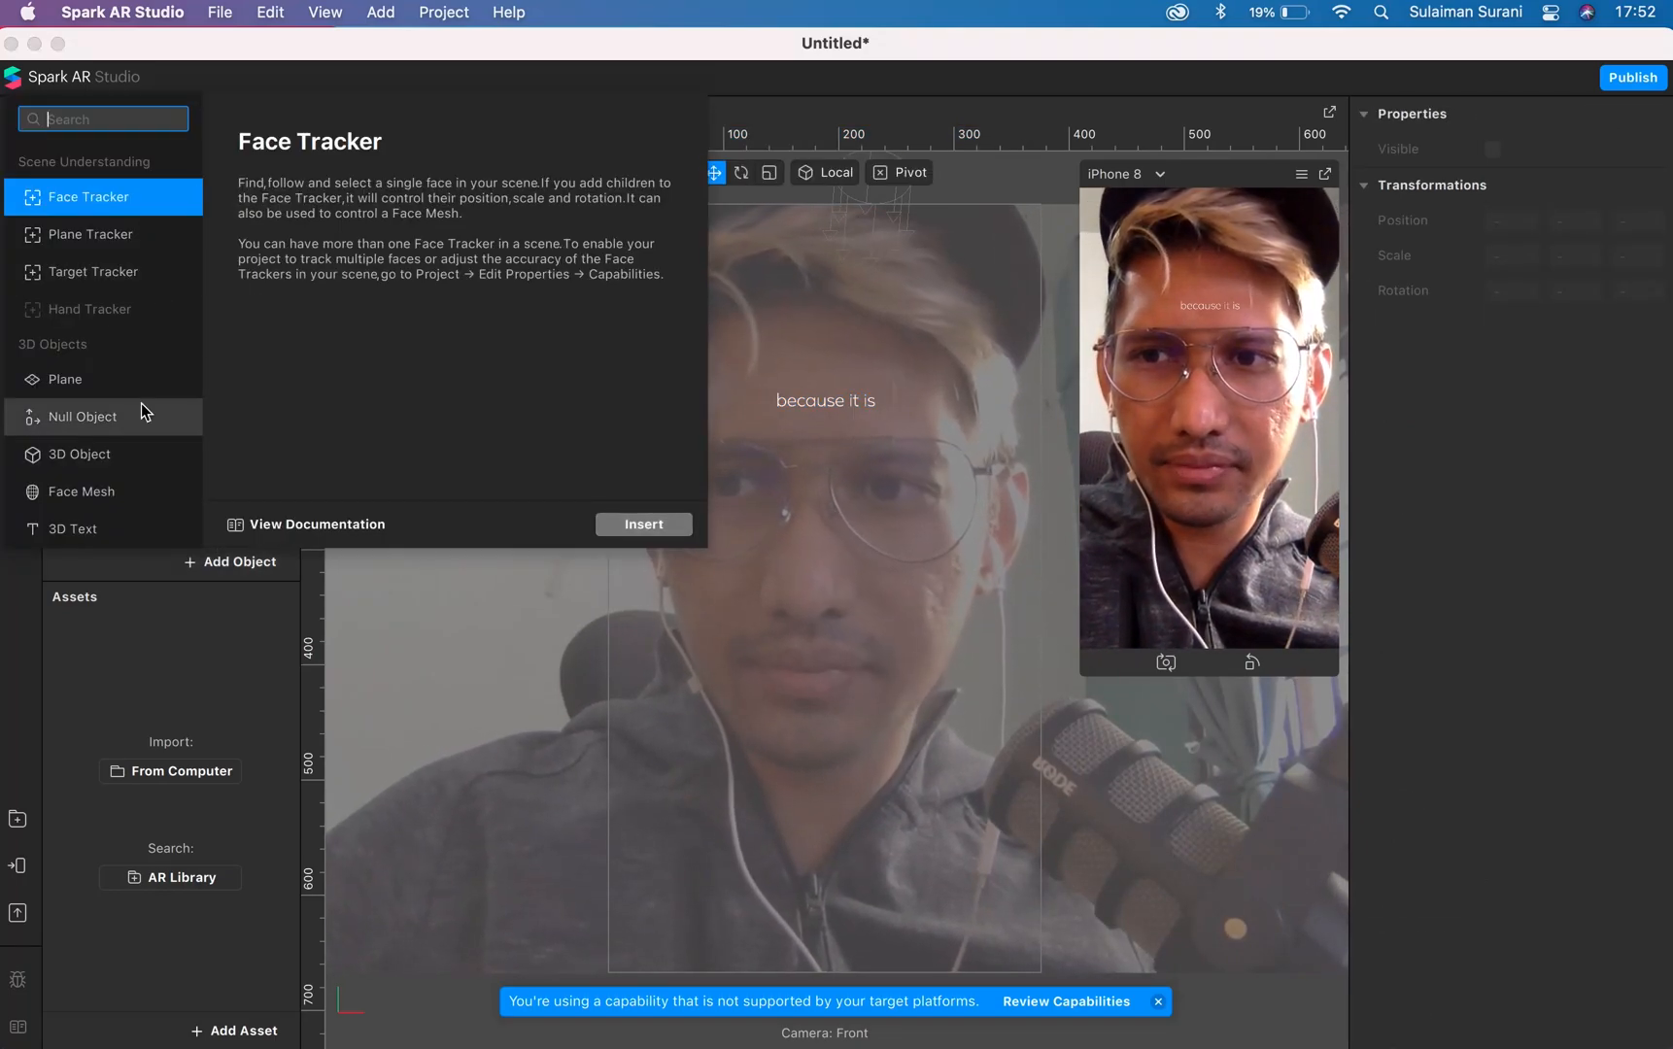
{"action": "scroll", "coordinate": [141, 402], "scroll_direction": "down", "scroll_amount": 3}
{"action": "scroll", "coordinate": [115, 419], "scroll_direction": "down", "scroll_amount": 3}
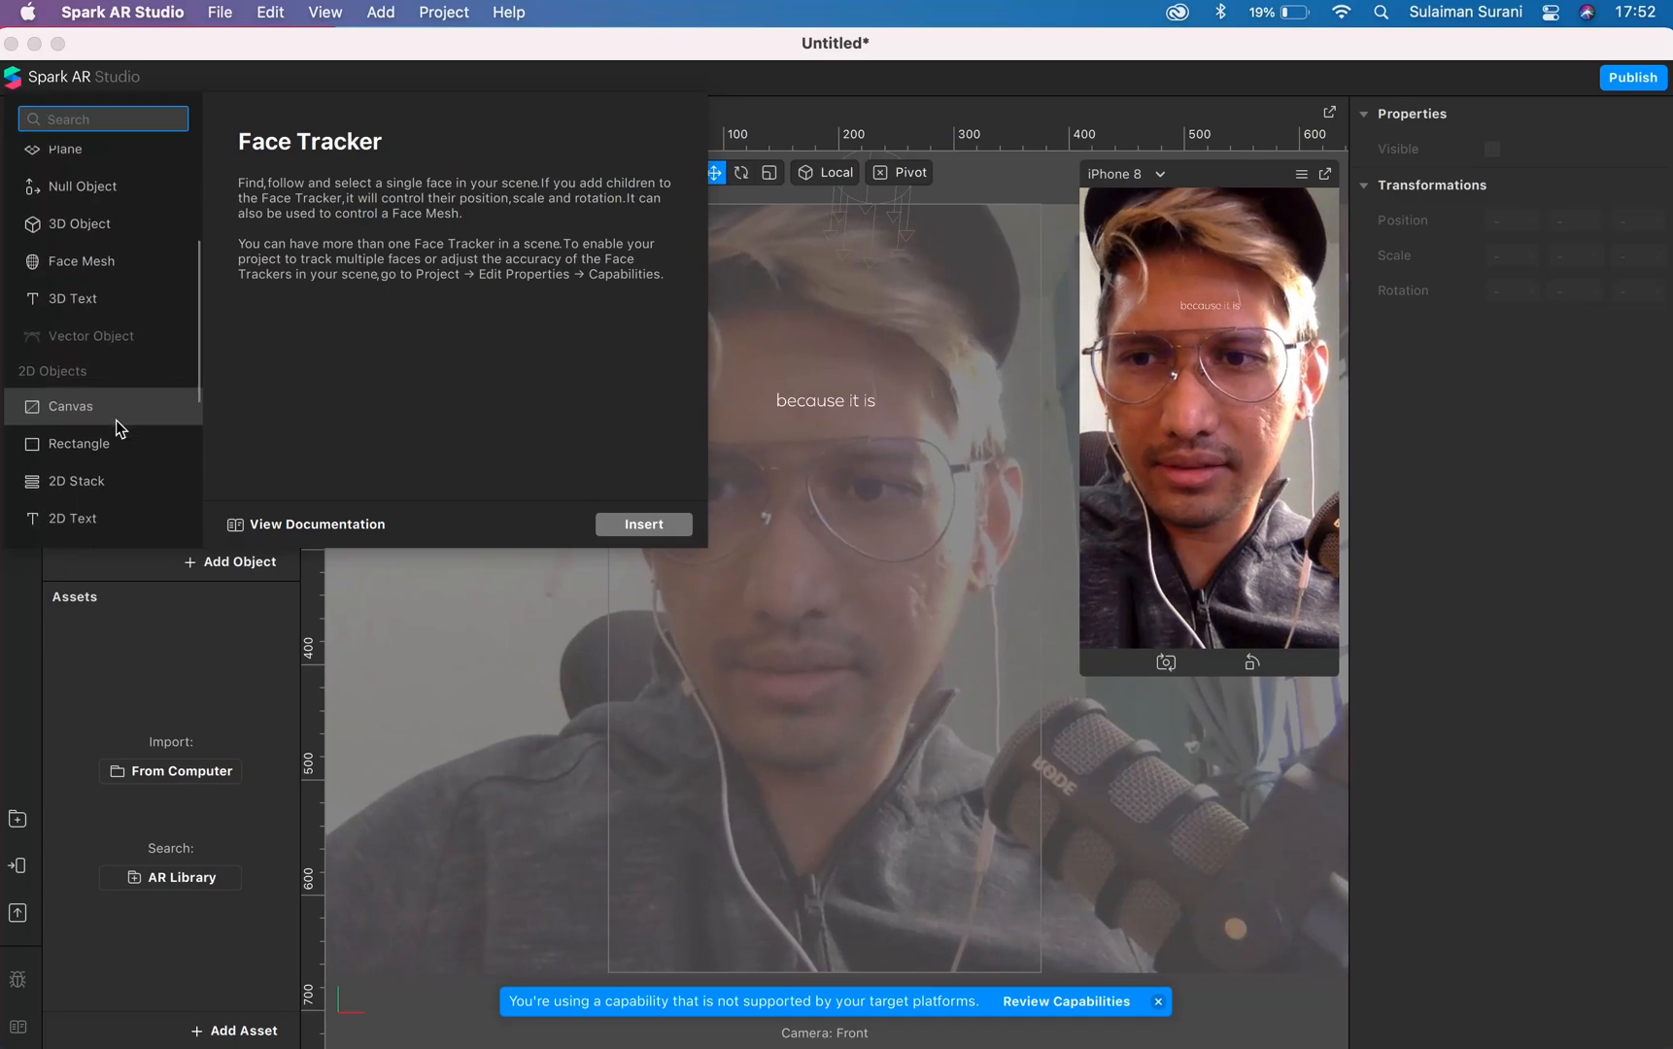
{"action": "left_click", "coordinate": [86, 439]}
{"action": "left_click", "coordinate": [644, 524]}
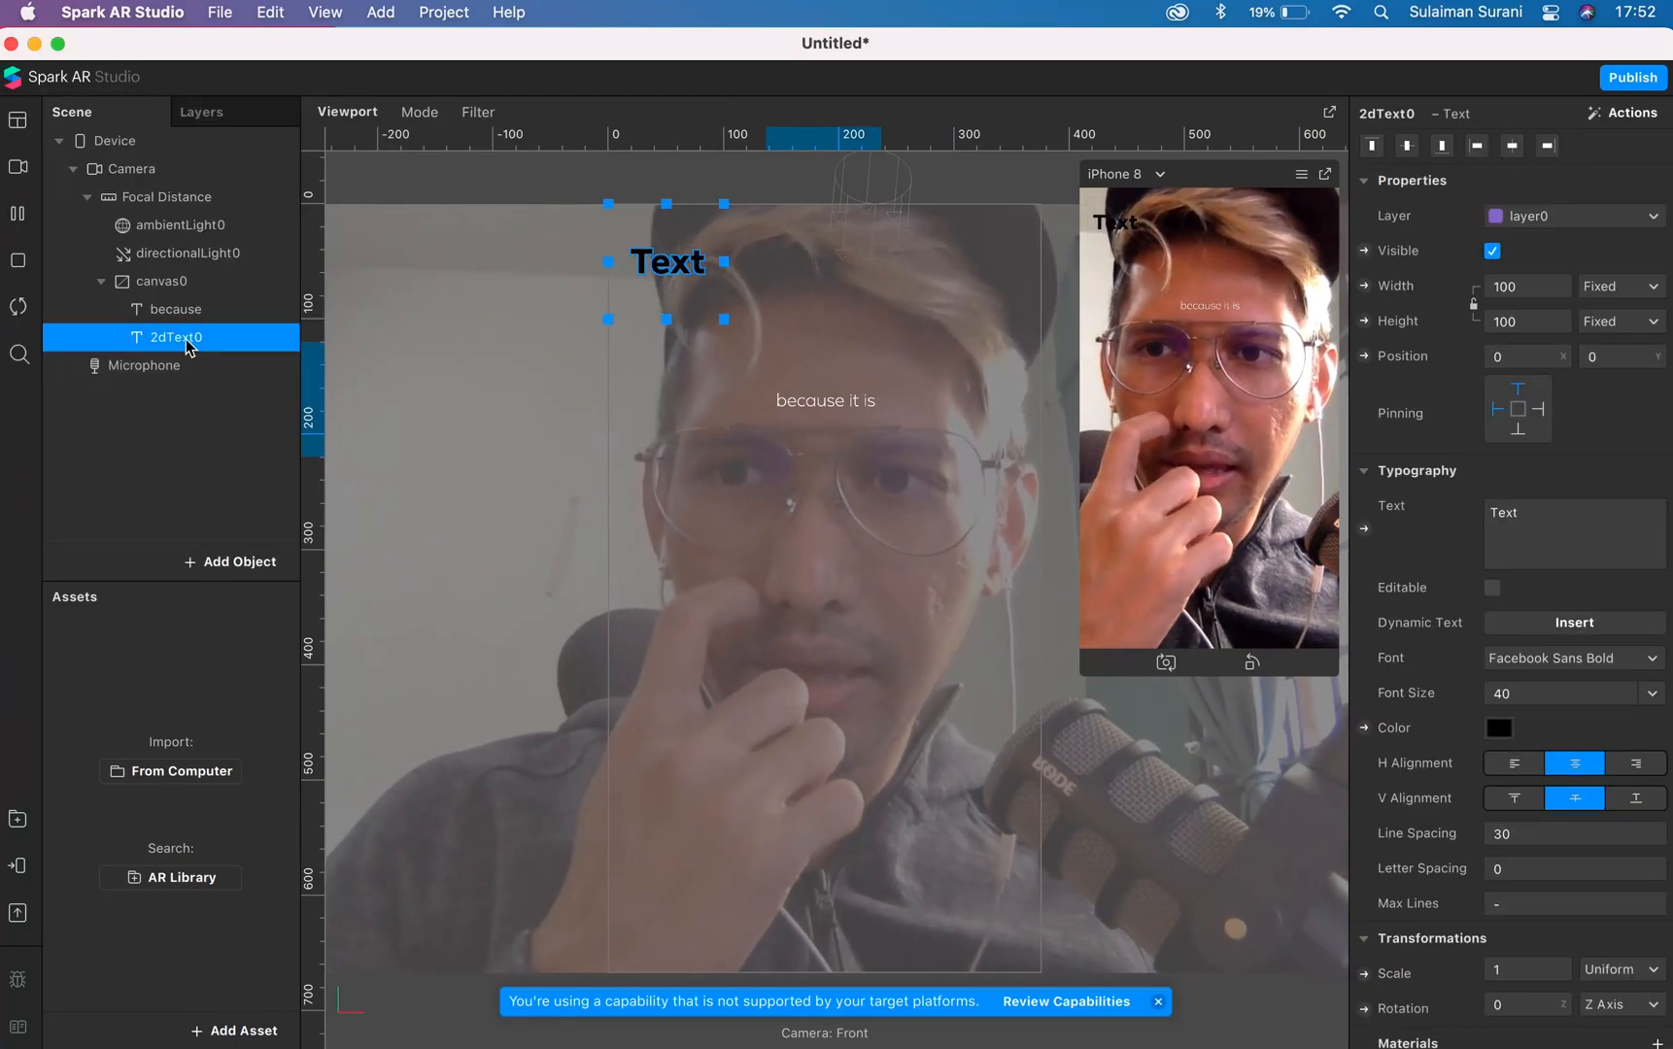
- Rename the new 2D text object in the scene as "day of week"
{"action": "double_click", "coordinate": [186, 341]}
{"action": "type", "text": "day"}
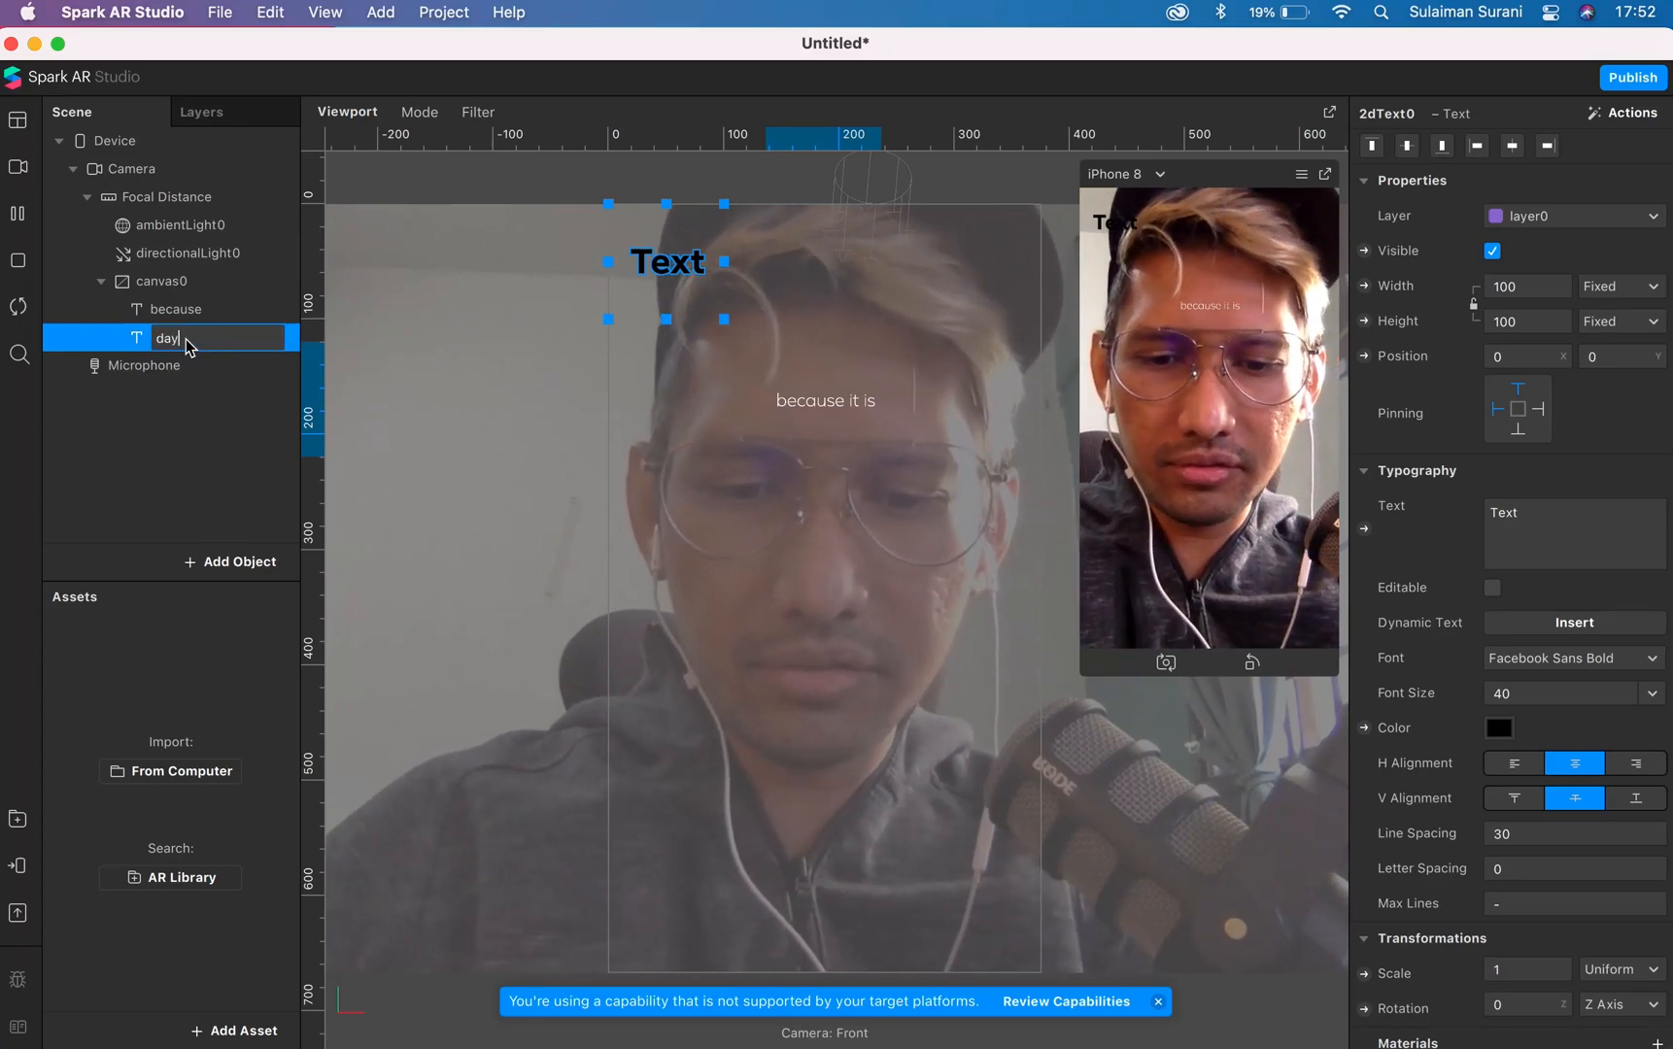
{"action": "type", "text": " of week"}
{"action": "key", "text": "Return"}
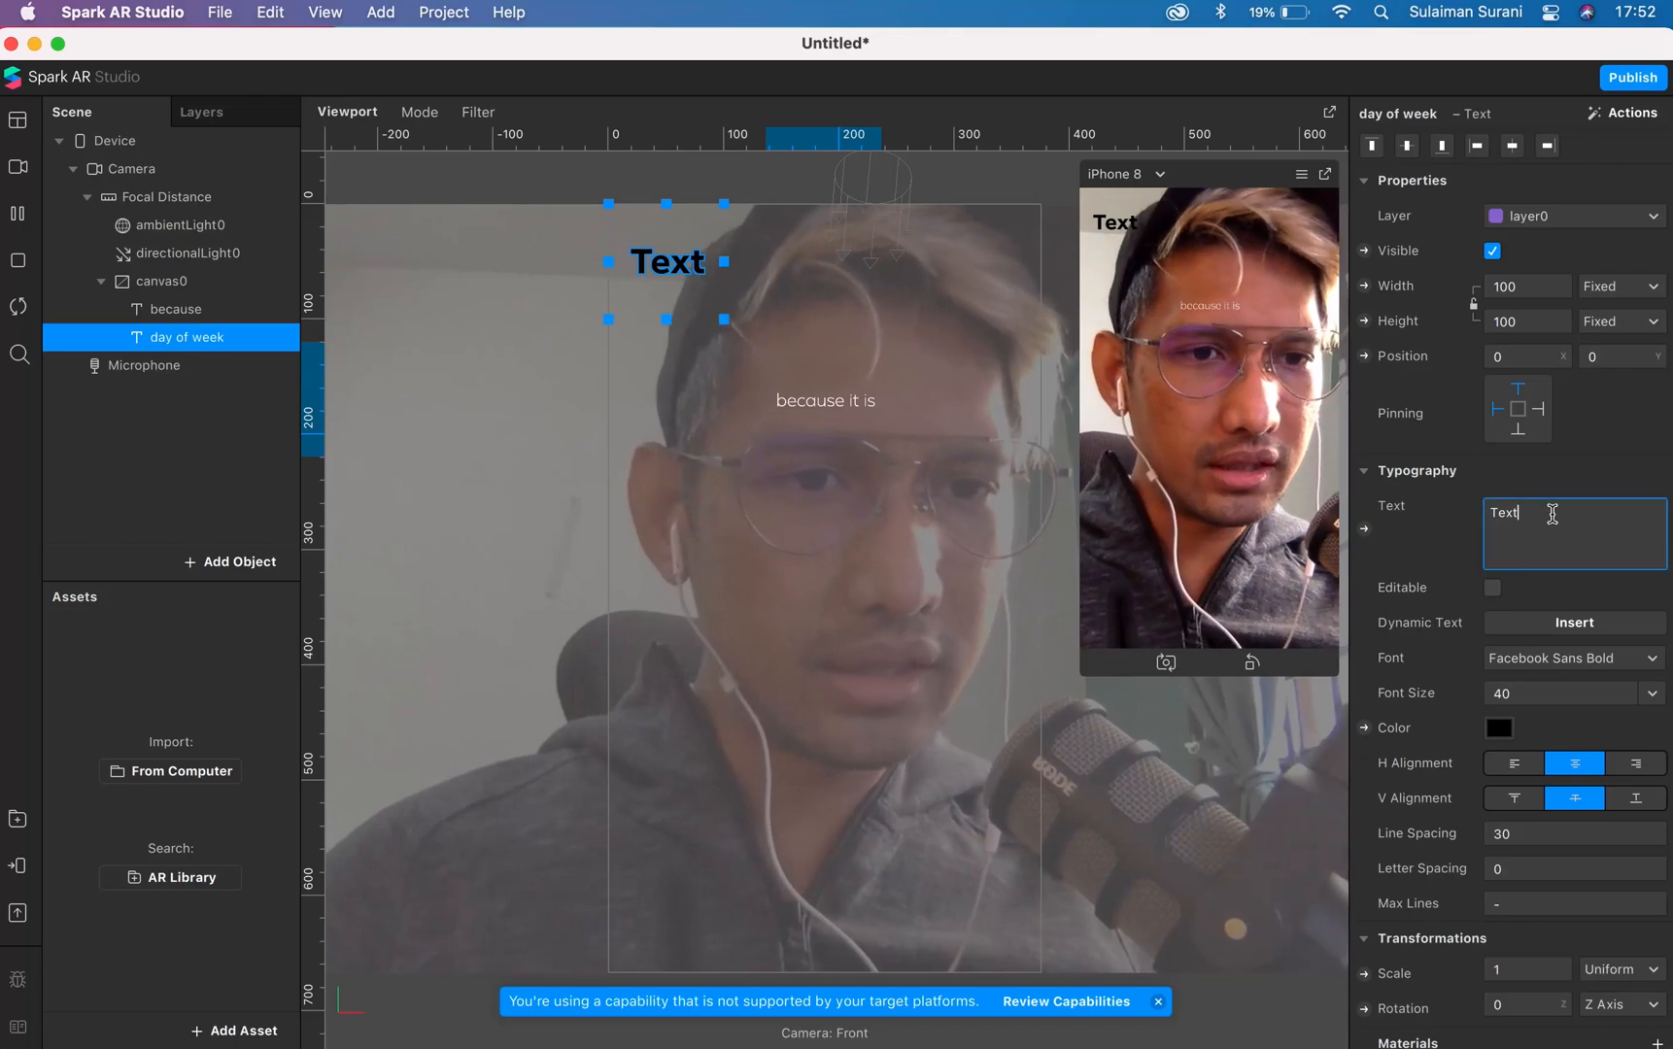
- Replace the placeholder text of the "day of week" object with the Day of Week dynamic text
{"action": "key", "text": "super+a"}
{"action": "key", "text": "BackSpace"}
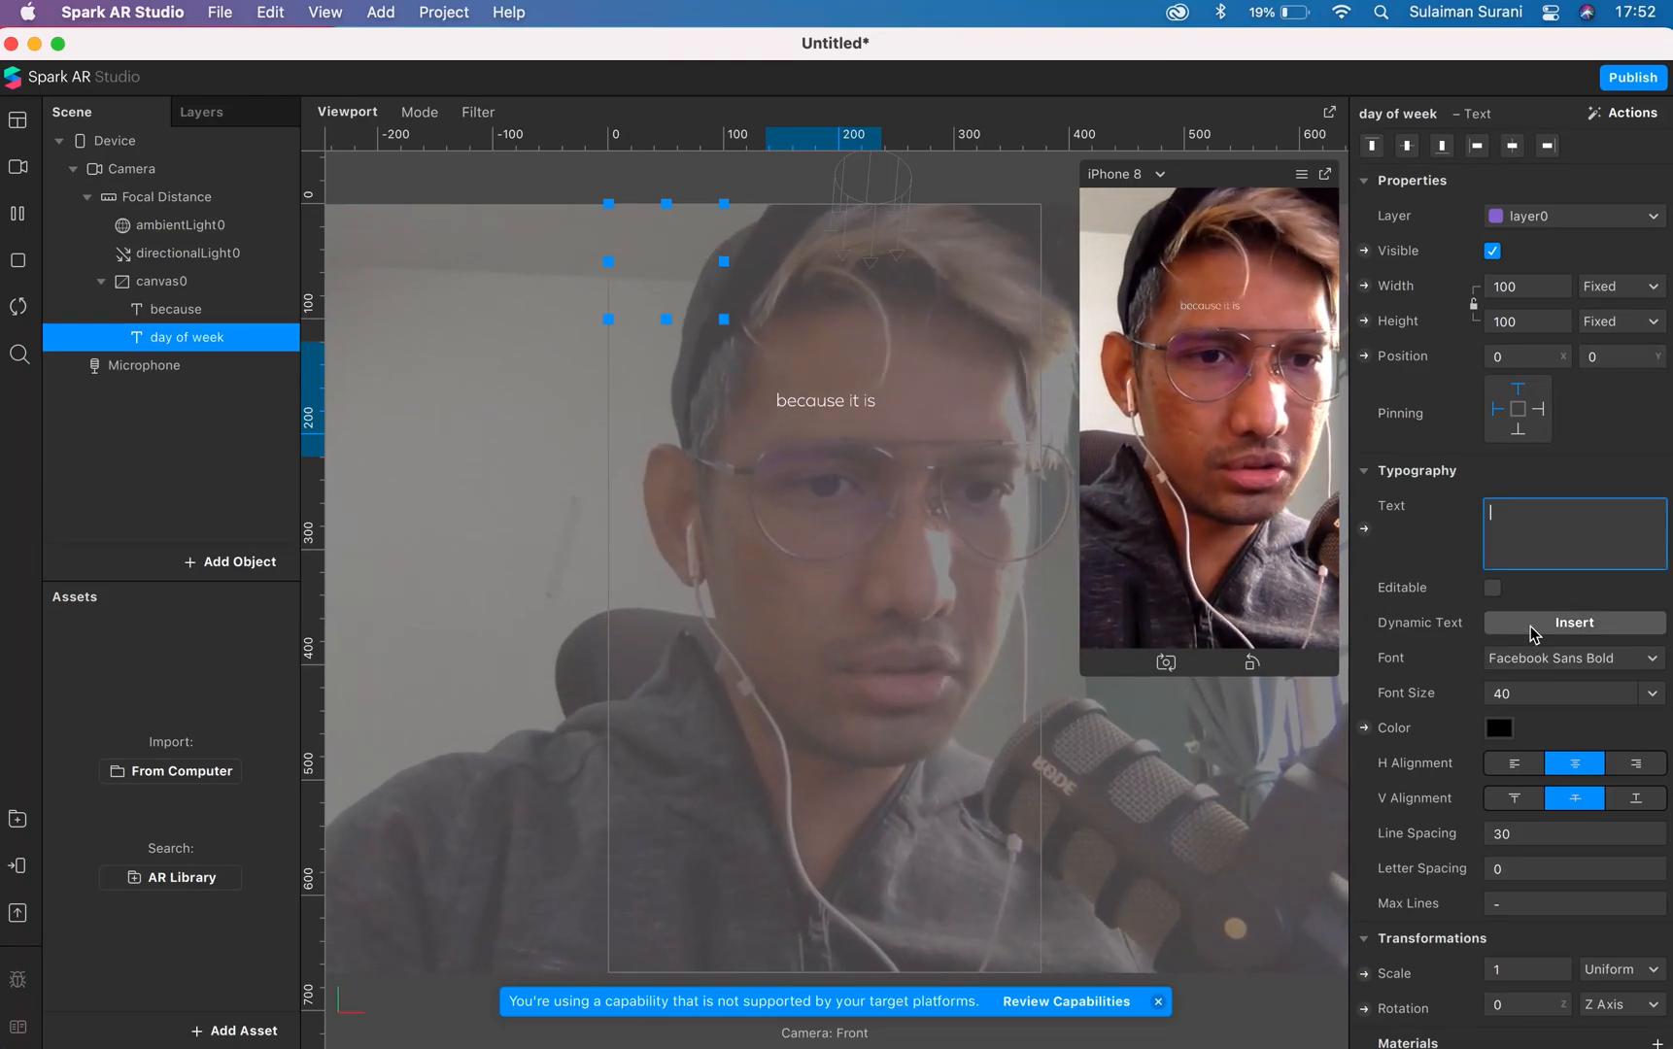
{"action": "left_click", "coordinate": [1532, 628]}
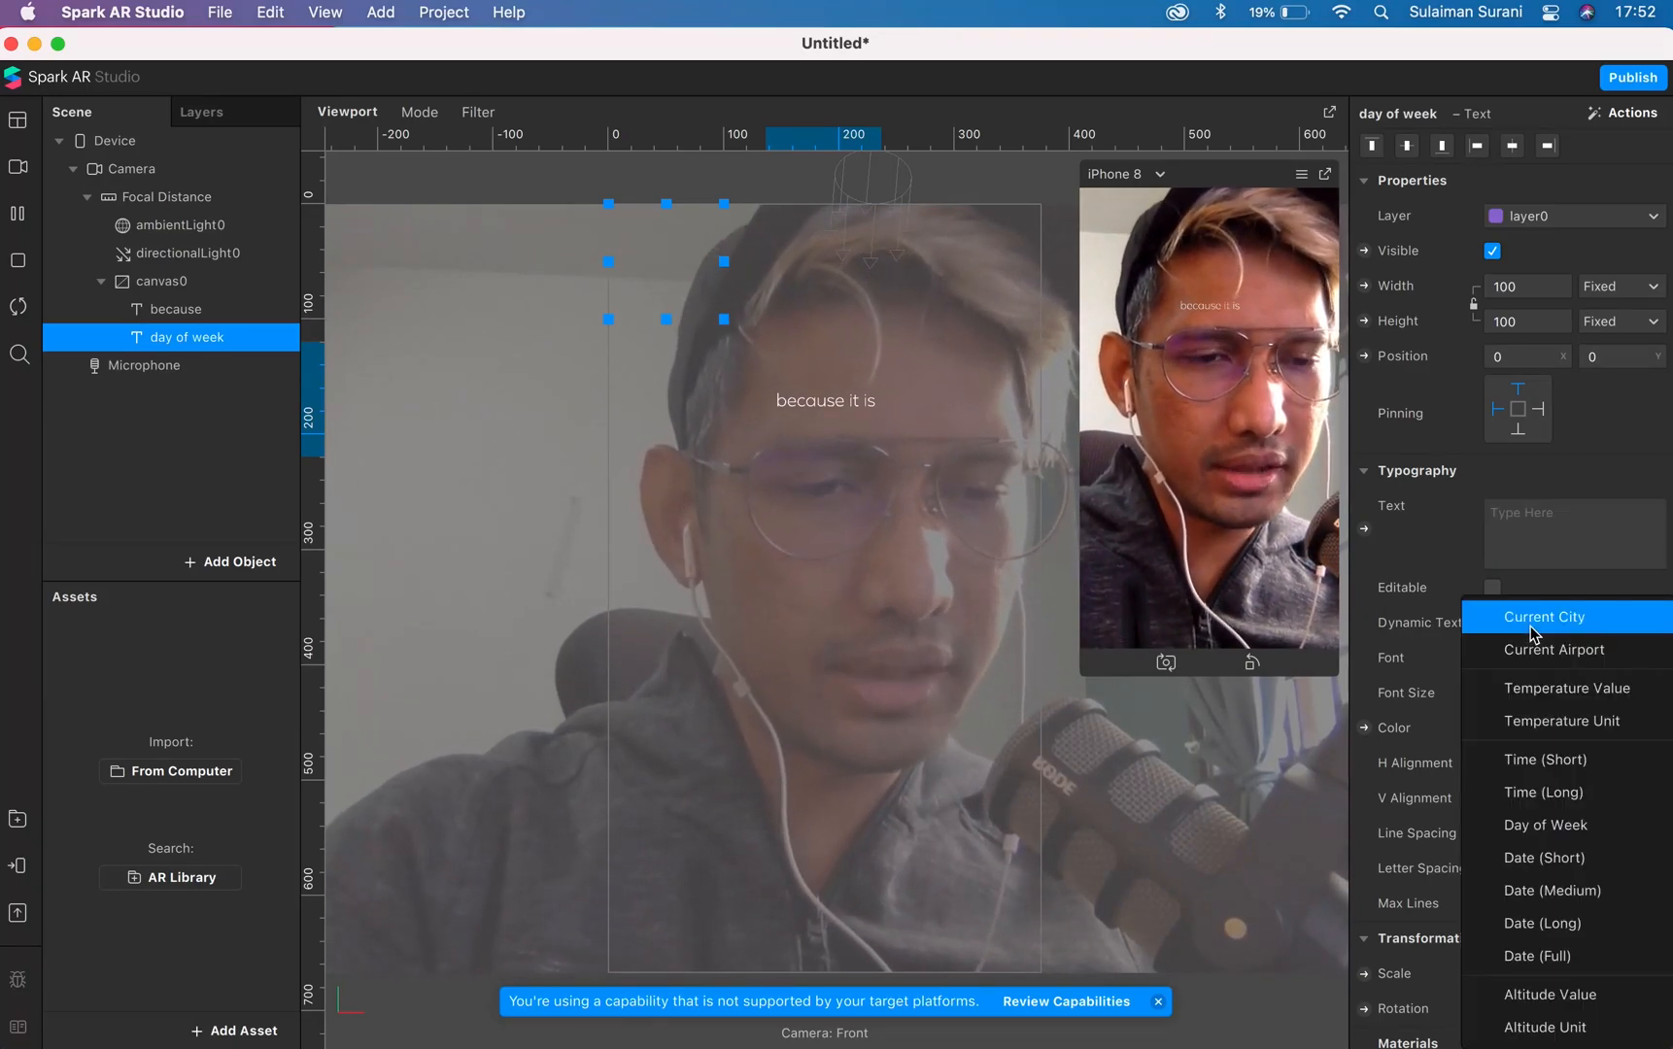
{"action": "left_click", "coordinate": [1603, 828]}
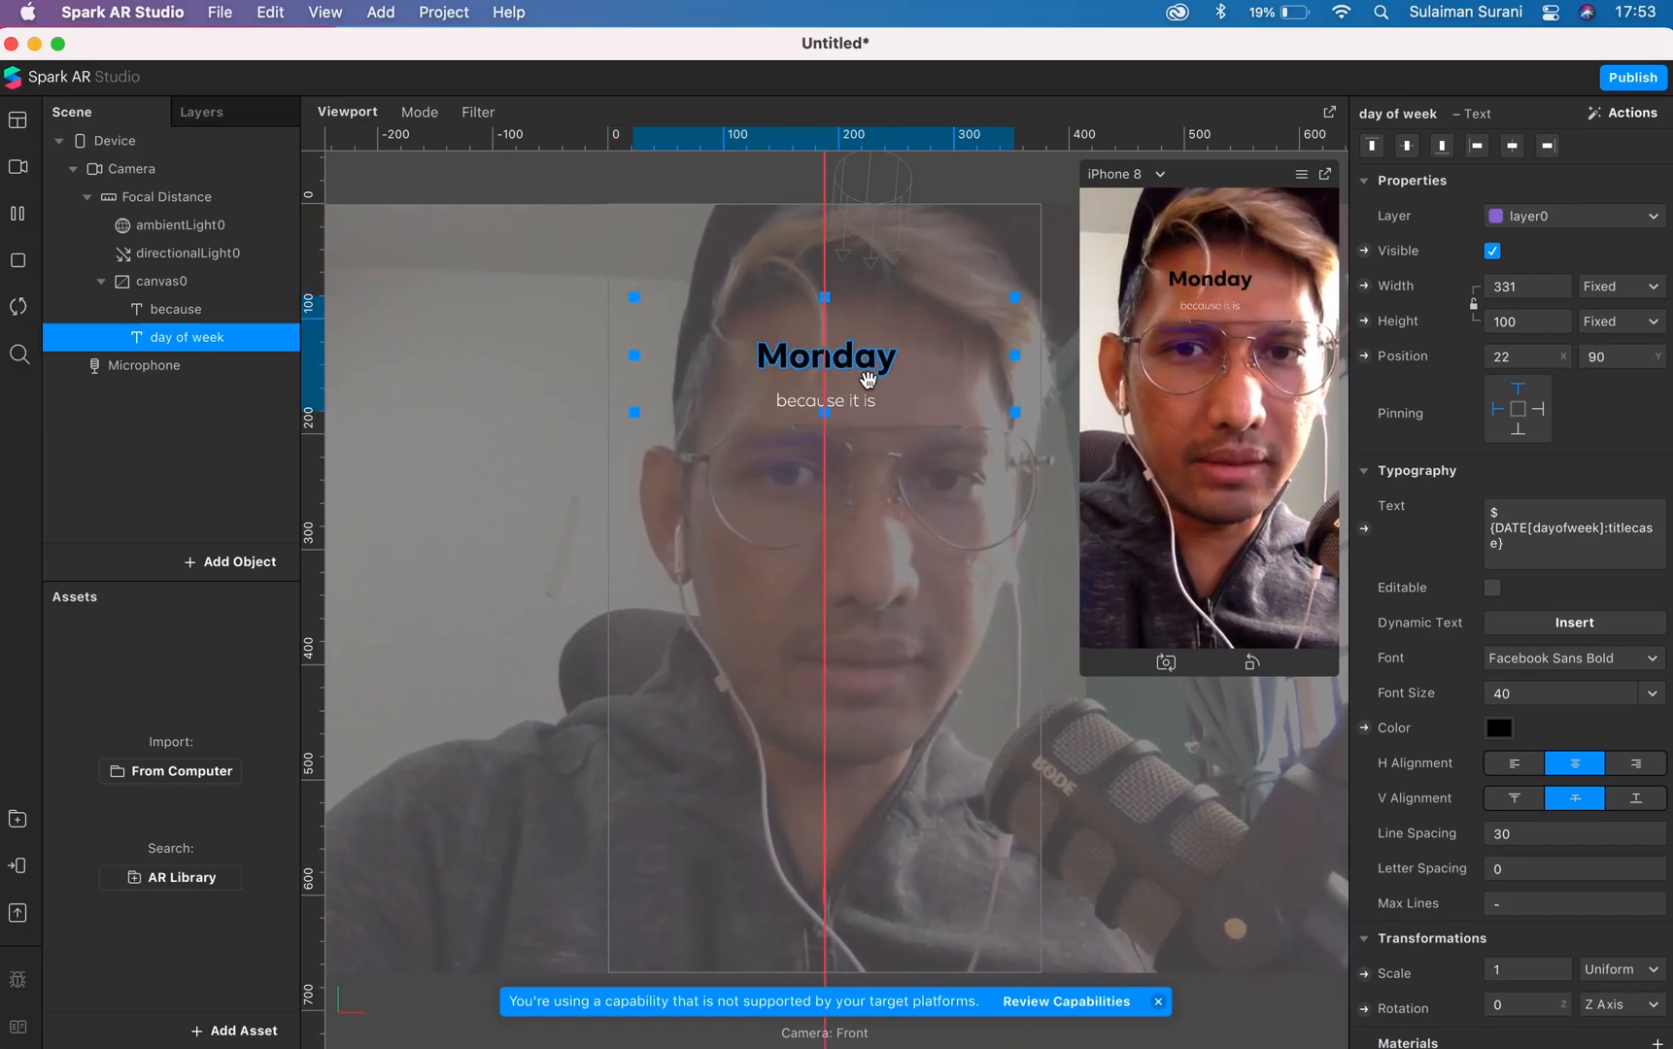
- Place the day text centered below "because it is" at X 22, Y 162 and pin it only to the left and right edges
{"action": "left_click_drag", "start_coordinate": [868, 379], "coordinate": [872, 455]}
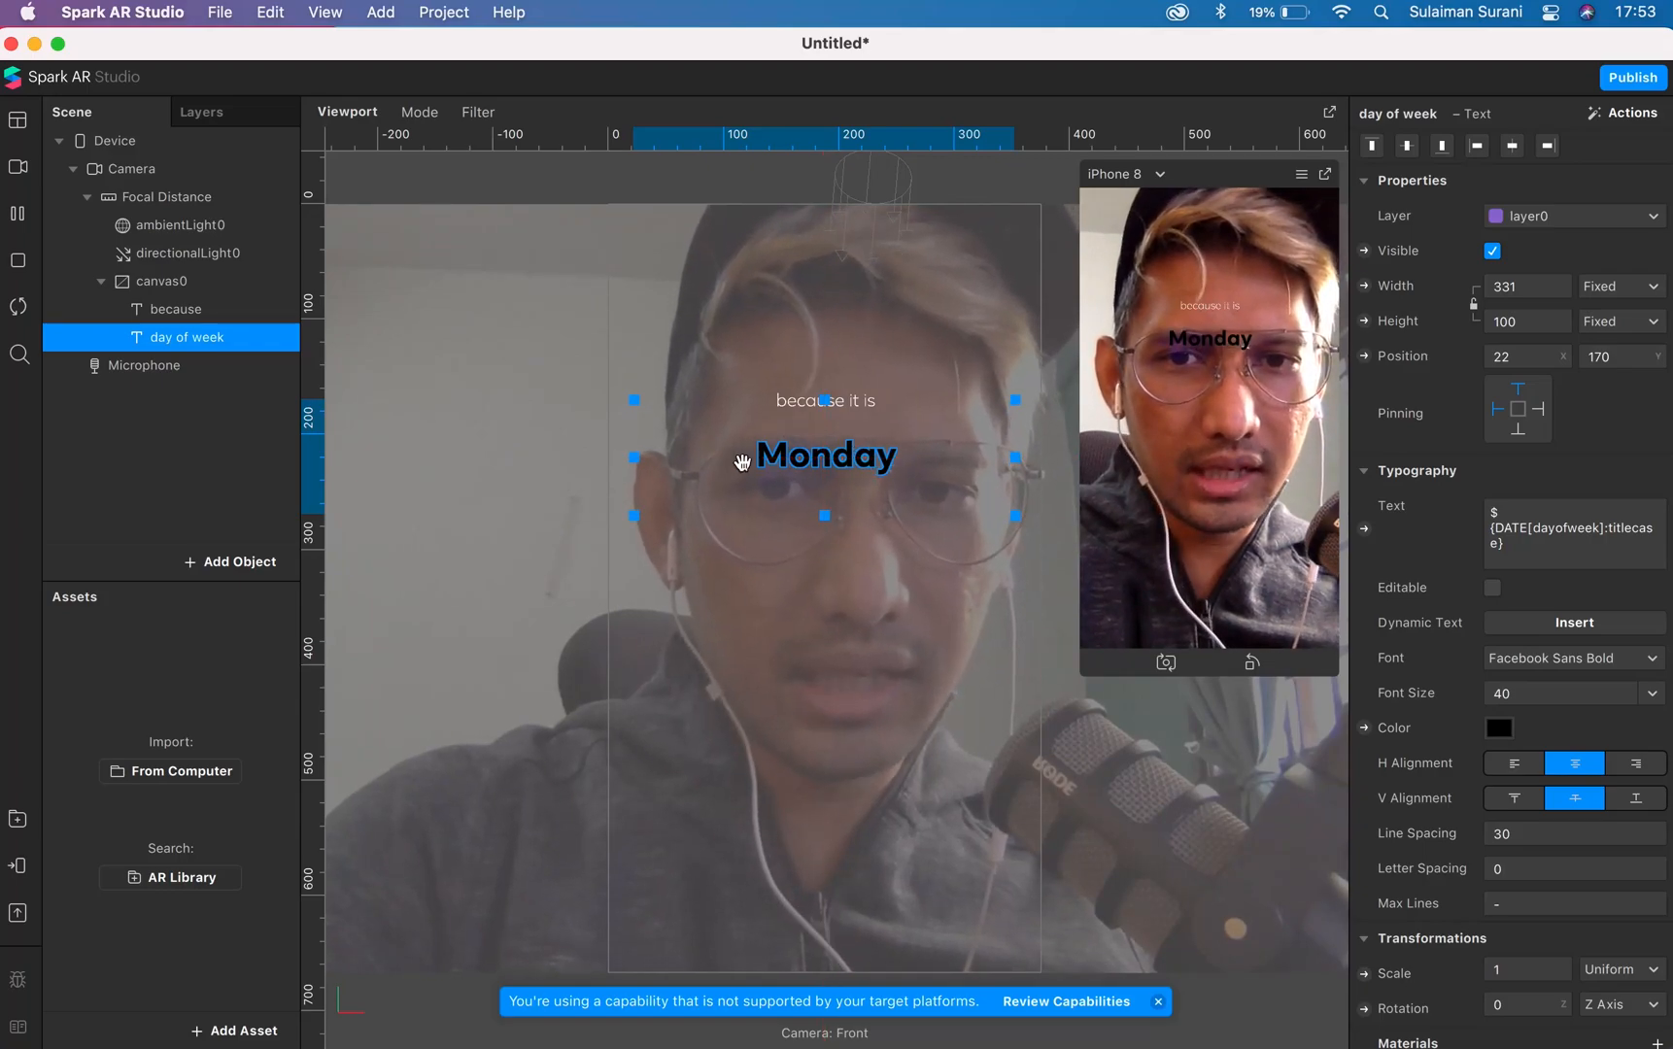
{"action": "left_click_drag", "start_coordinate": [932, 460], "coordinate": [835, 452]}
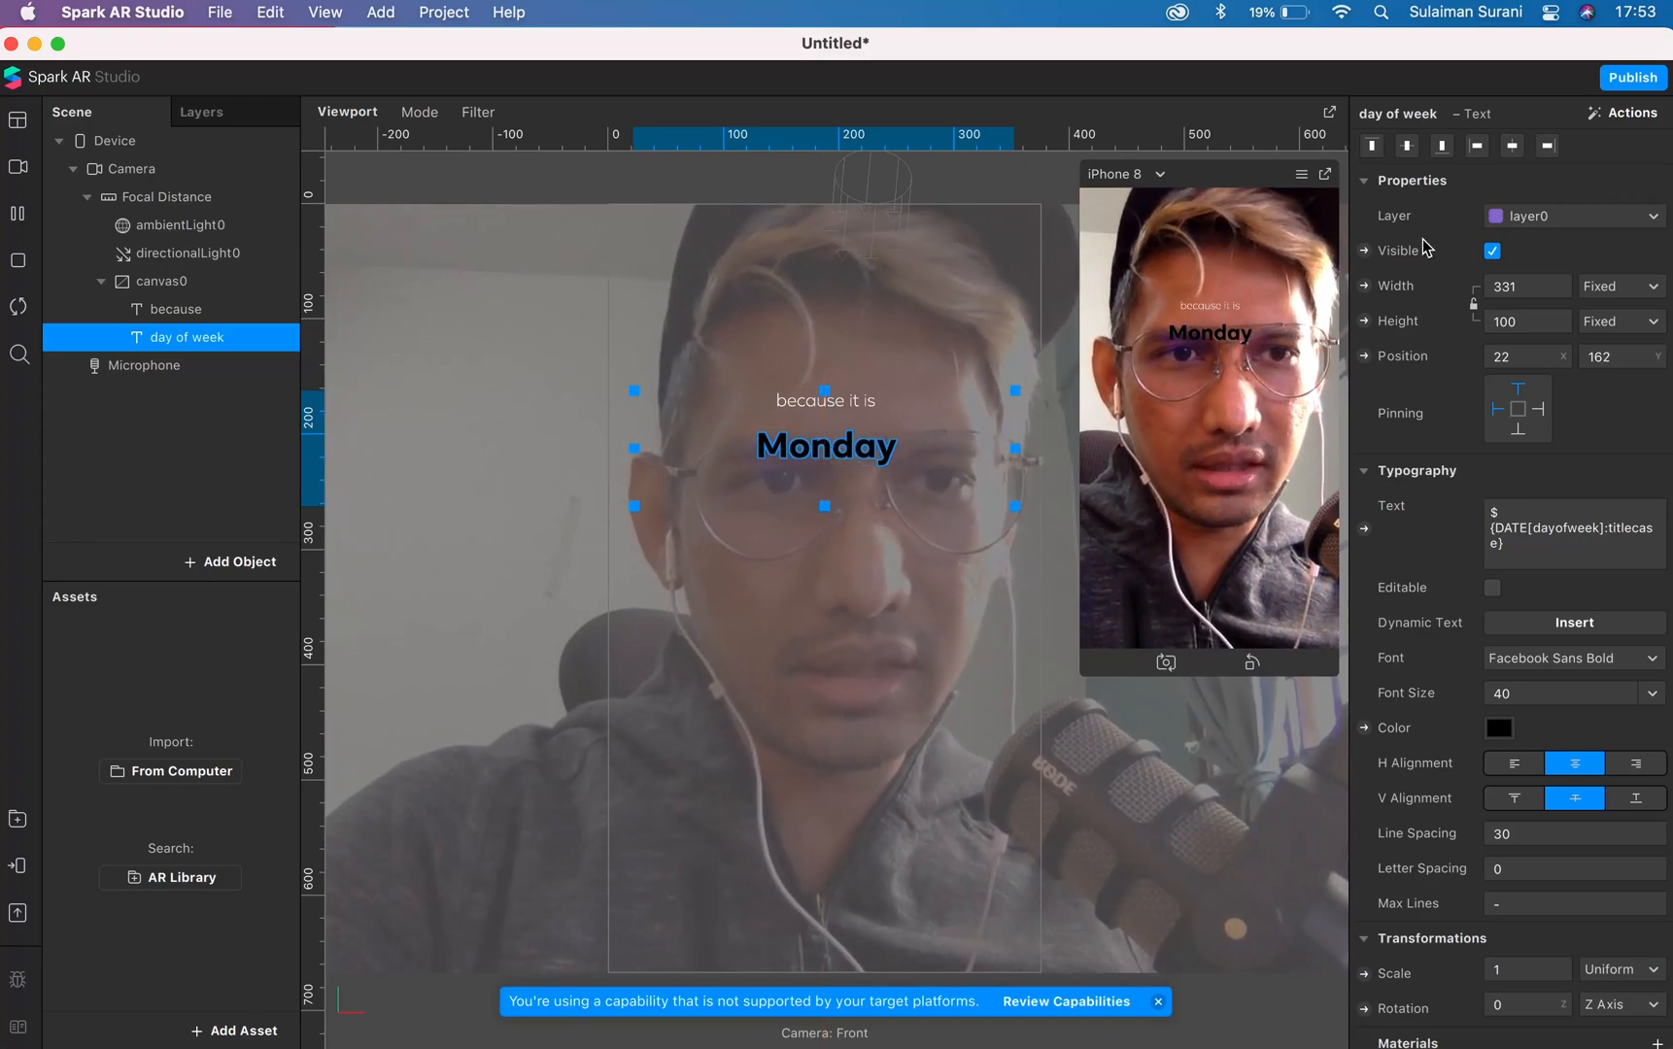
{"action": "left_click", "coordinate": [1518, 388]}
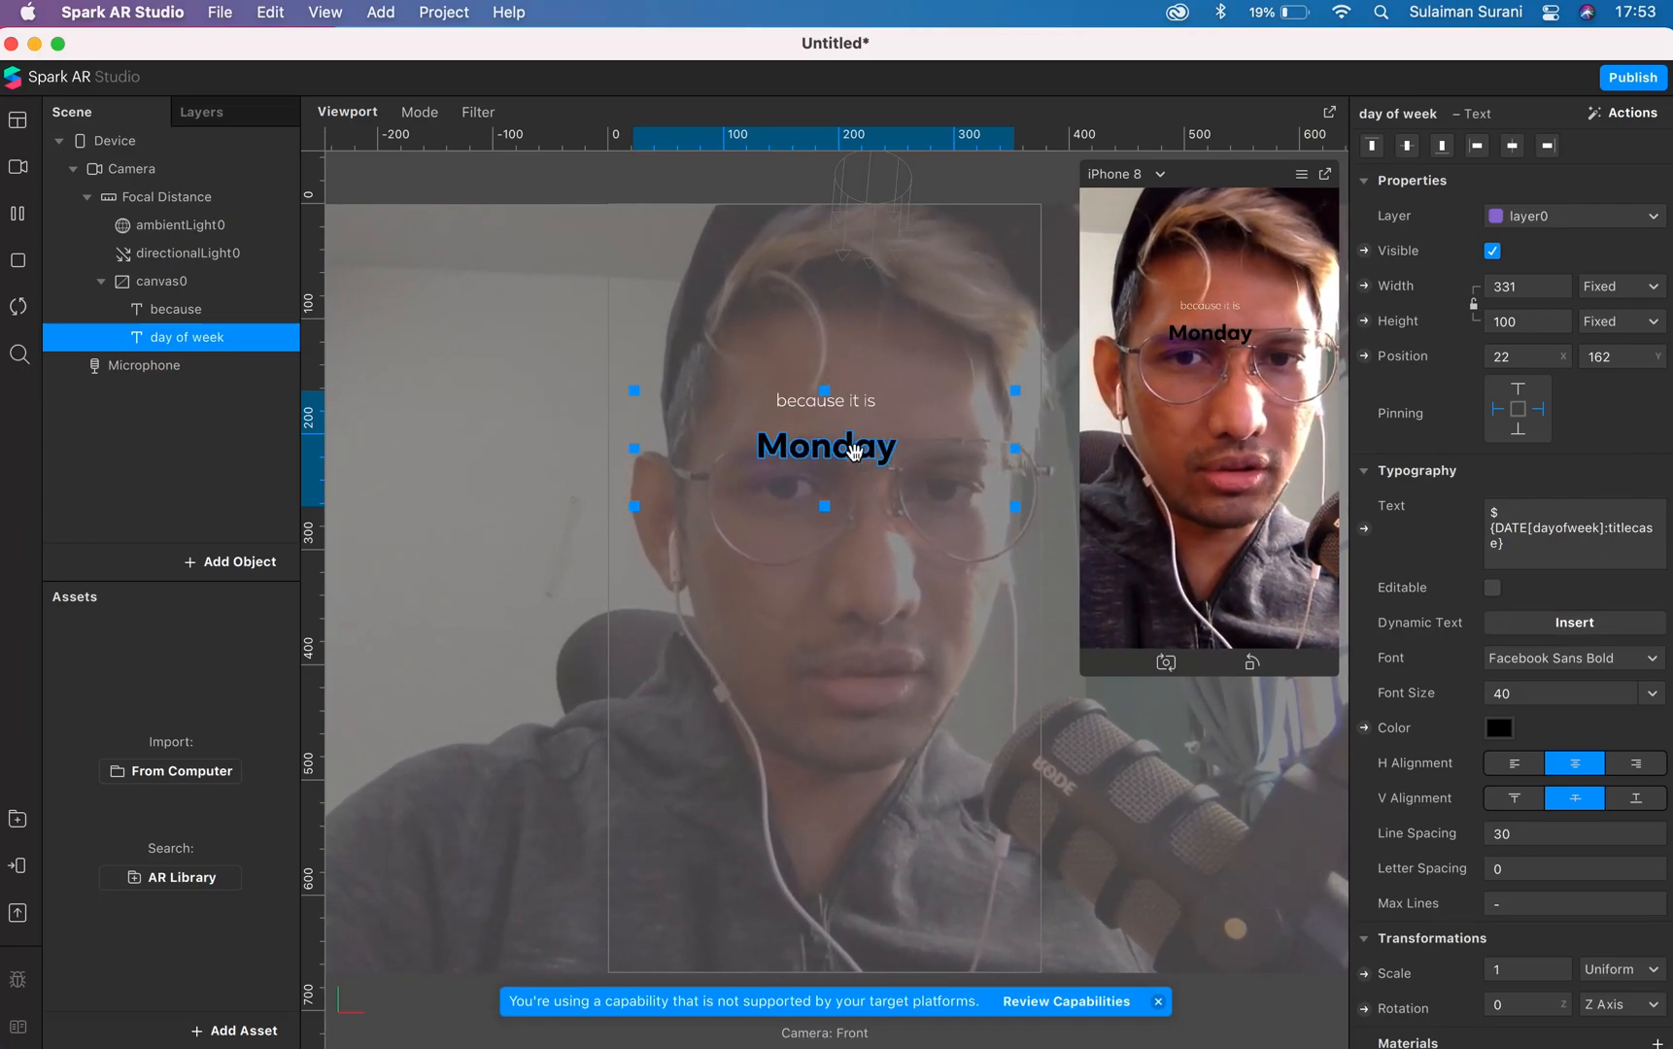
- Import the fonts Bellaberry-1GGBv.otf and Novecentowide-Light.otf from the computer as assets and dismiss the unsupported capability notice
{"action": "left_click", "coordinate": [1637, 658]}
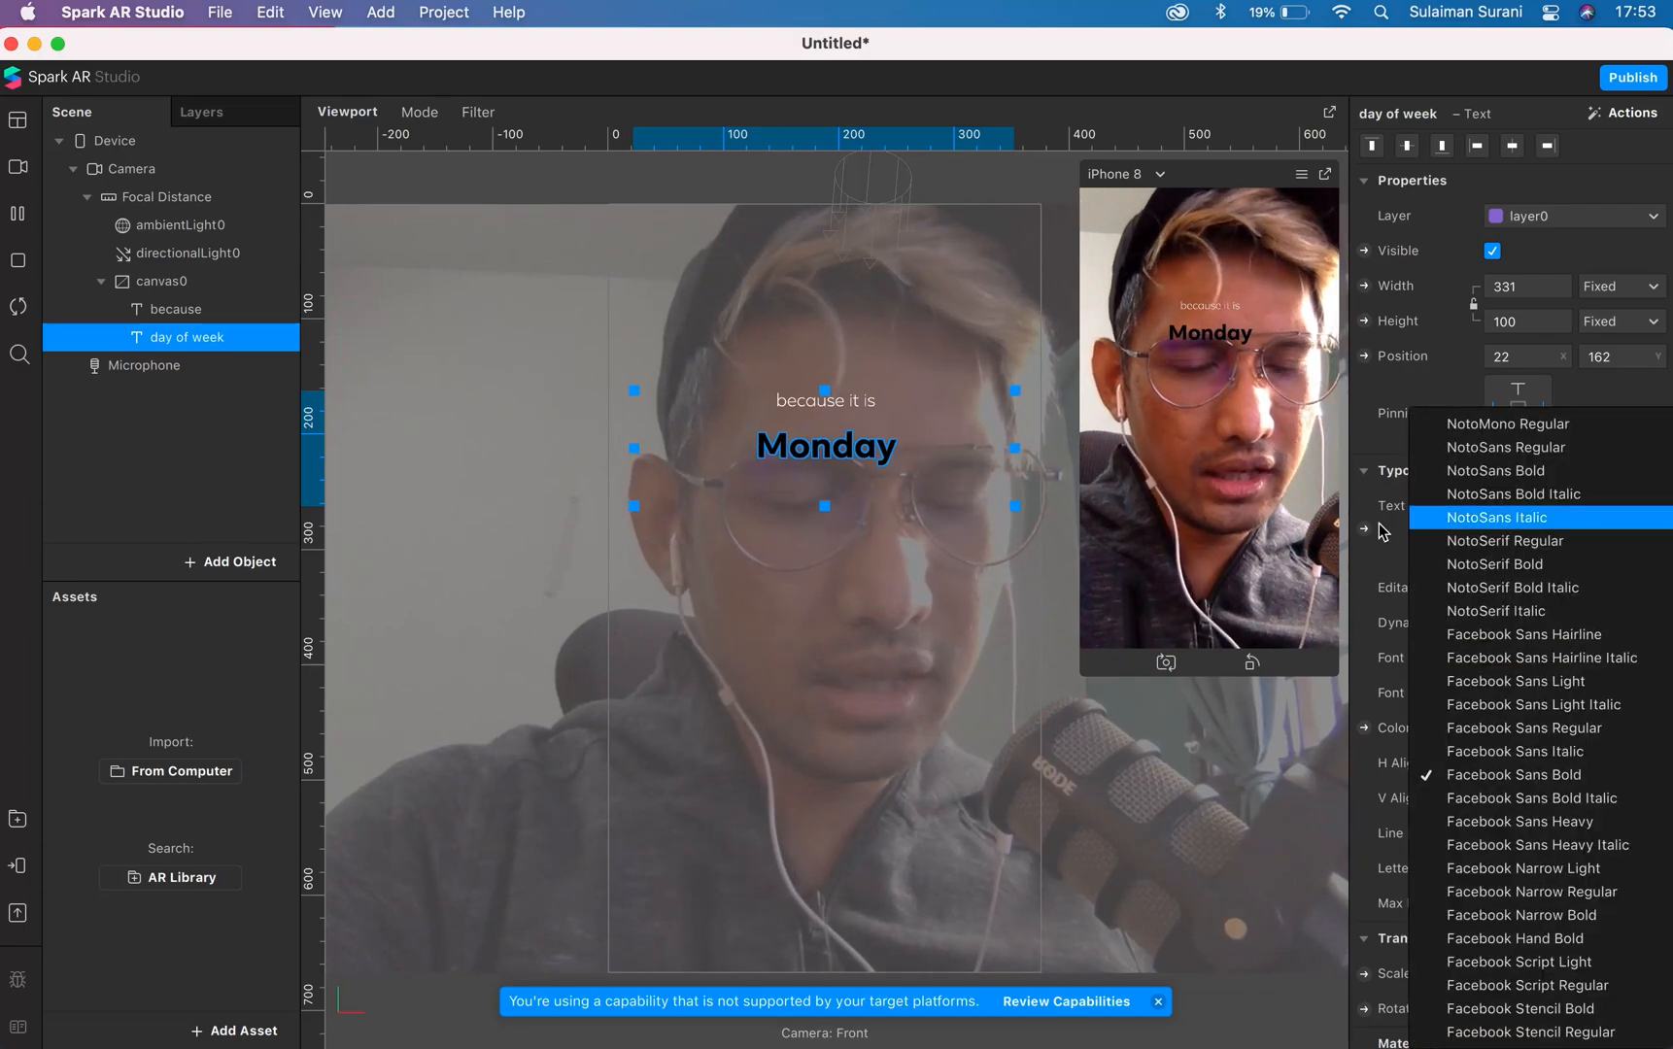
{"action": "left_click", "coordinate": [1359, 549]}
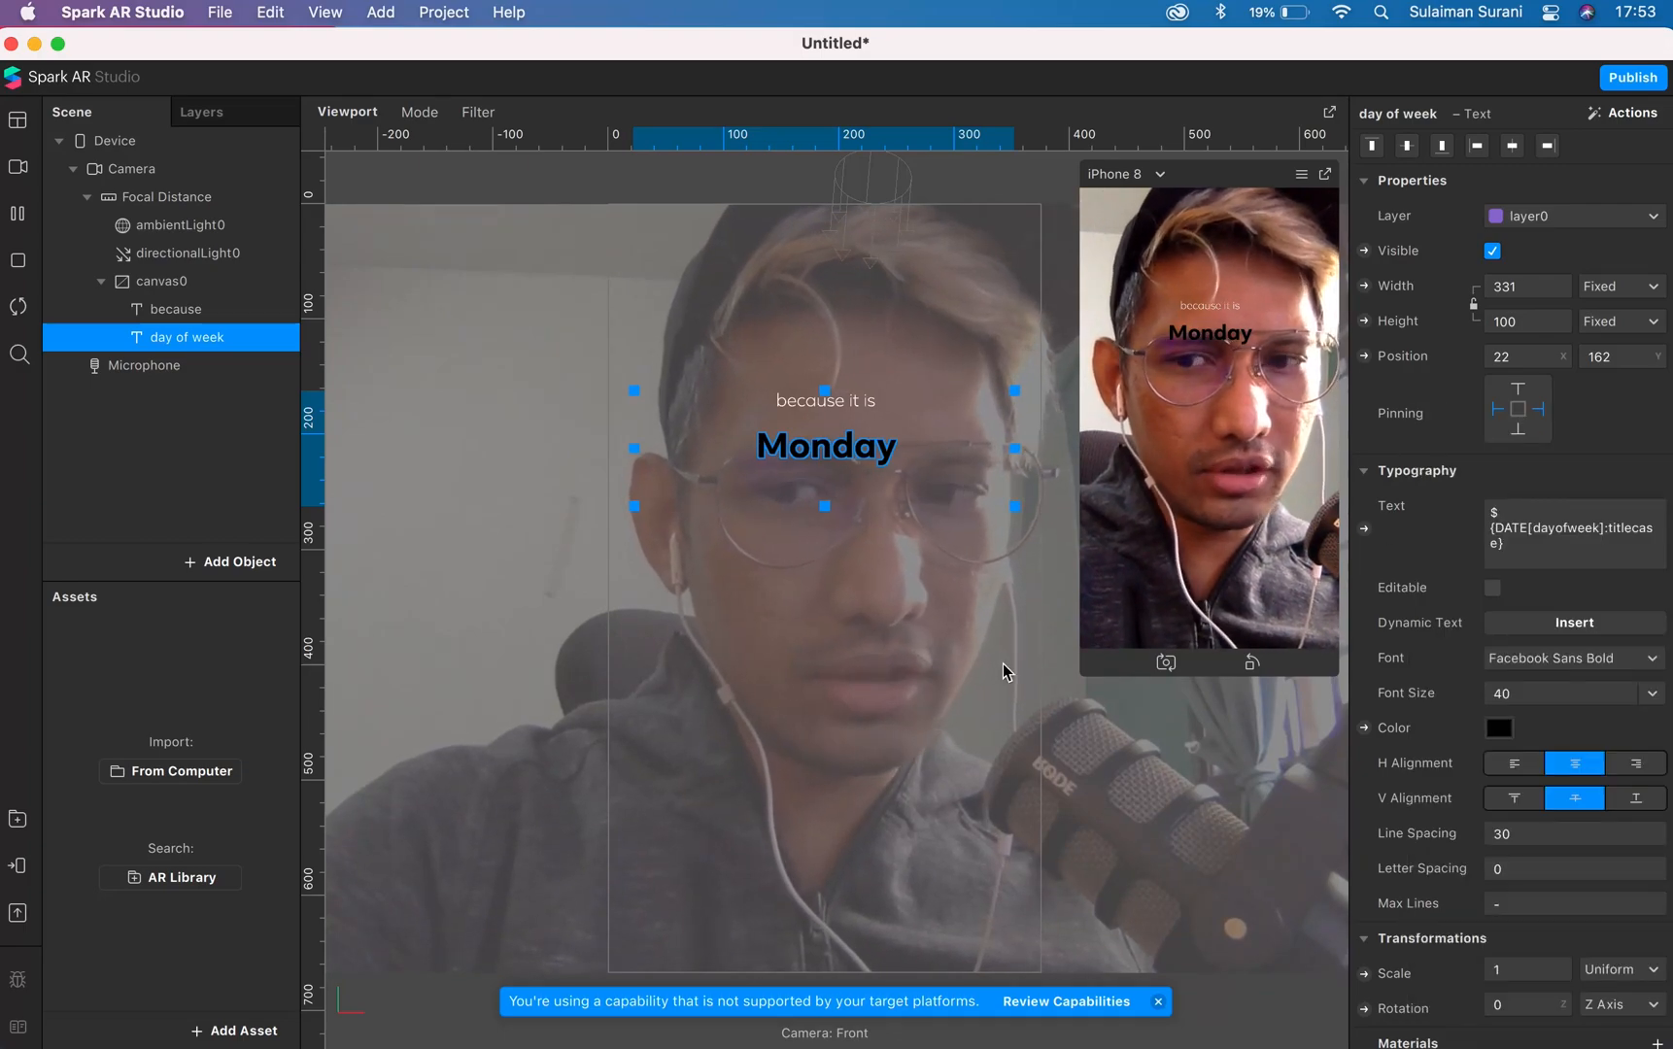
{"action": "left_click", "coordinate": [242, 1032]}
{"action": "mouse_move", "coordinate": [333, 709]}
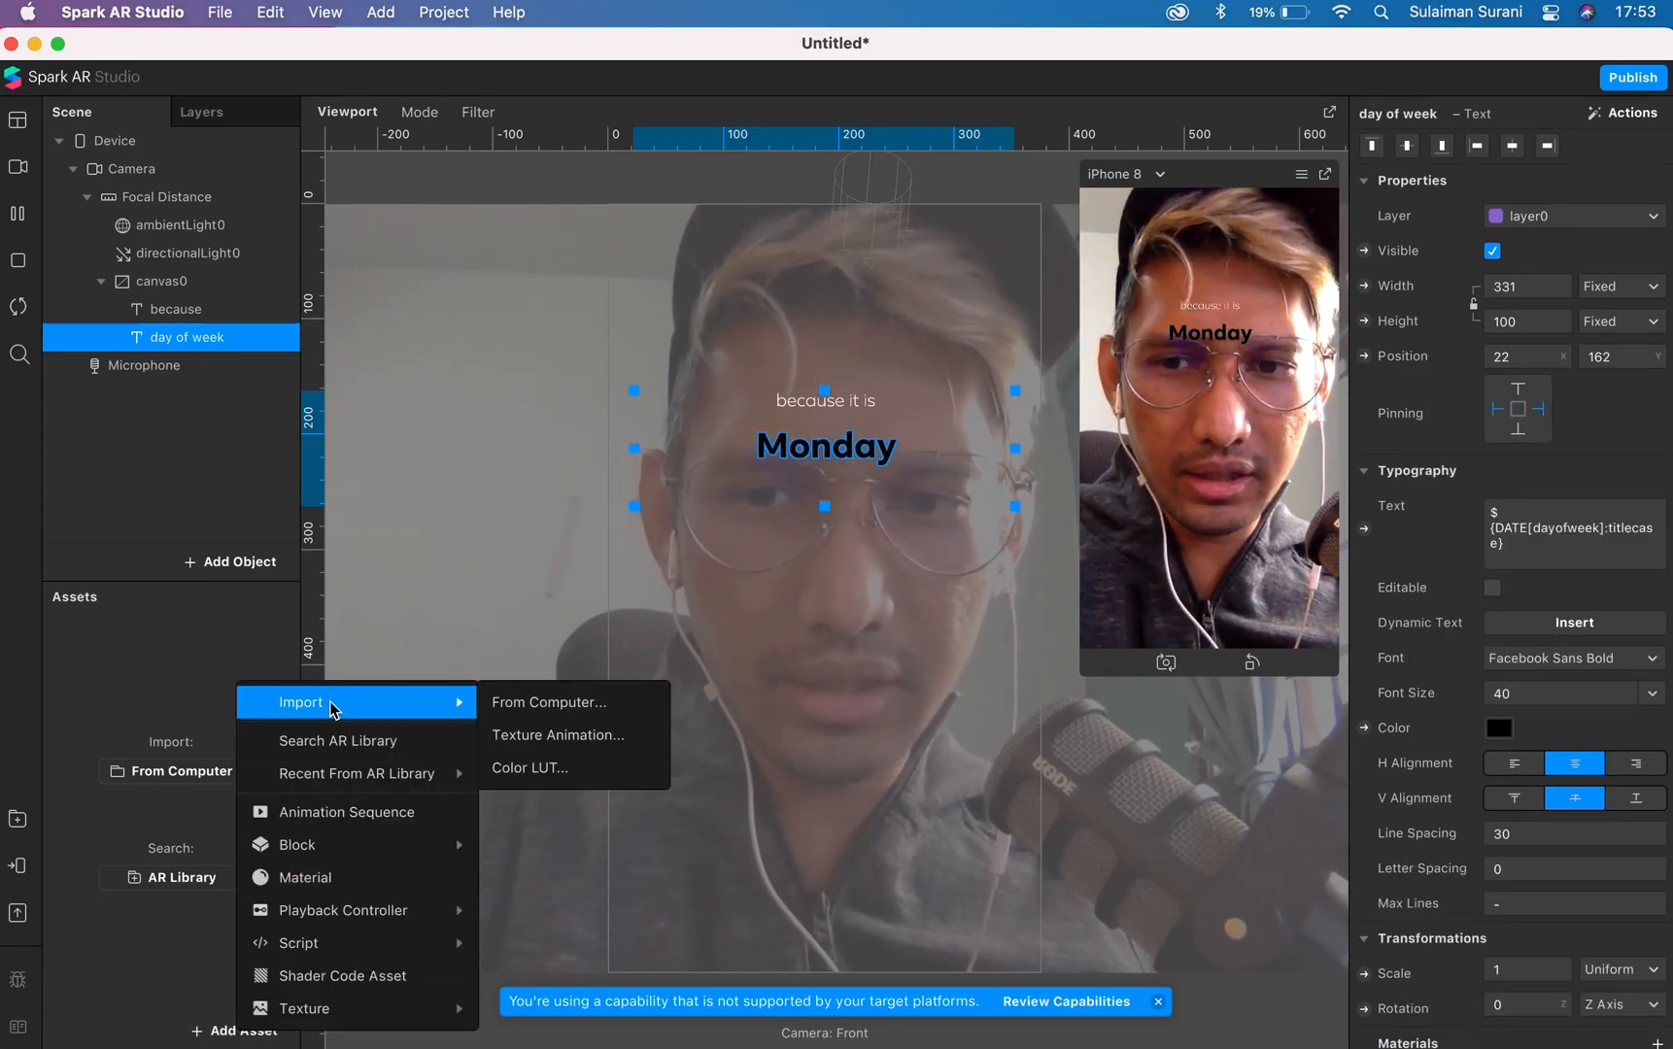
{"action": "left_click", "coordinate": [586, 709]}
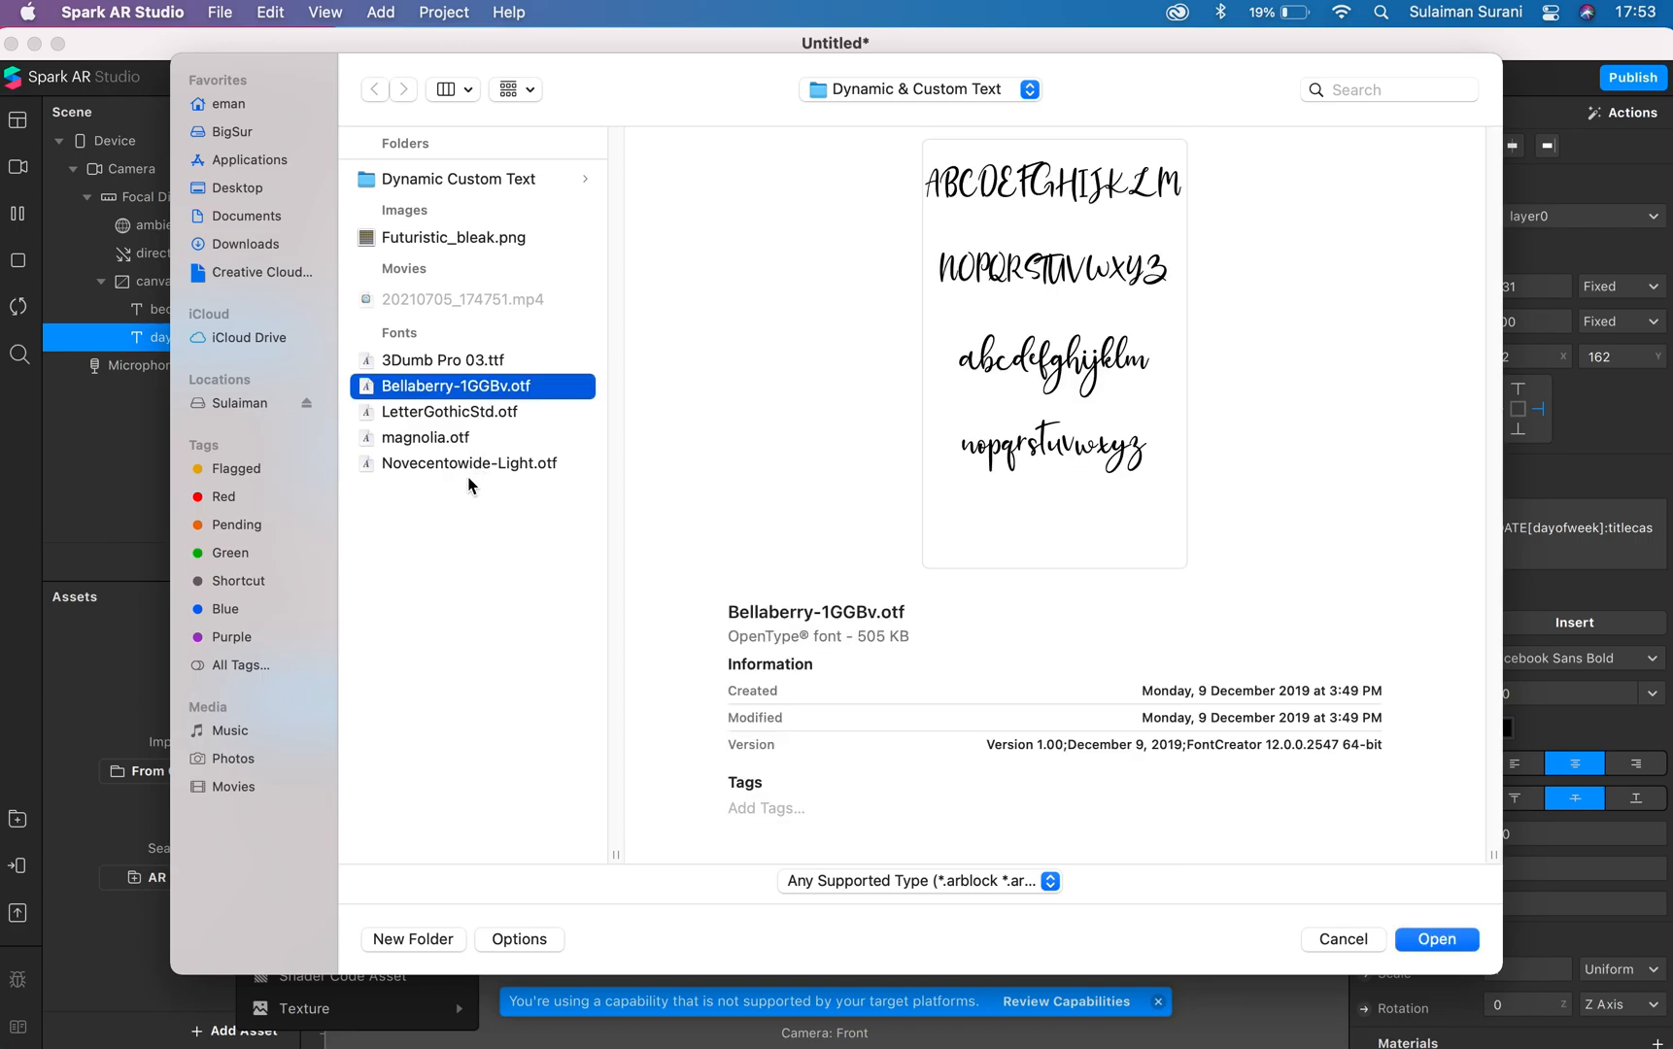
{"action": "left_click", "coordinate": [443, 465]}
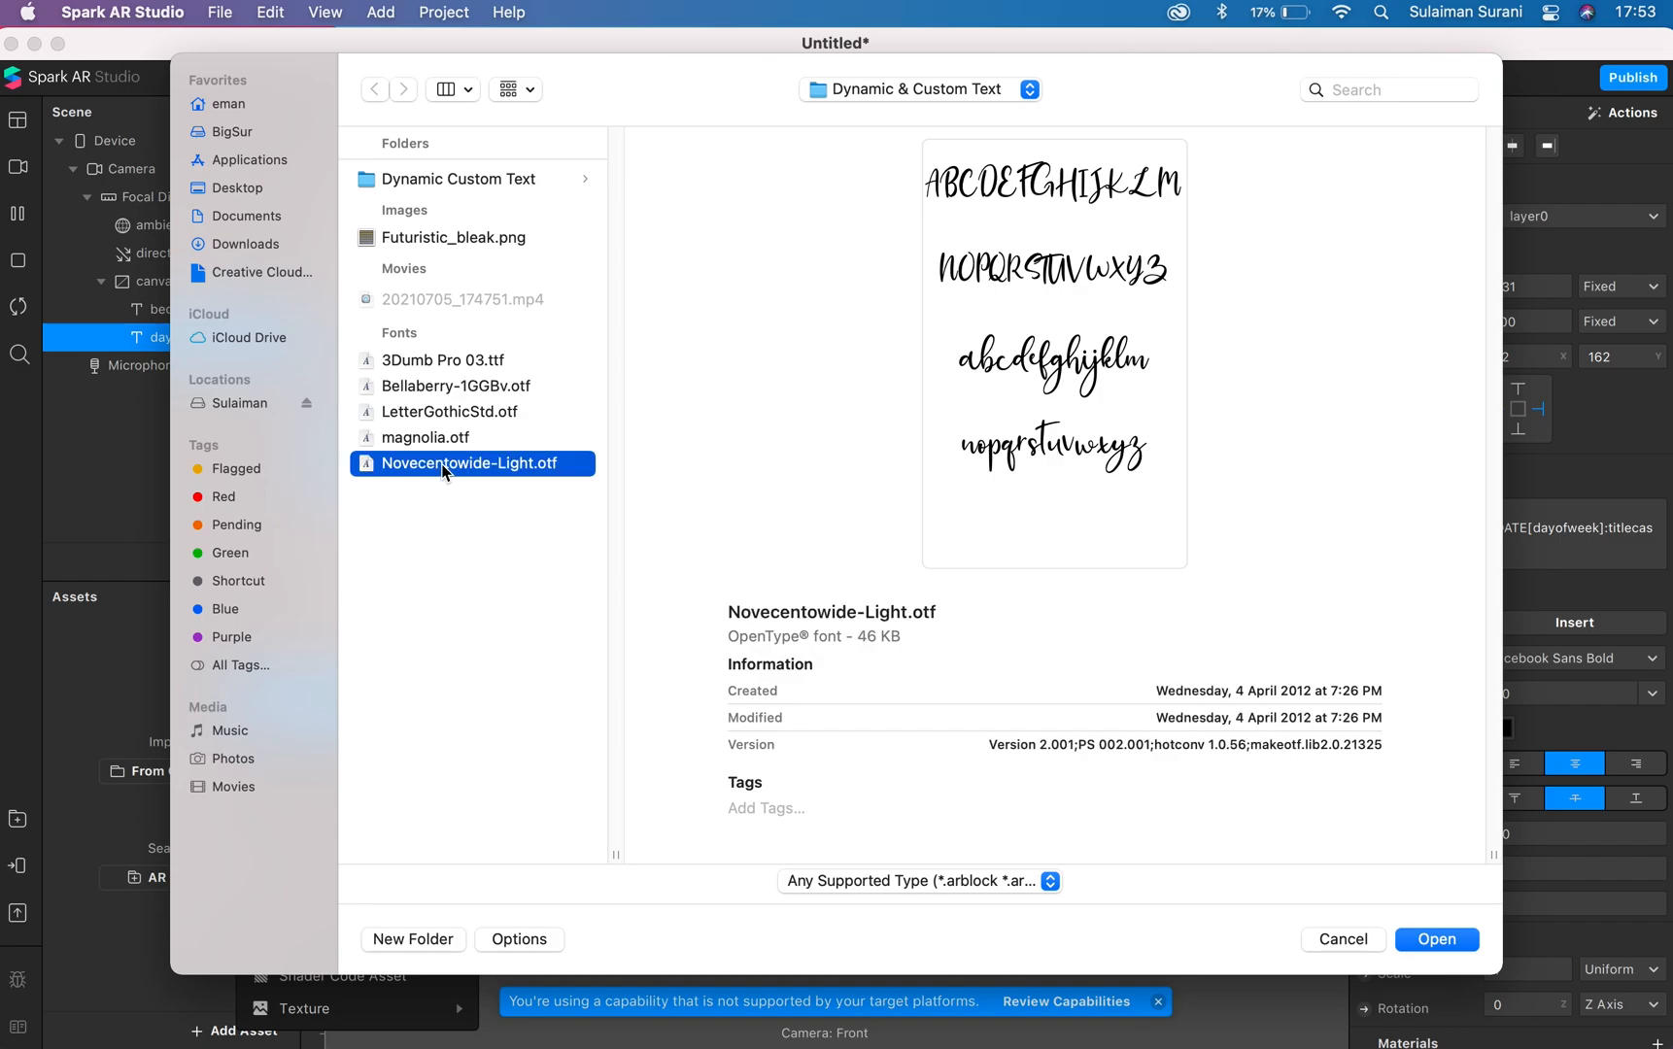
{"action": "left_click", "coordinate": [448, 388]}
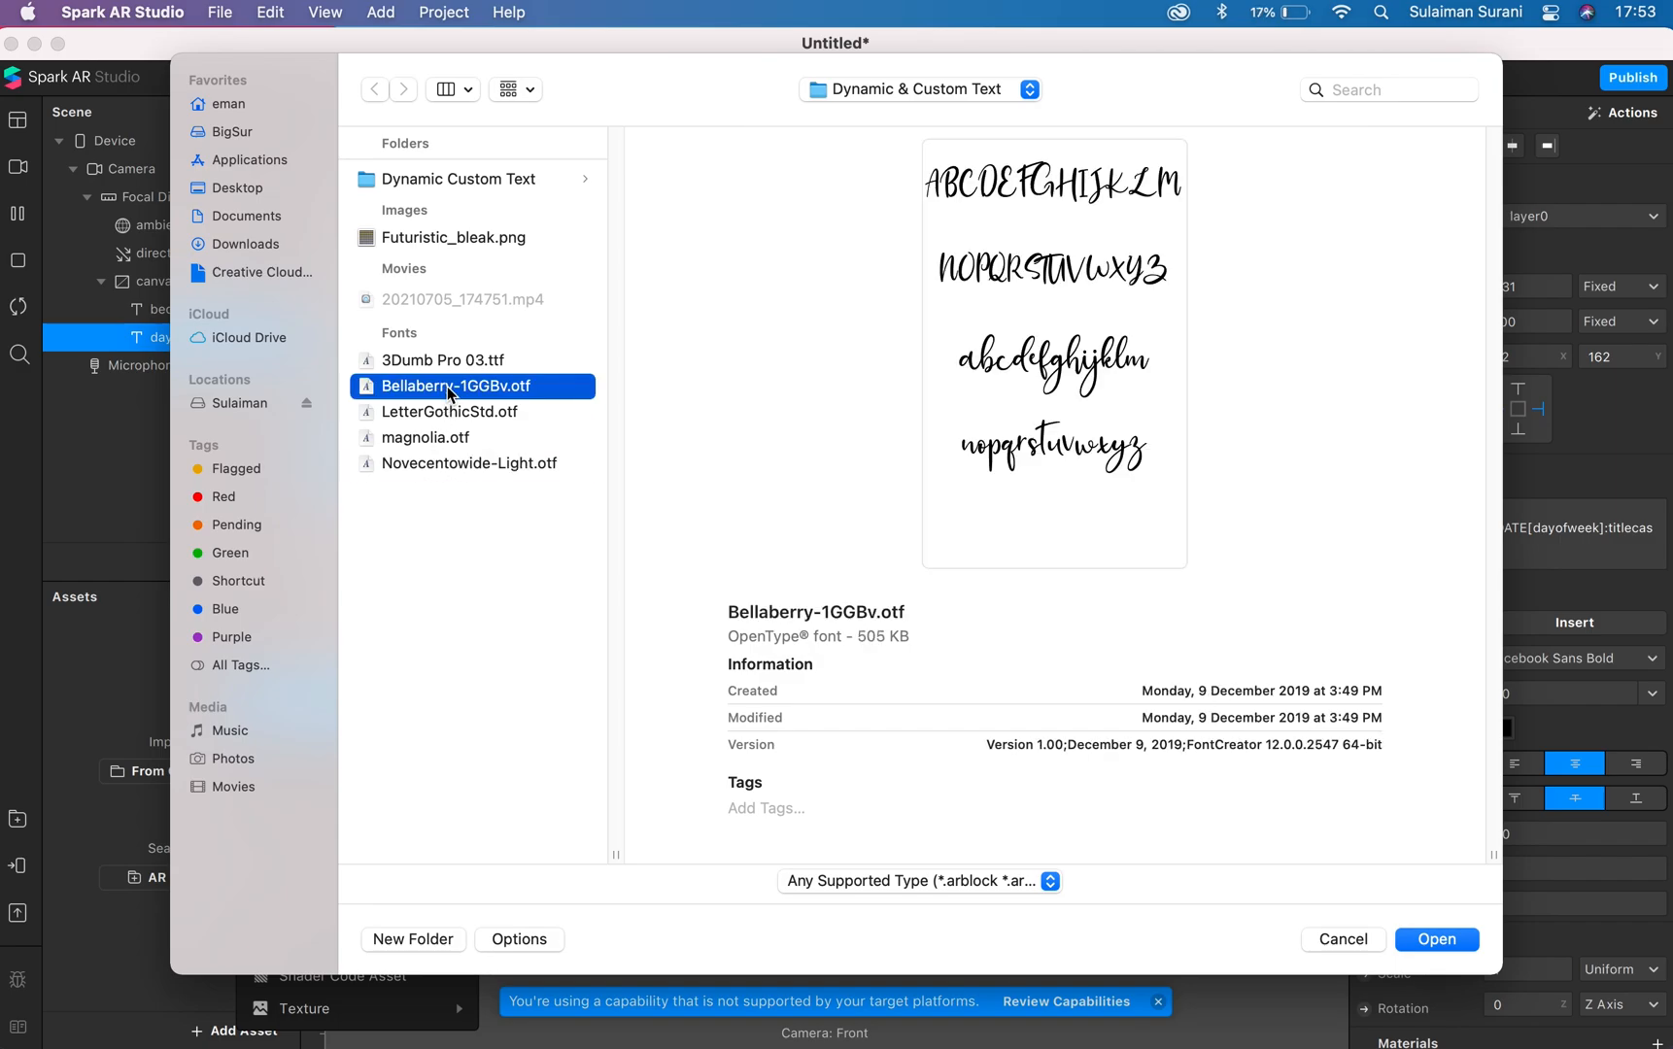
{"action": "left_click", "coordinate": [450, 468], "text": "super"}
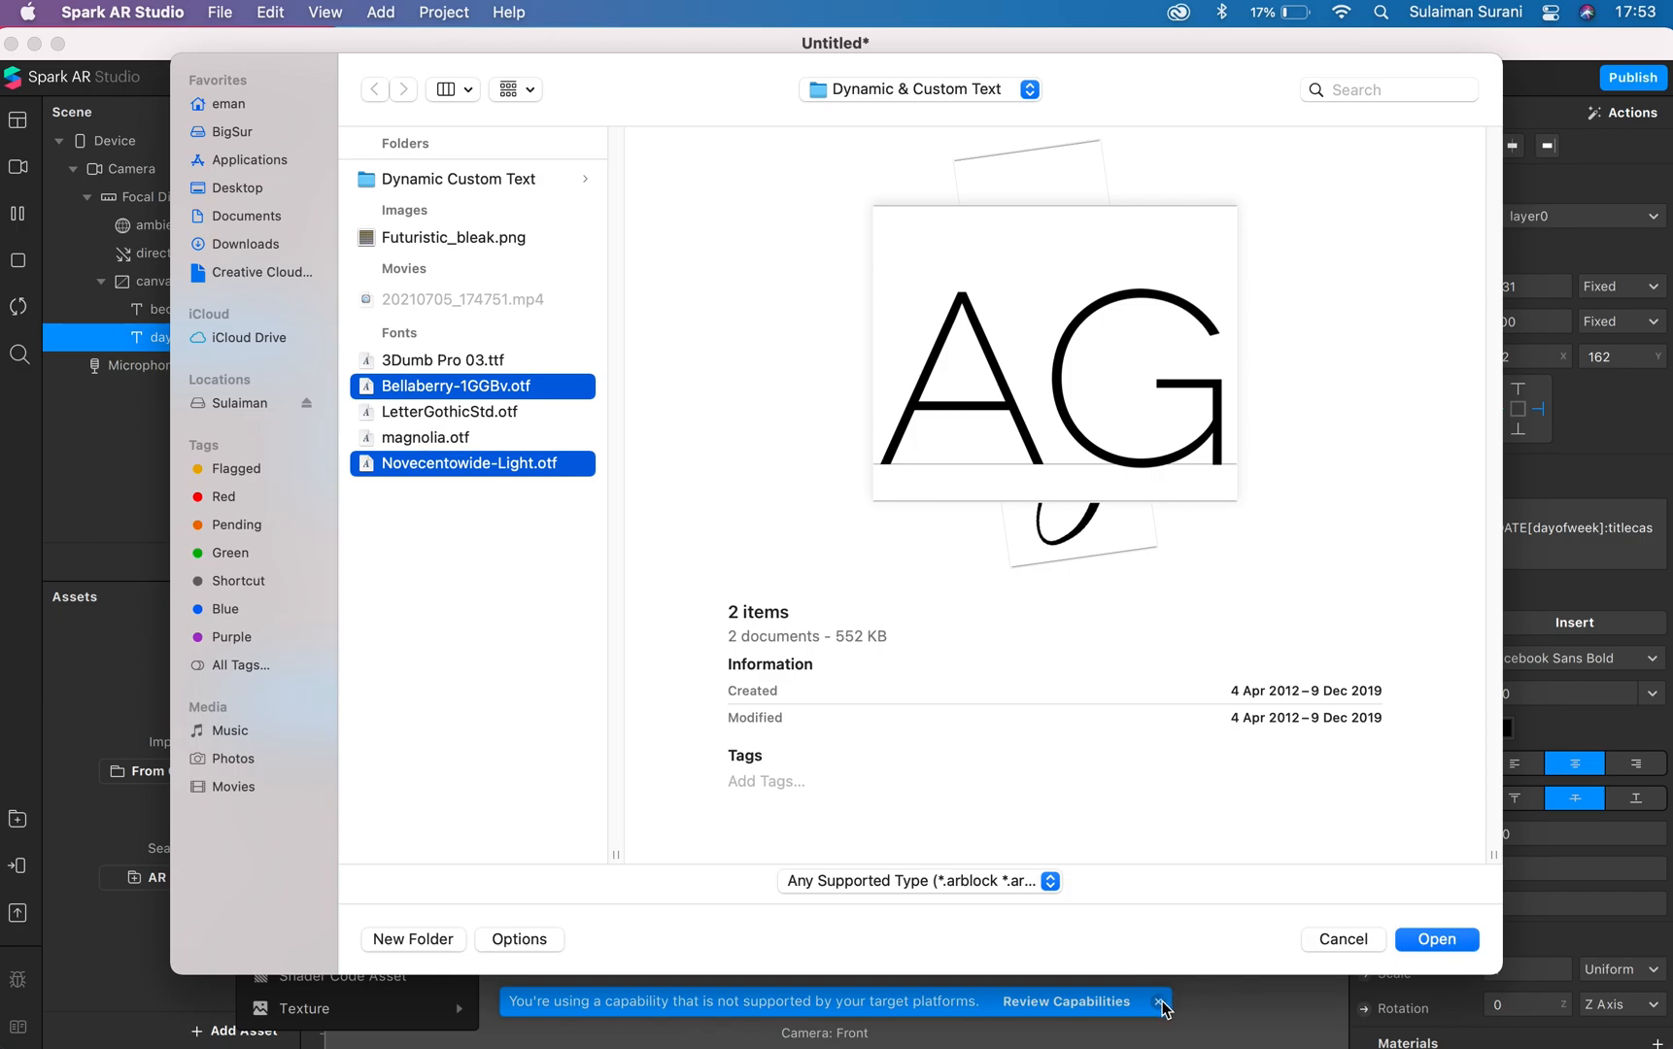
{"action": "left_click", "coordinate": [1432, 937]}
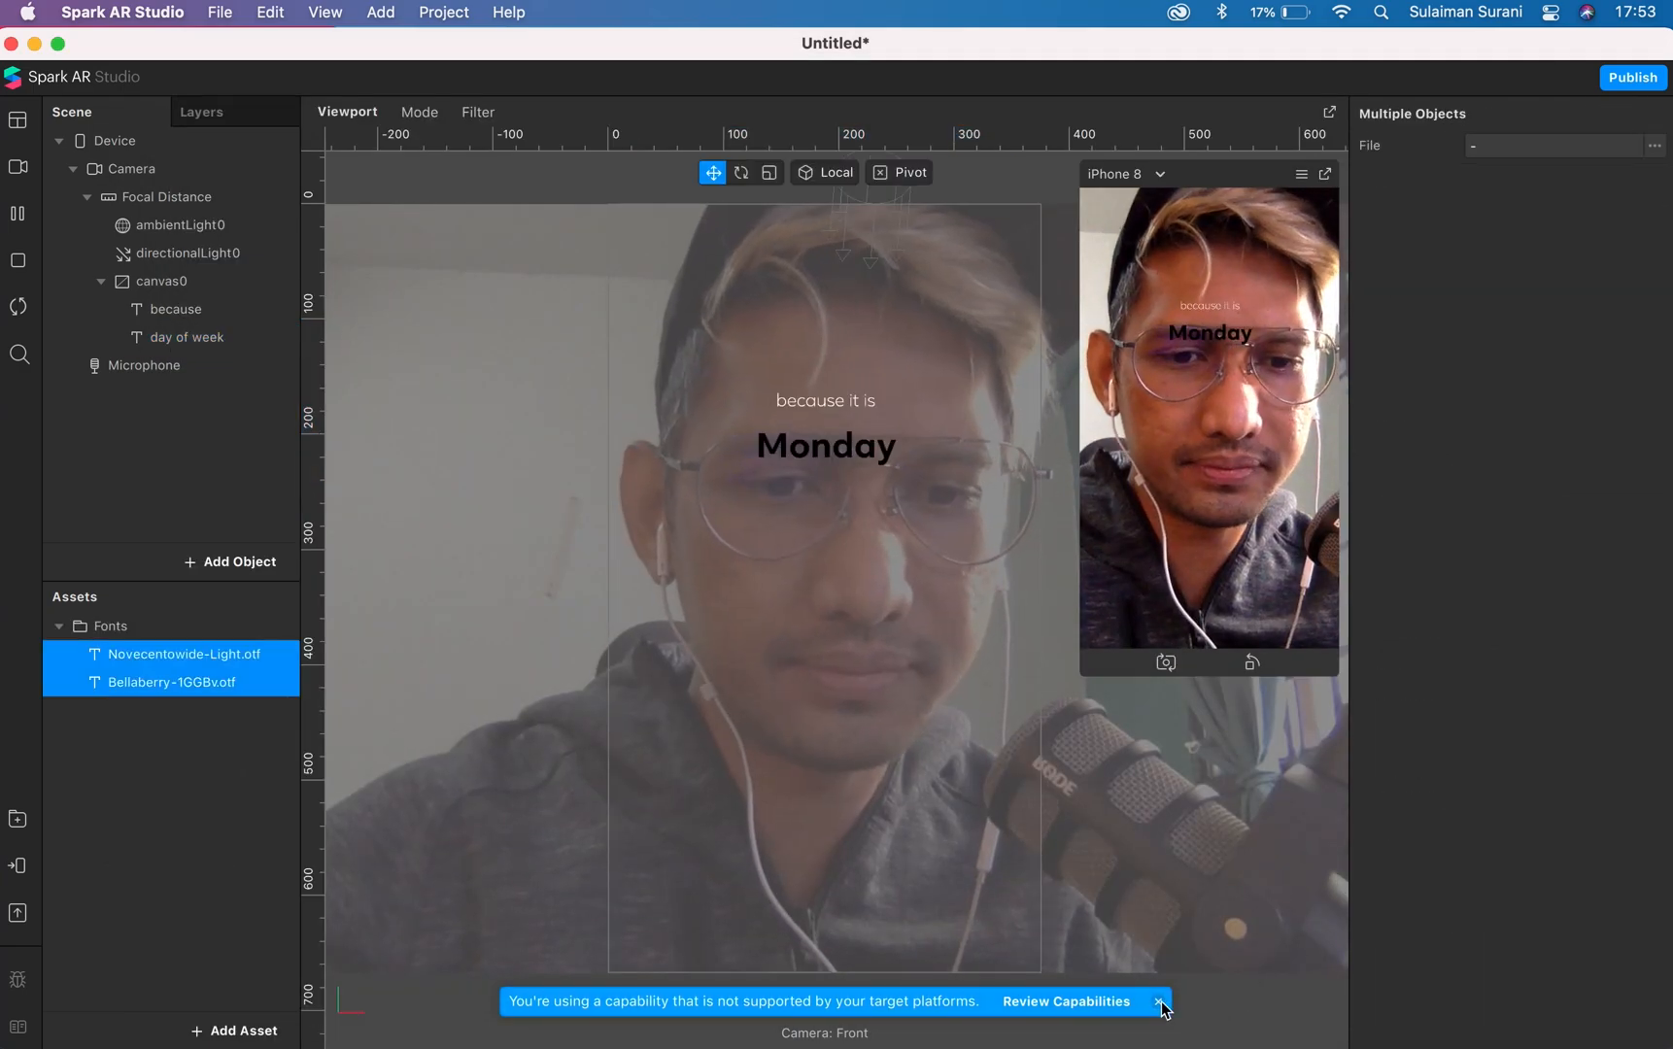
{"action": "left_click", "coordinate": [1158, 1002]}
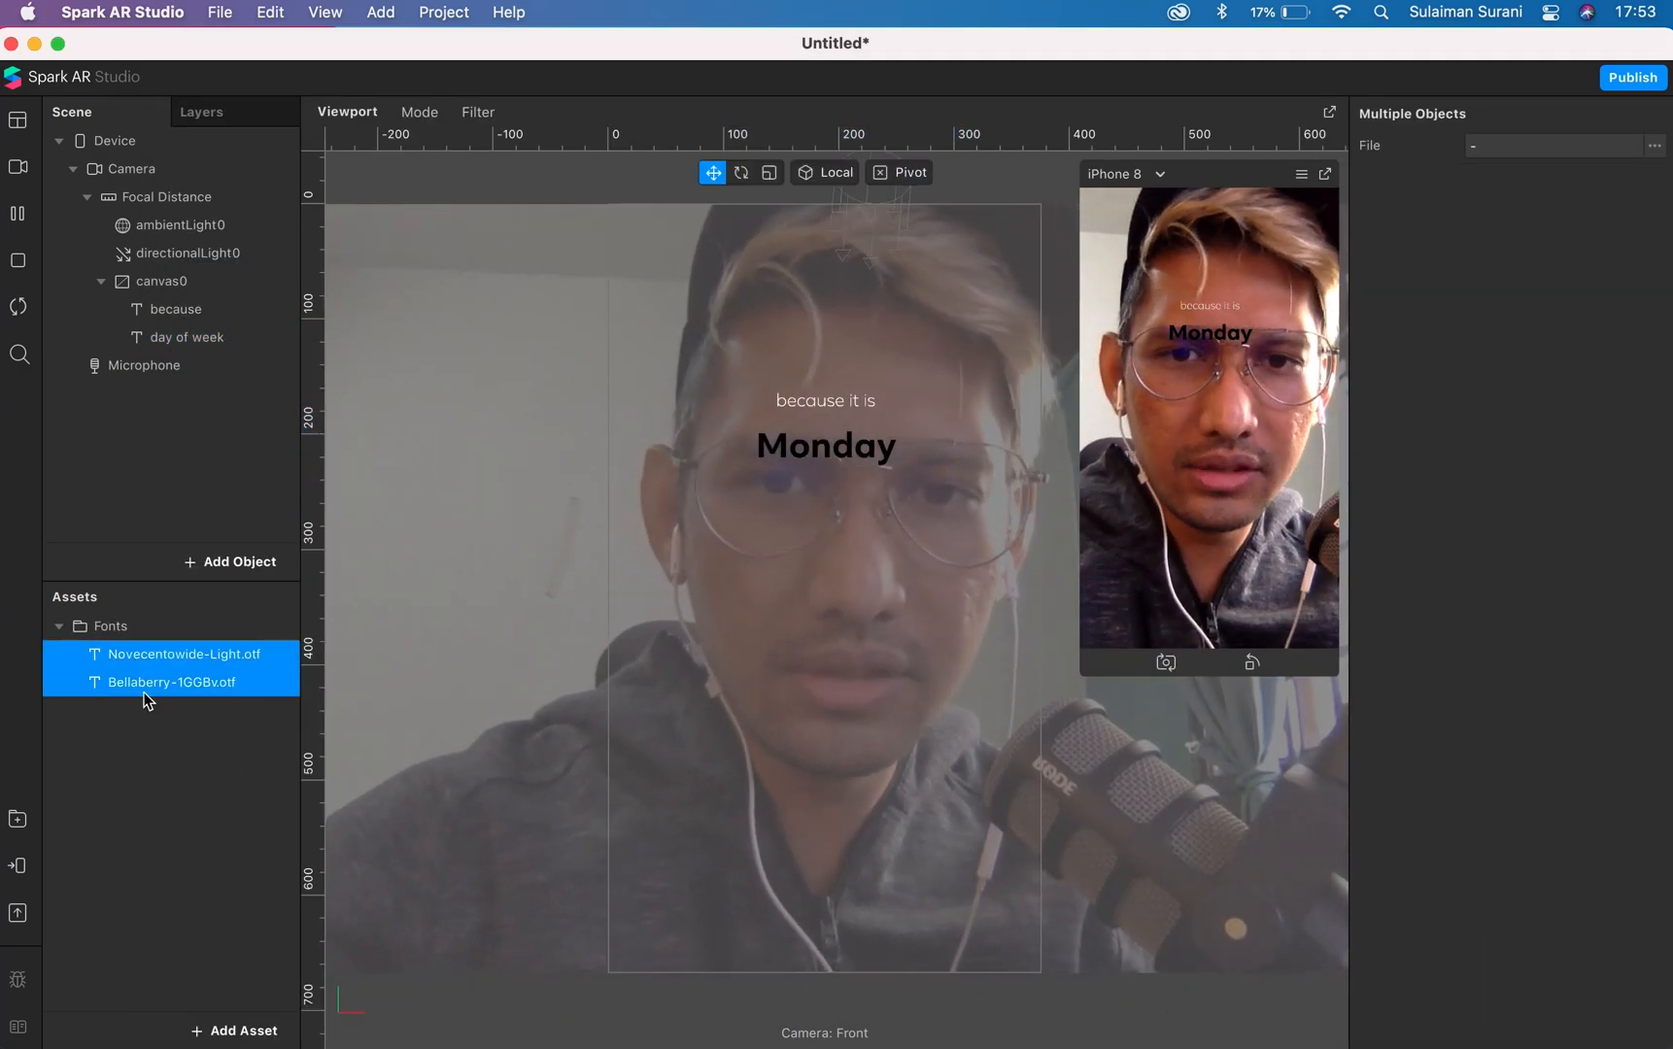
{"action": "left_click", "coordinate": [145, 718]}
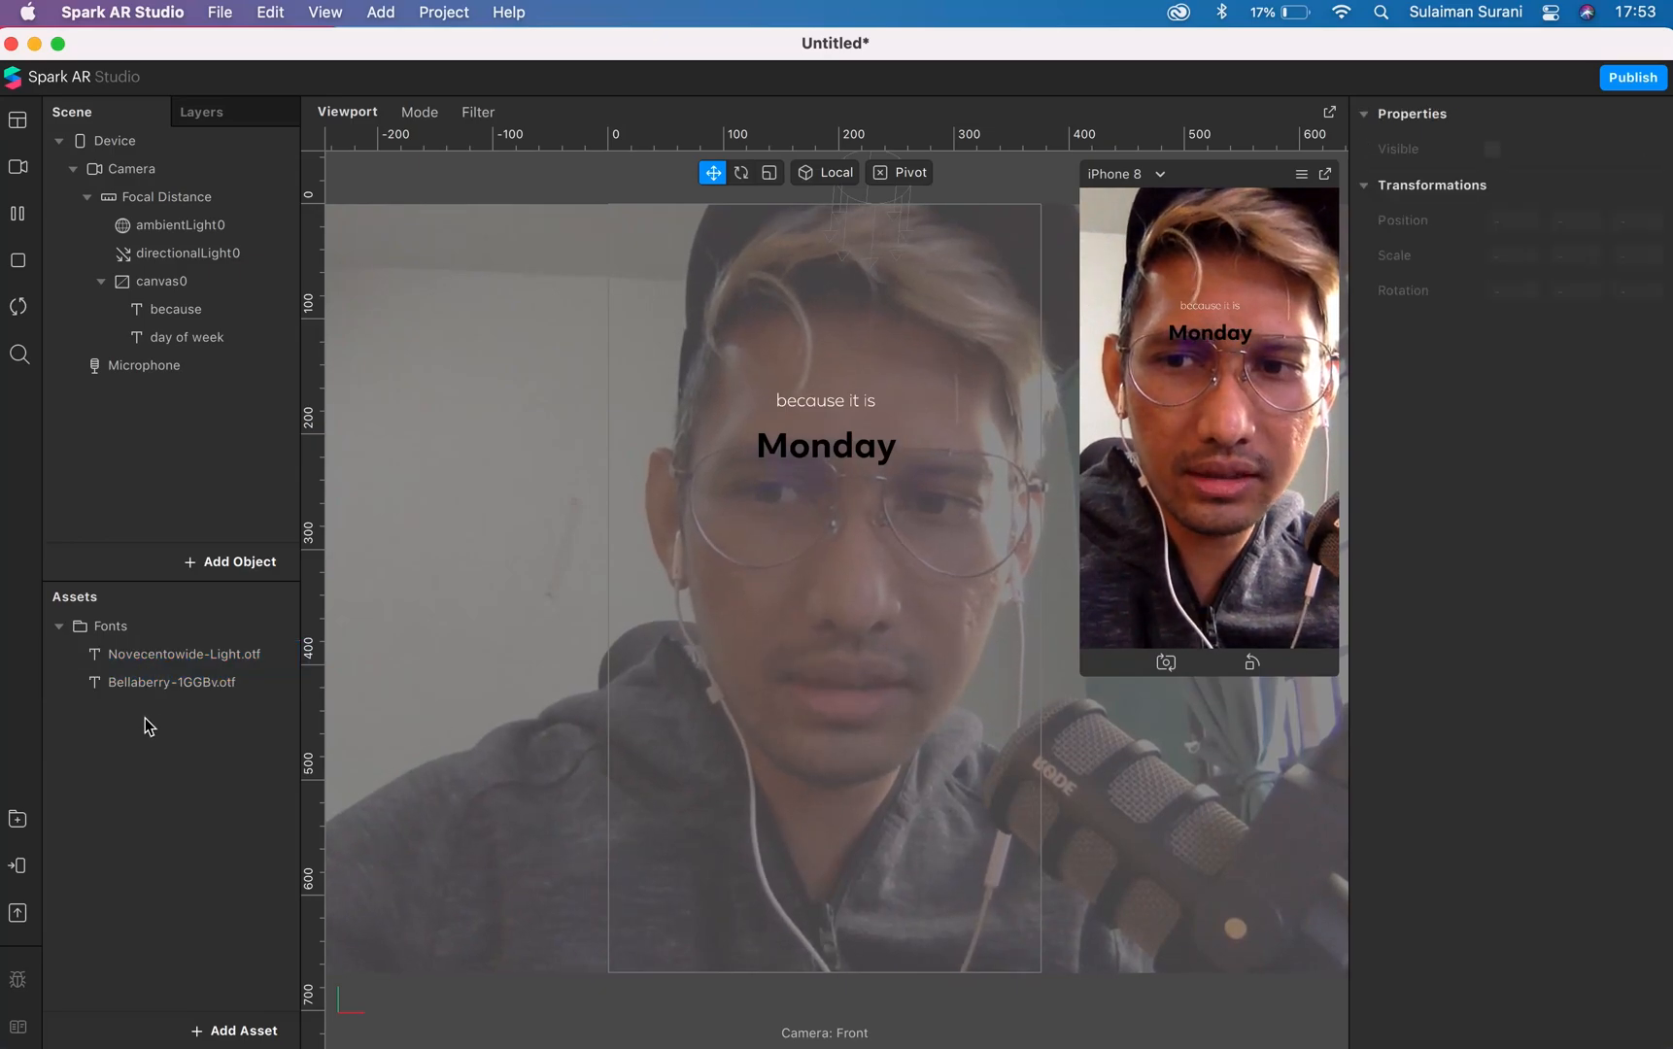
- Set the day text's font to Bellaberry-1GGBv.otf and its font size to 100
{"action": "left_click", "coordinate": [821, 452]}
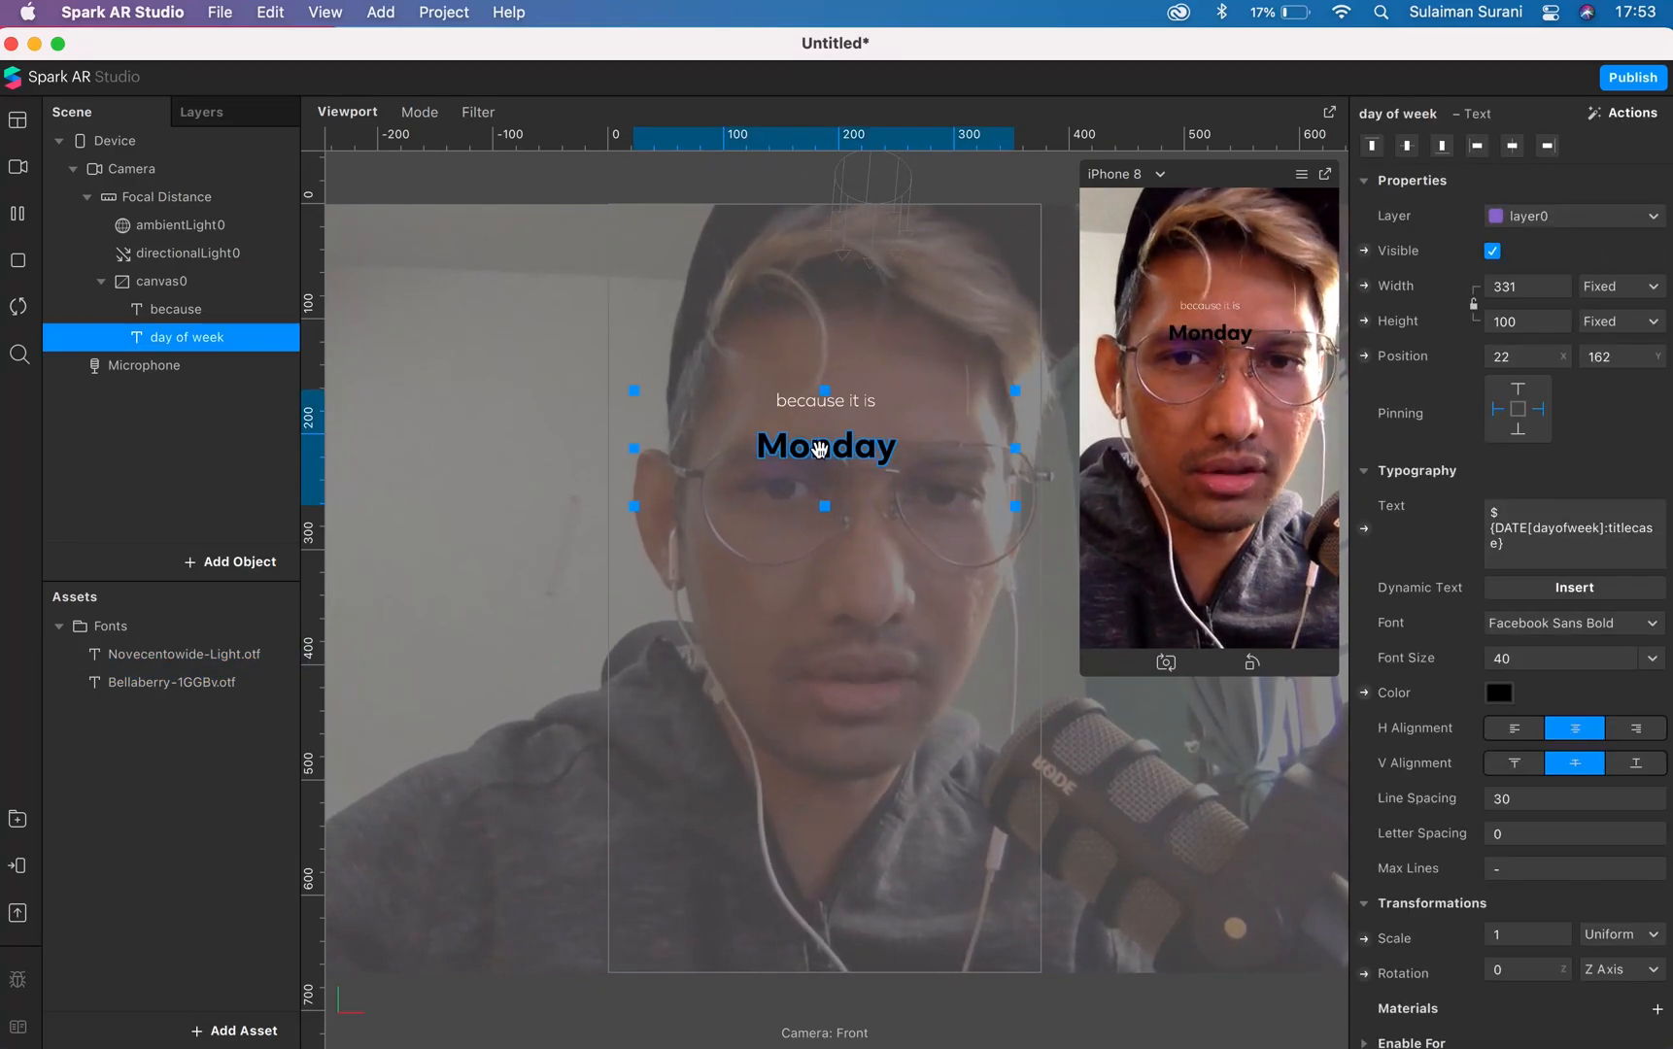
{"action": "left_click", "coordinate": [1565, 633]}
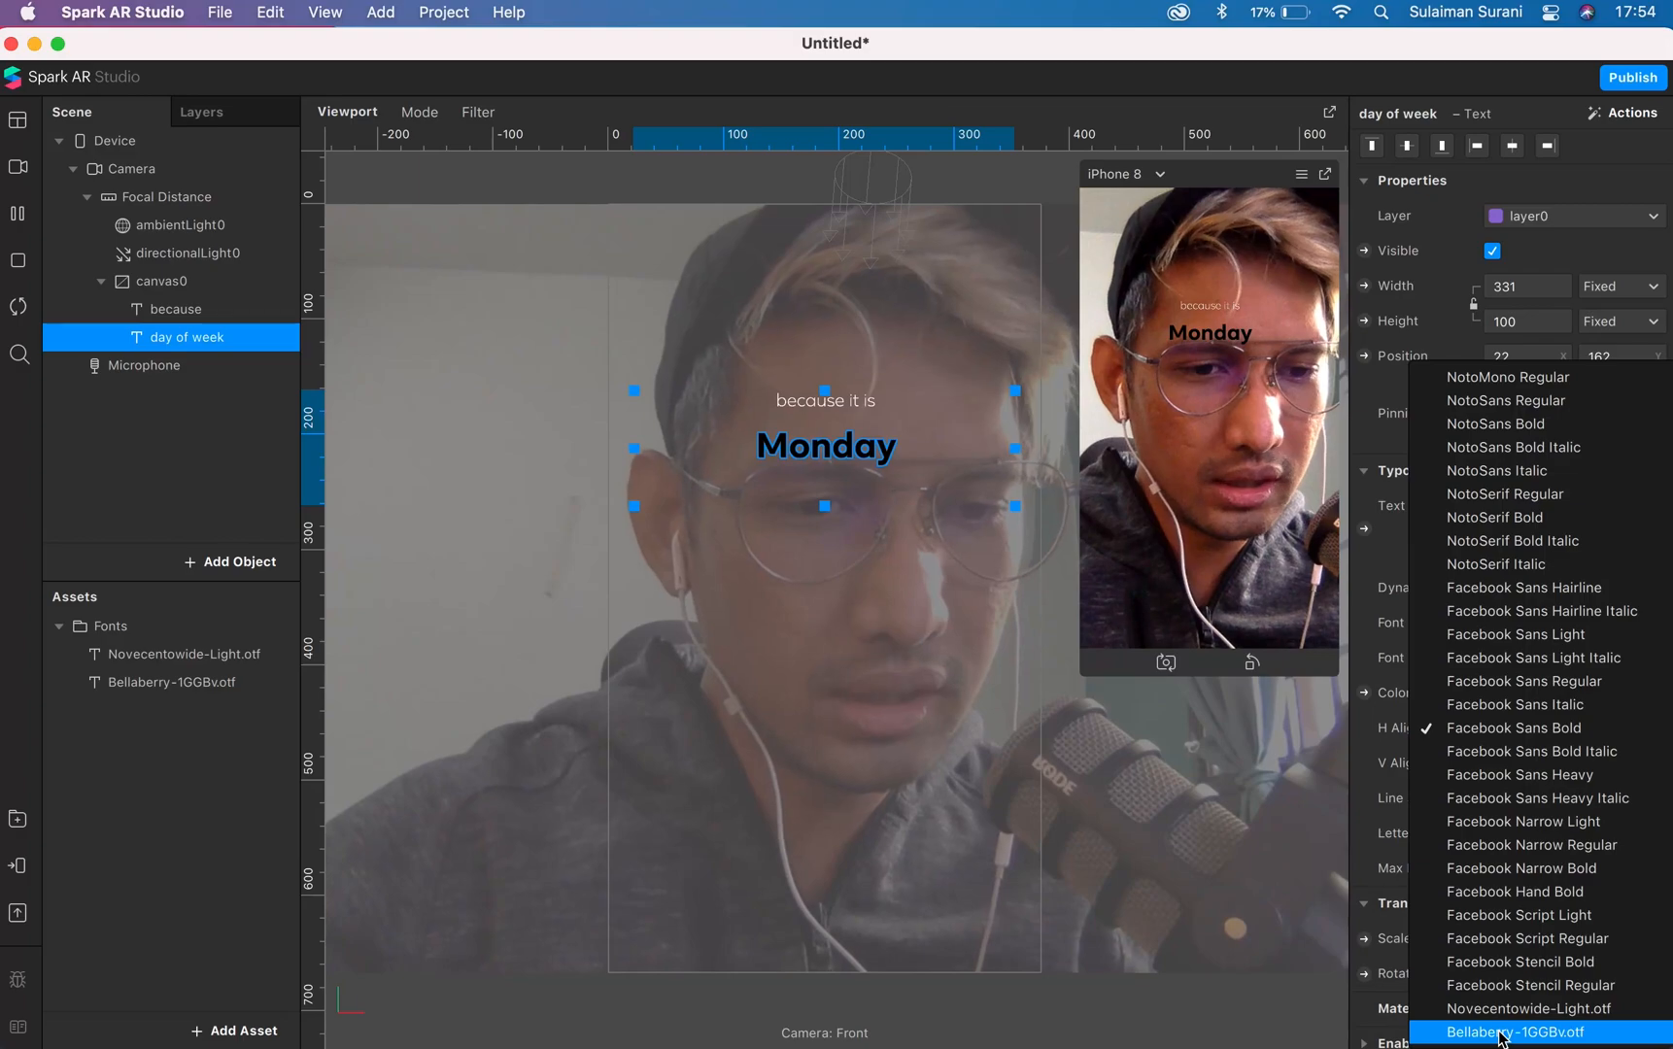
{"action": "left_click", "coordinate": [1503, 1034]}
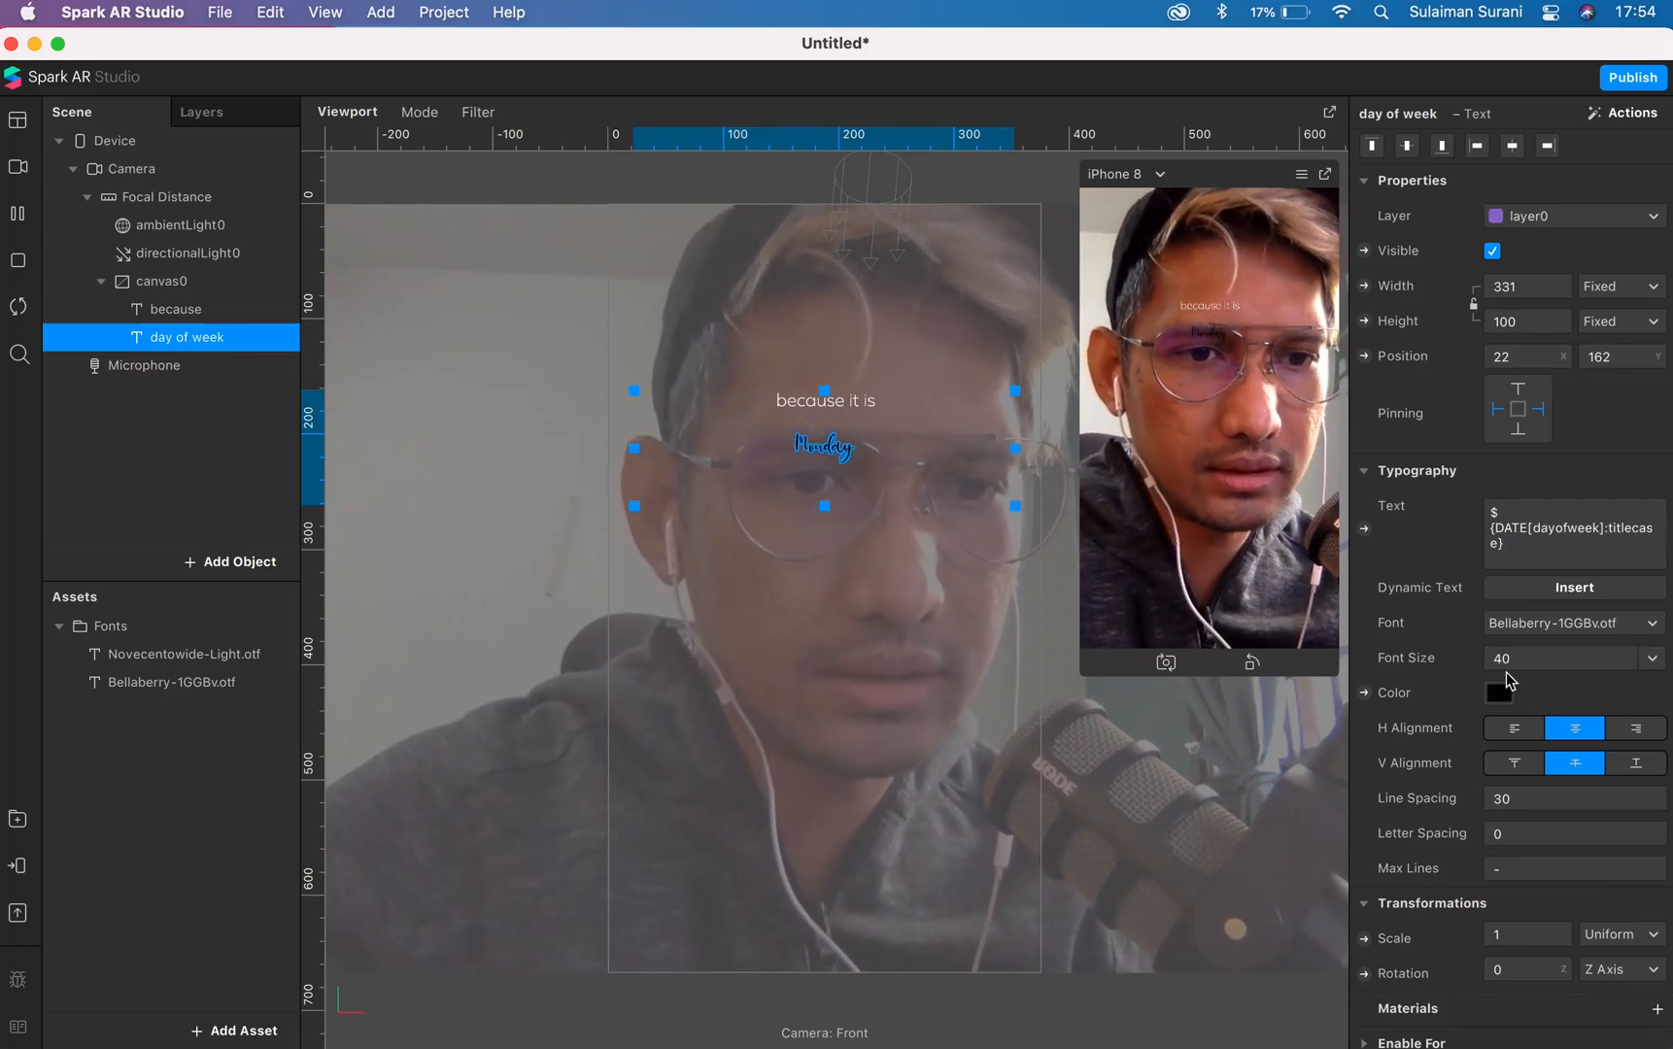
{"action": "left_click", "coordinate": [1535, 658]}
{"action": "type", "text": "100"}
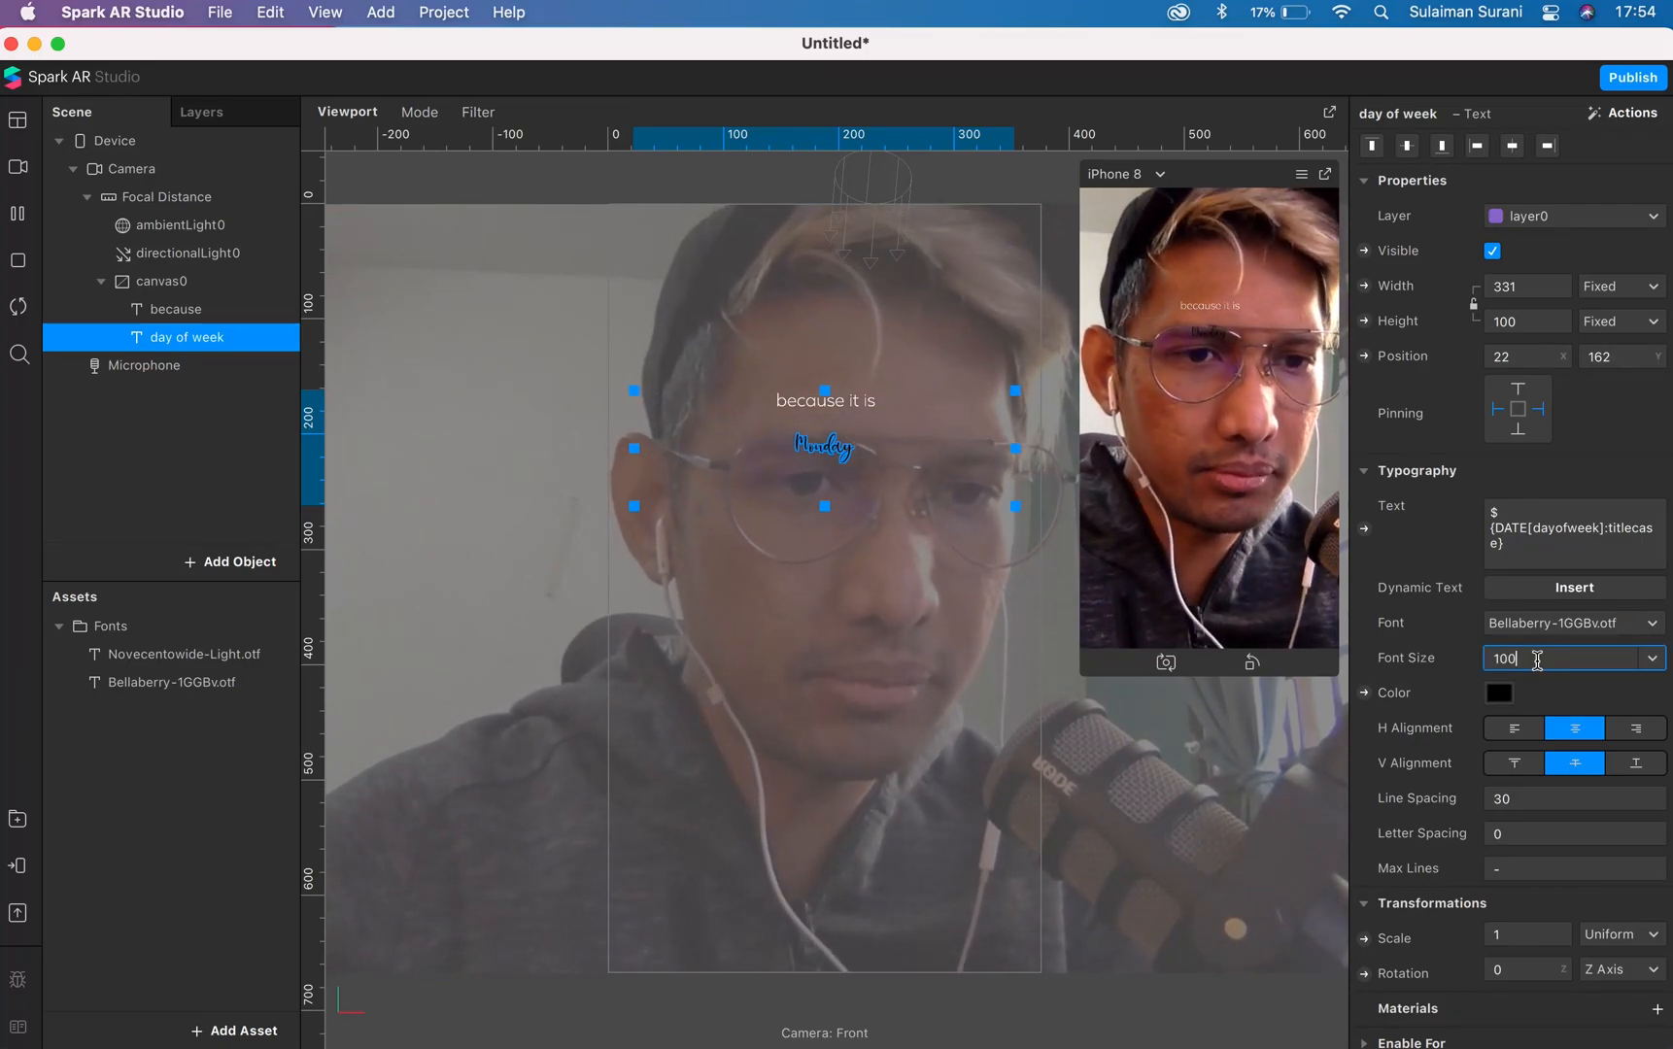
{"action": "key", "text": "Return"}
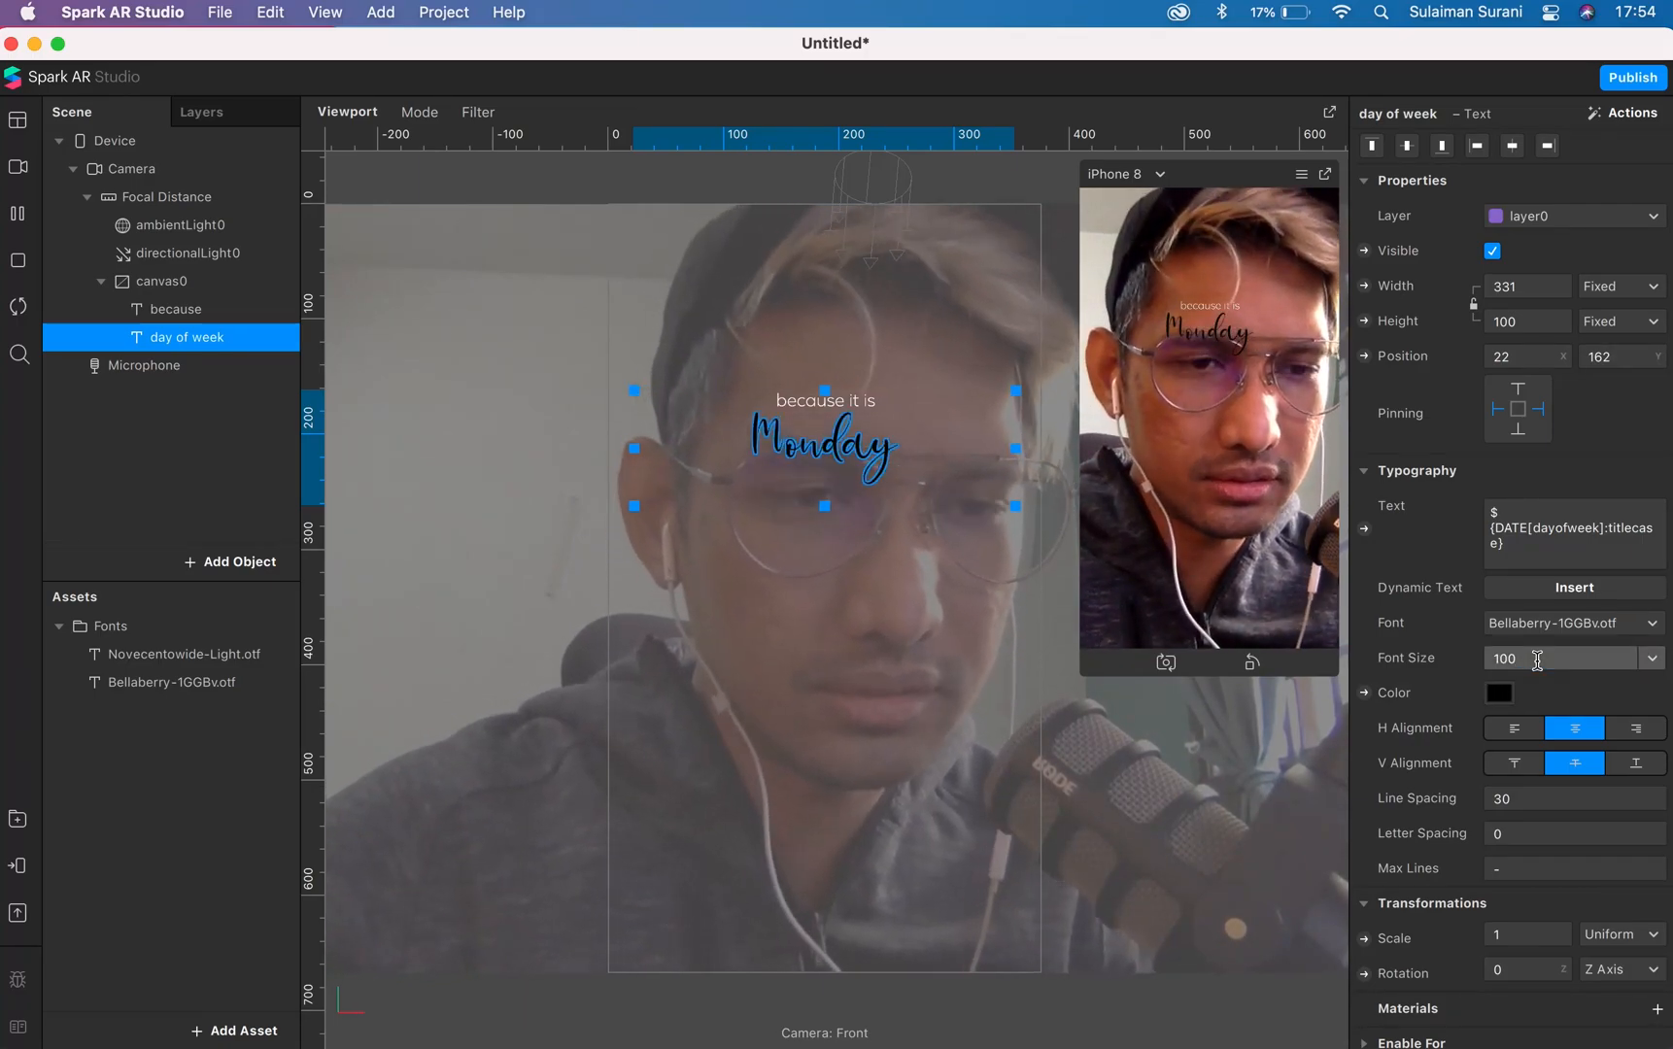
- Color the day text white and move it slightly down to Y 170
{"action": "left_click", "coordinate": [1504, 699]}
{"action": "left_click_drag", "start_coordinate": [500, 593], "coordinate": [432, 593]}
{"action": "left_click", "coordinate": [615, 686]}
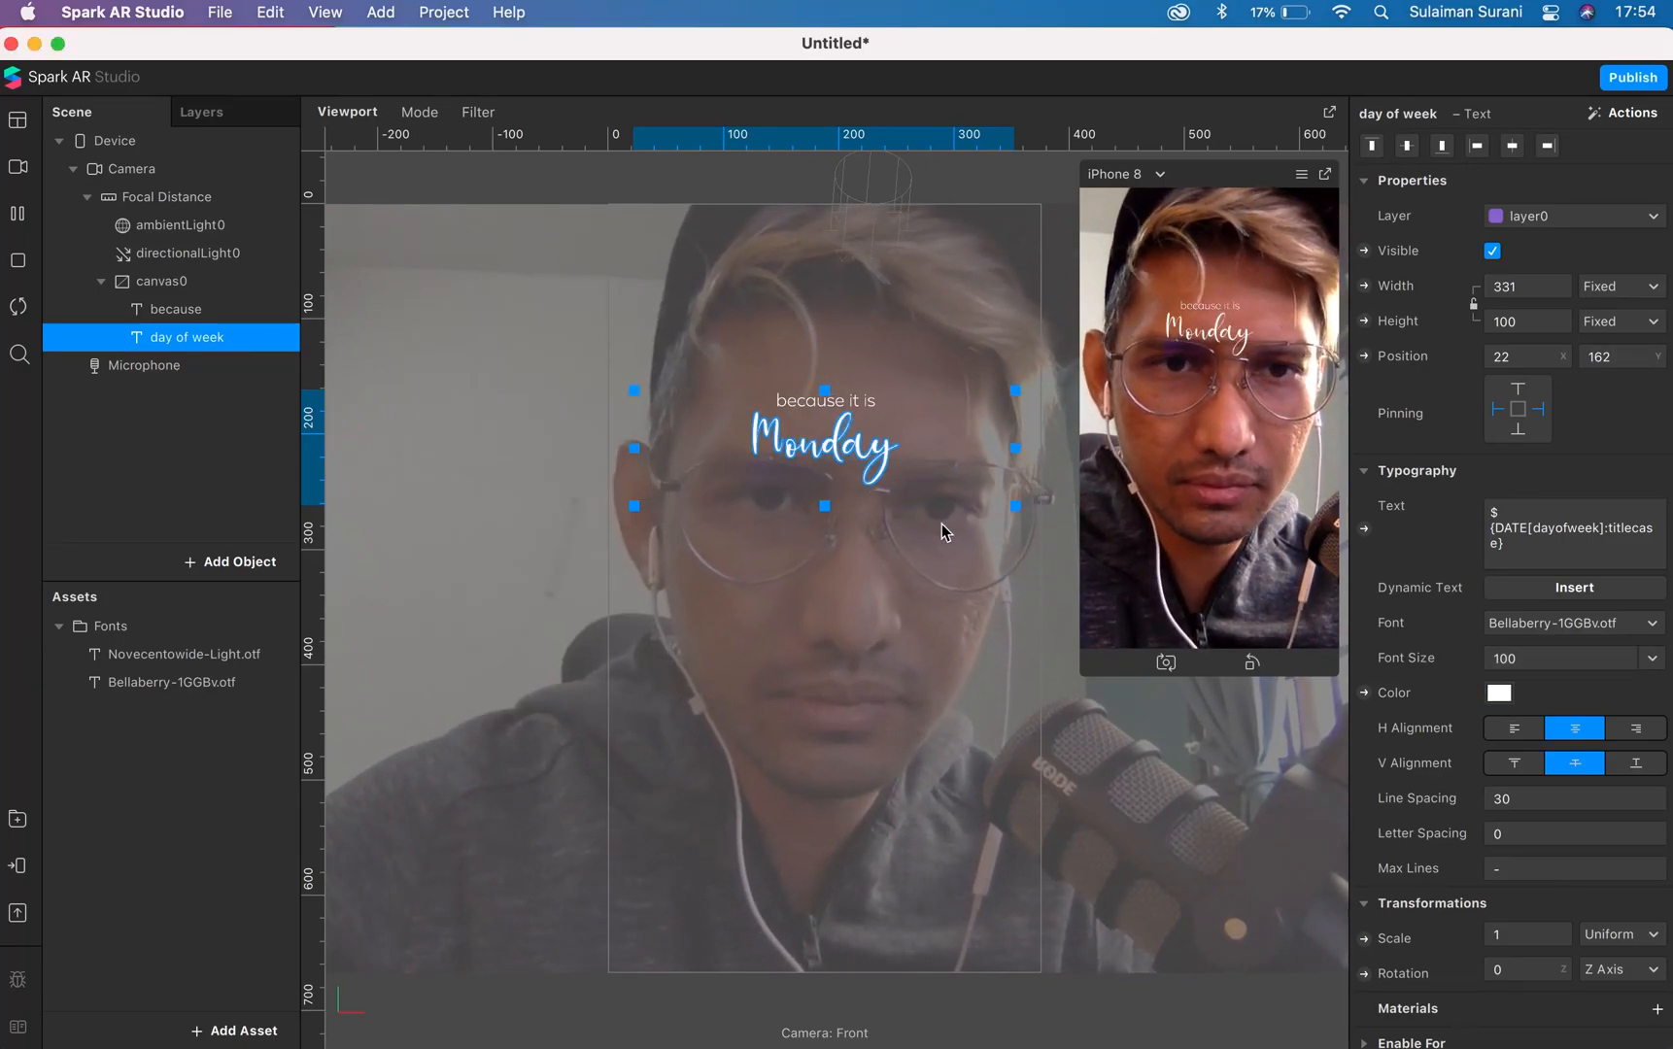
{"action": "left_click_drag", "start_coordinate": [842, 454], "coordinate": [838, 466]}
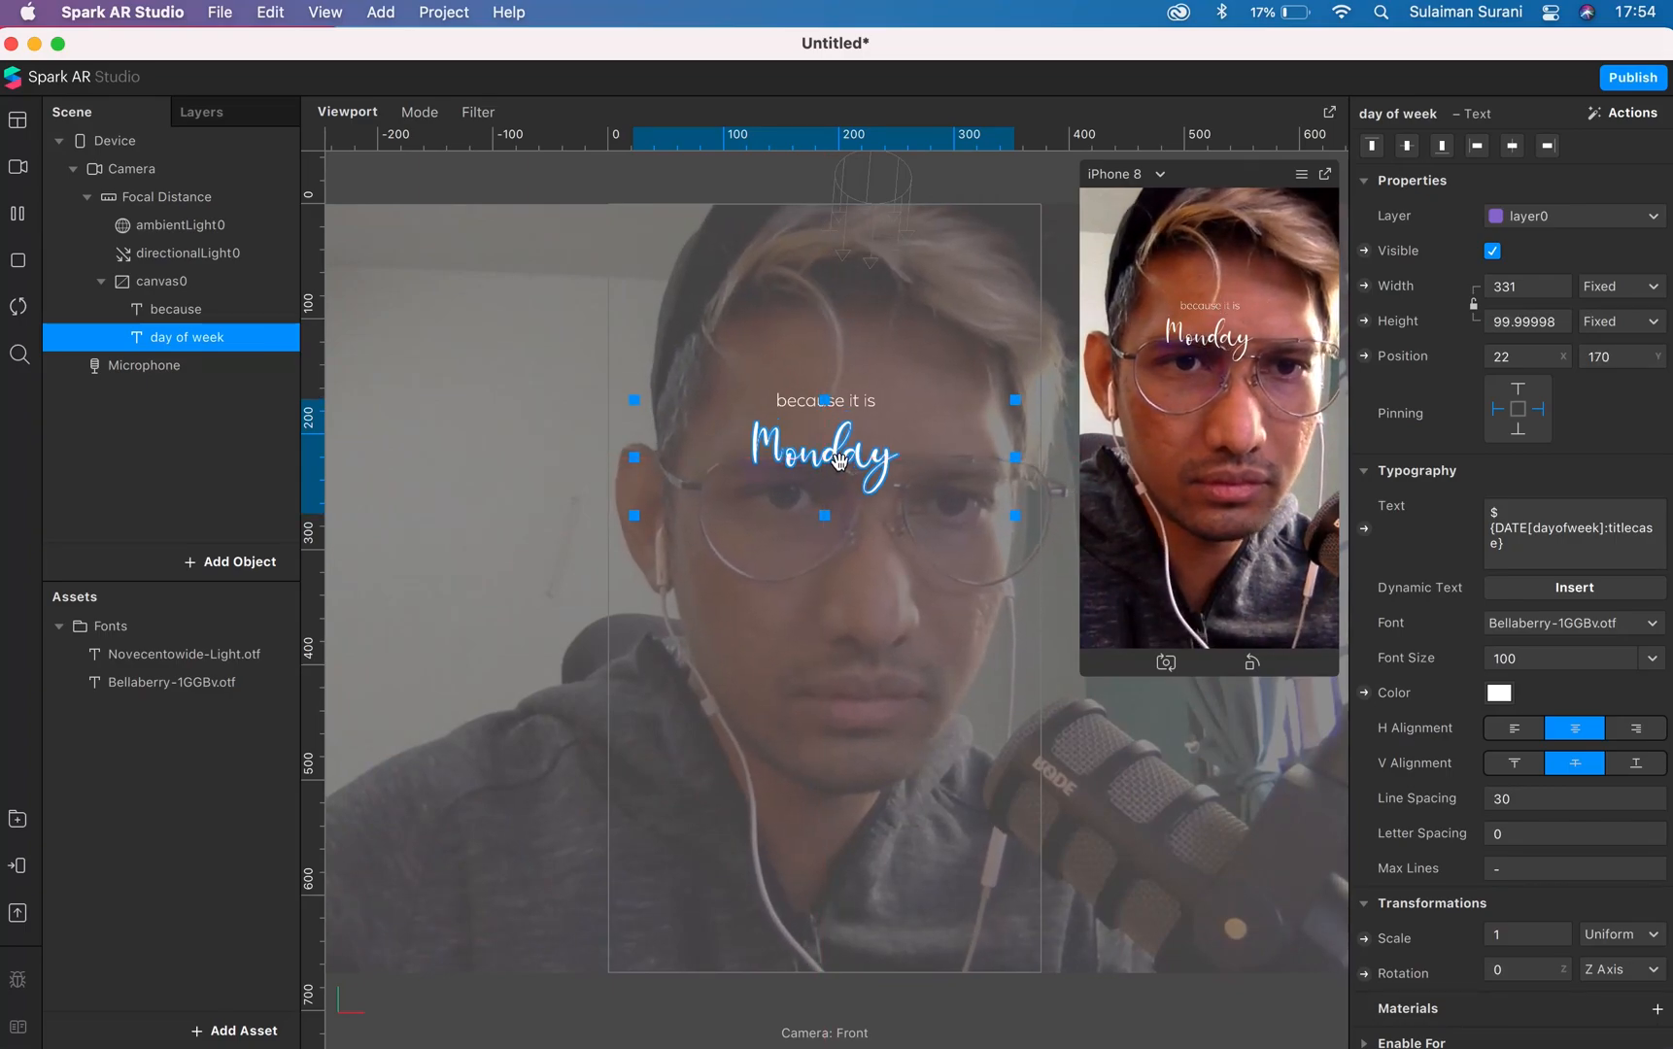
- Set the font of the "because it is" text to Novecentowide-Light.otf
{"action": "left_click", "coordinate": [797, 406]}
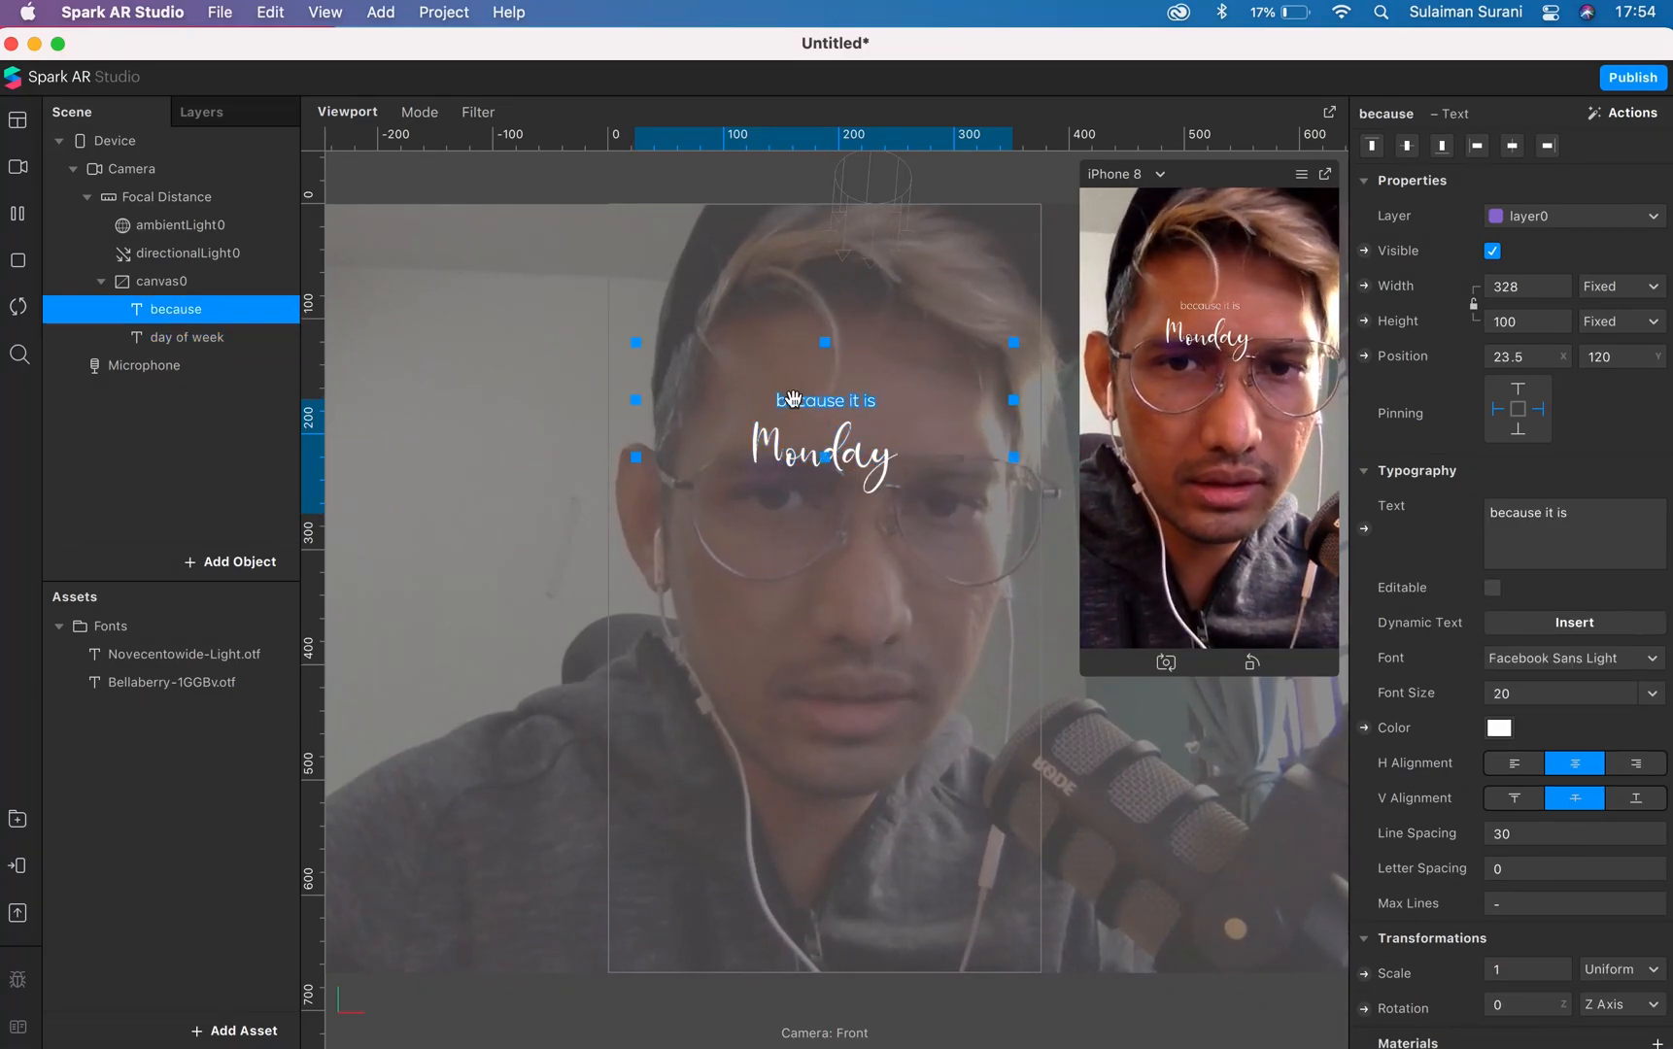
{"action": "left_click", "coordinate": [1552, 659]}
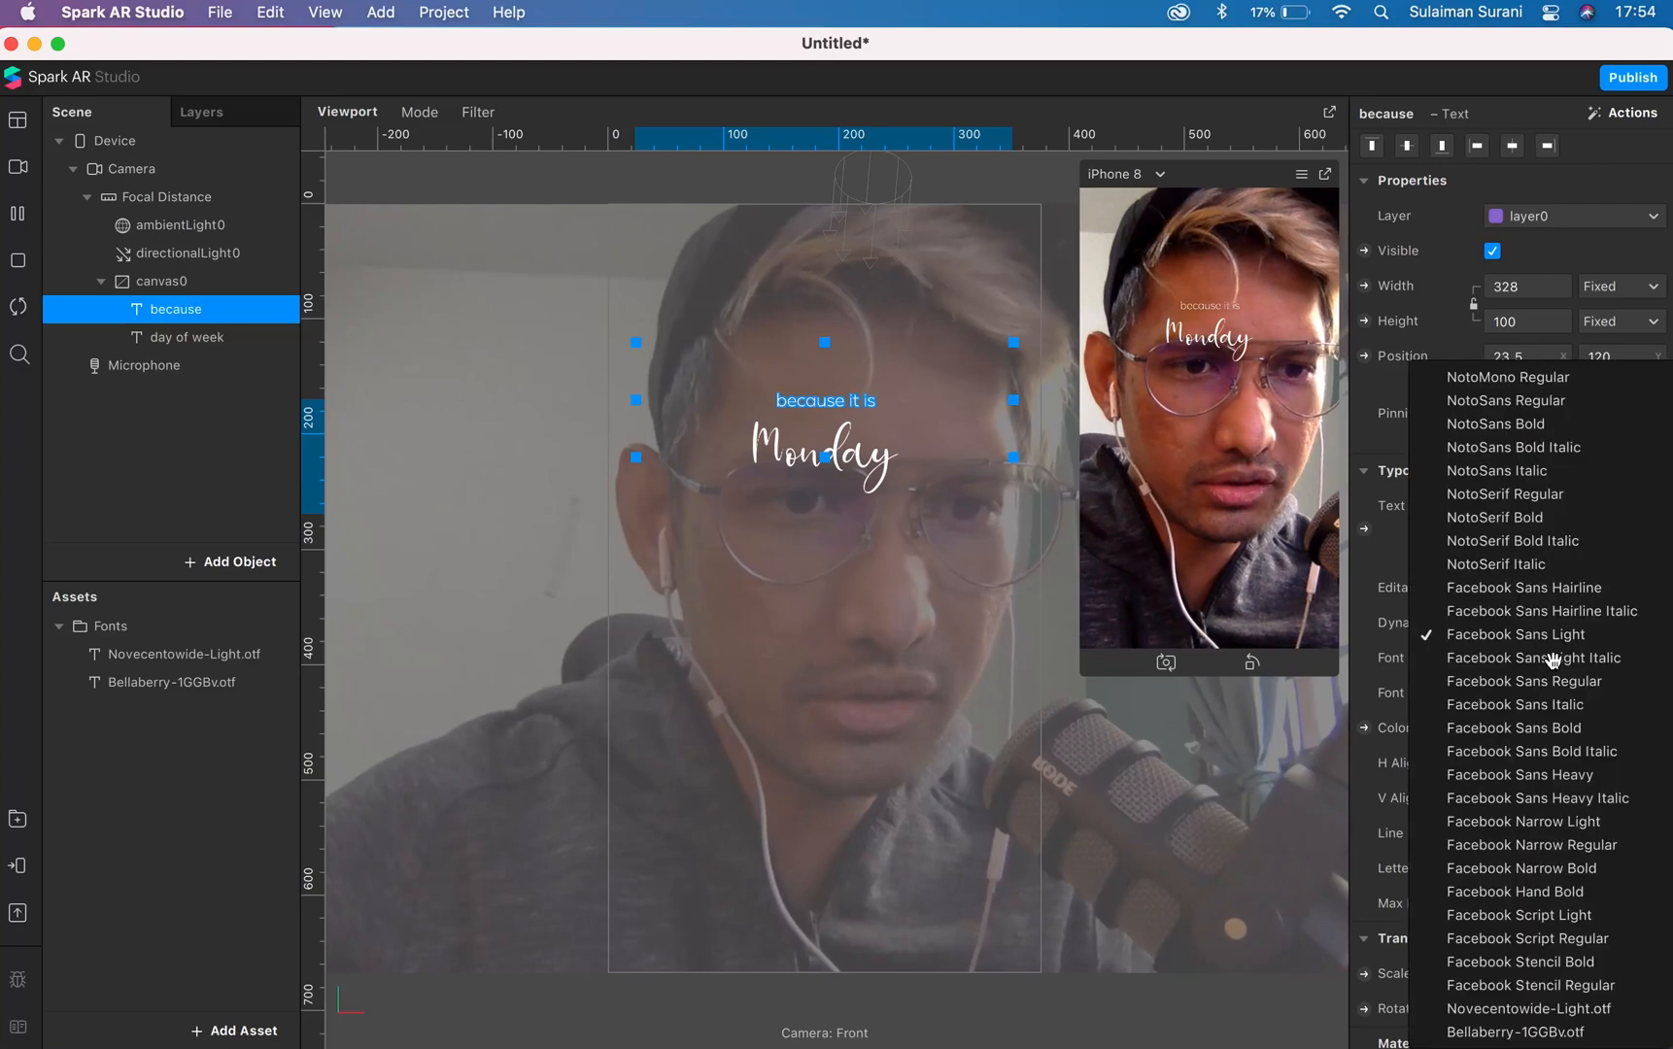
{"action": "left_click", "coordinate": [1508, 1010]}
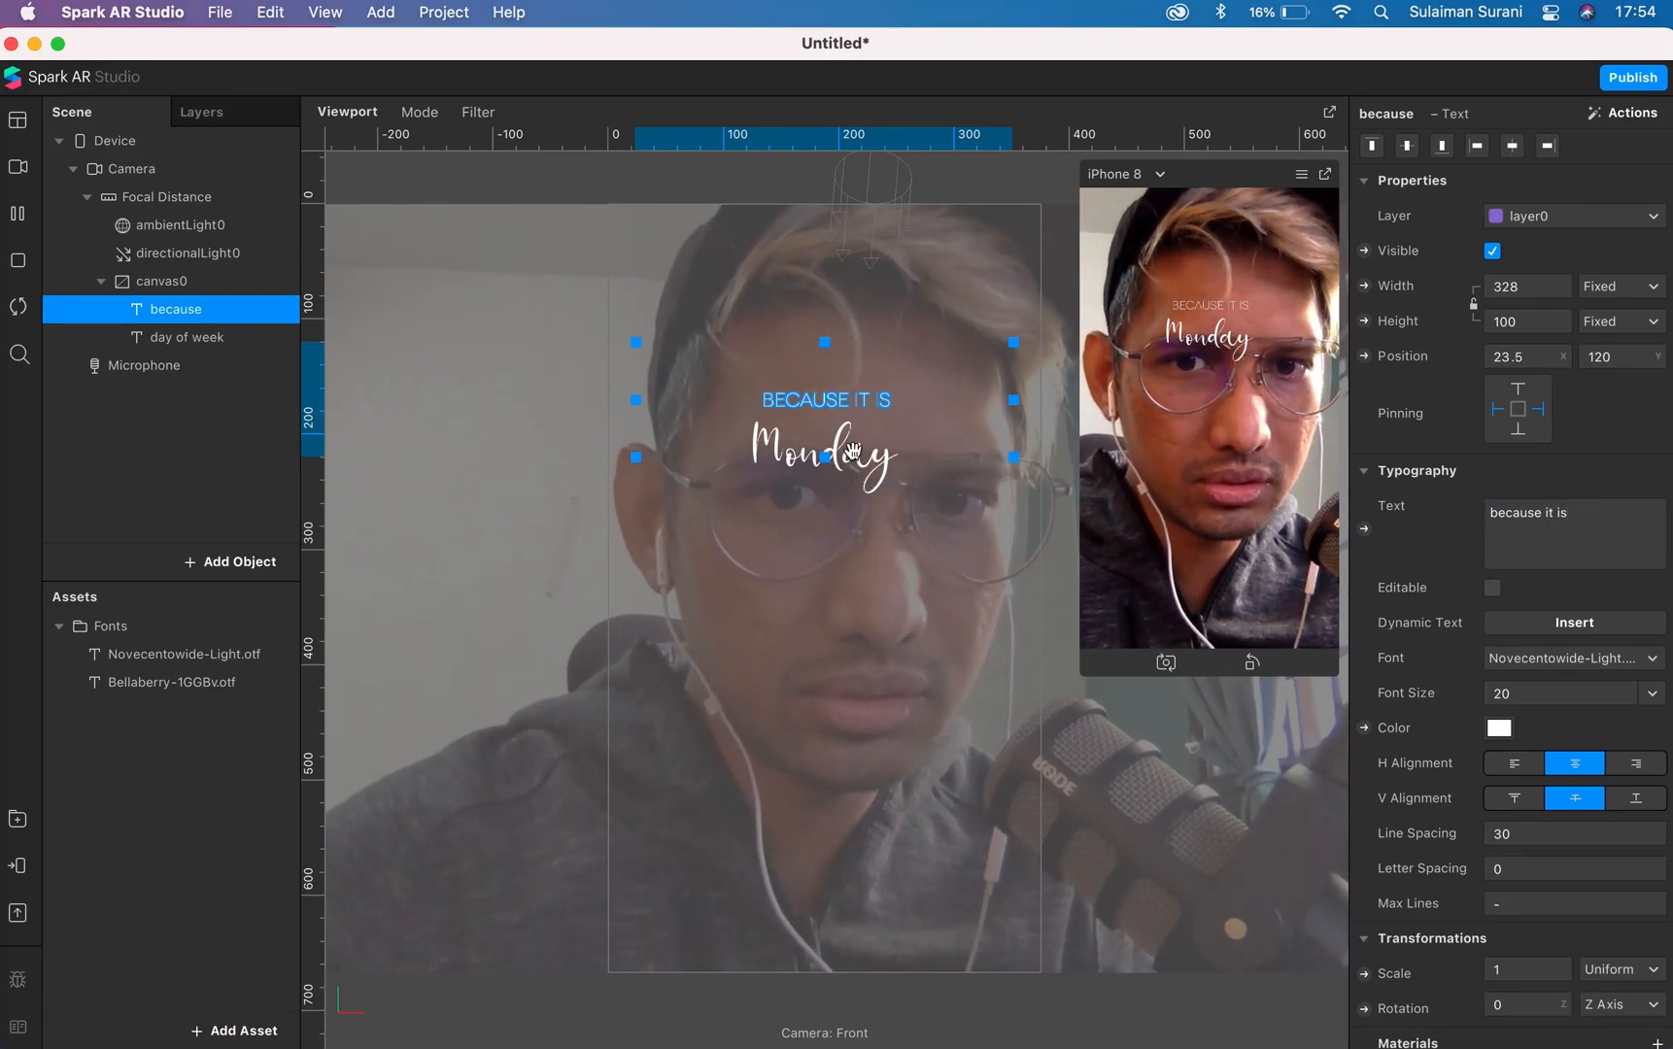
- Duplicate the day-of-week text and move the original straight down to about Y 233.5, below its copy
{"action": "left_click", "coordinate": [790, 462]}
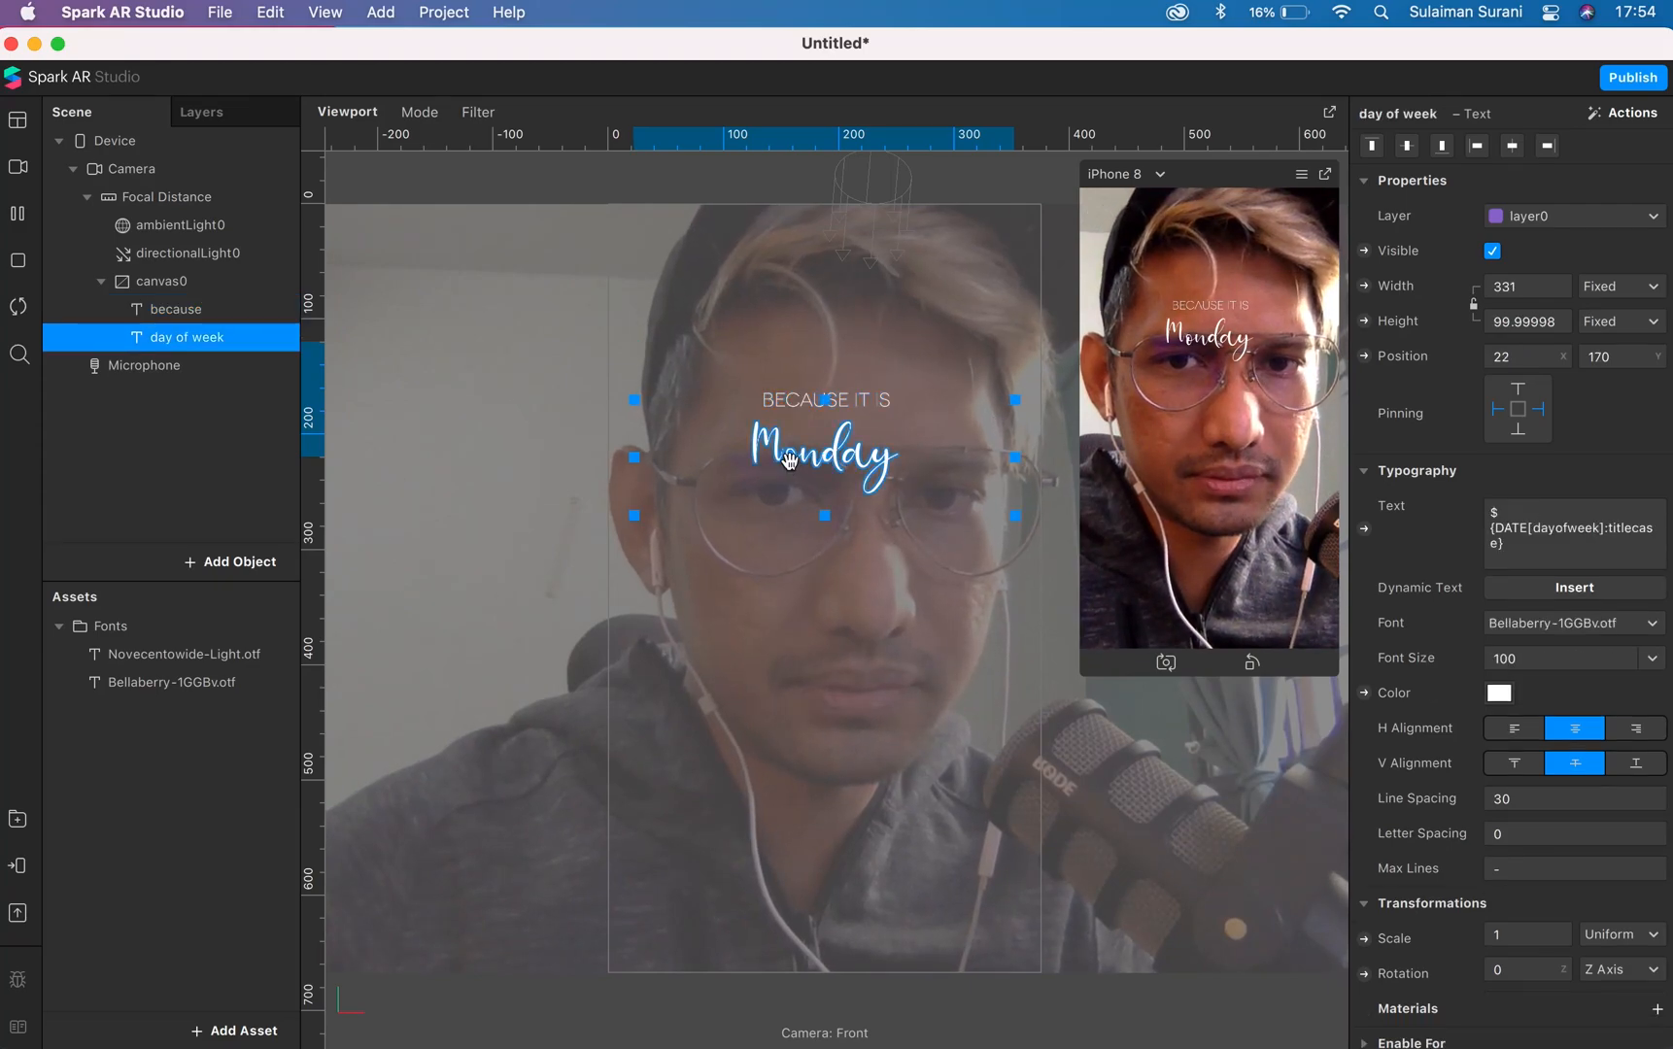
{"action": "left_click", "coordinate": [153, 388]}
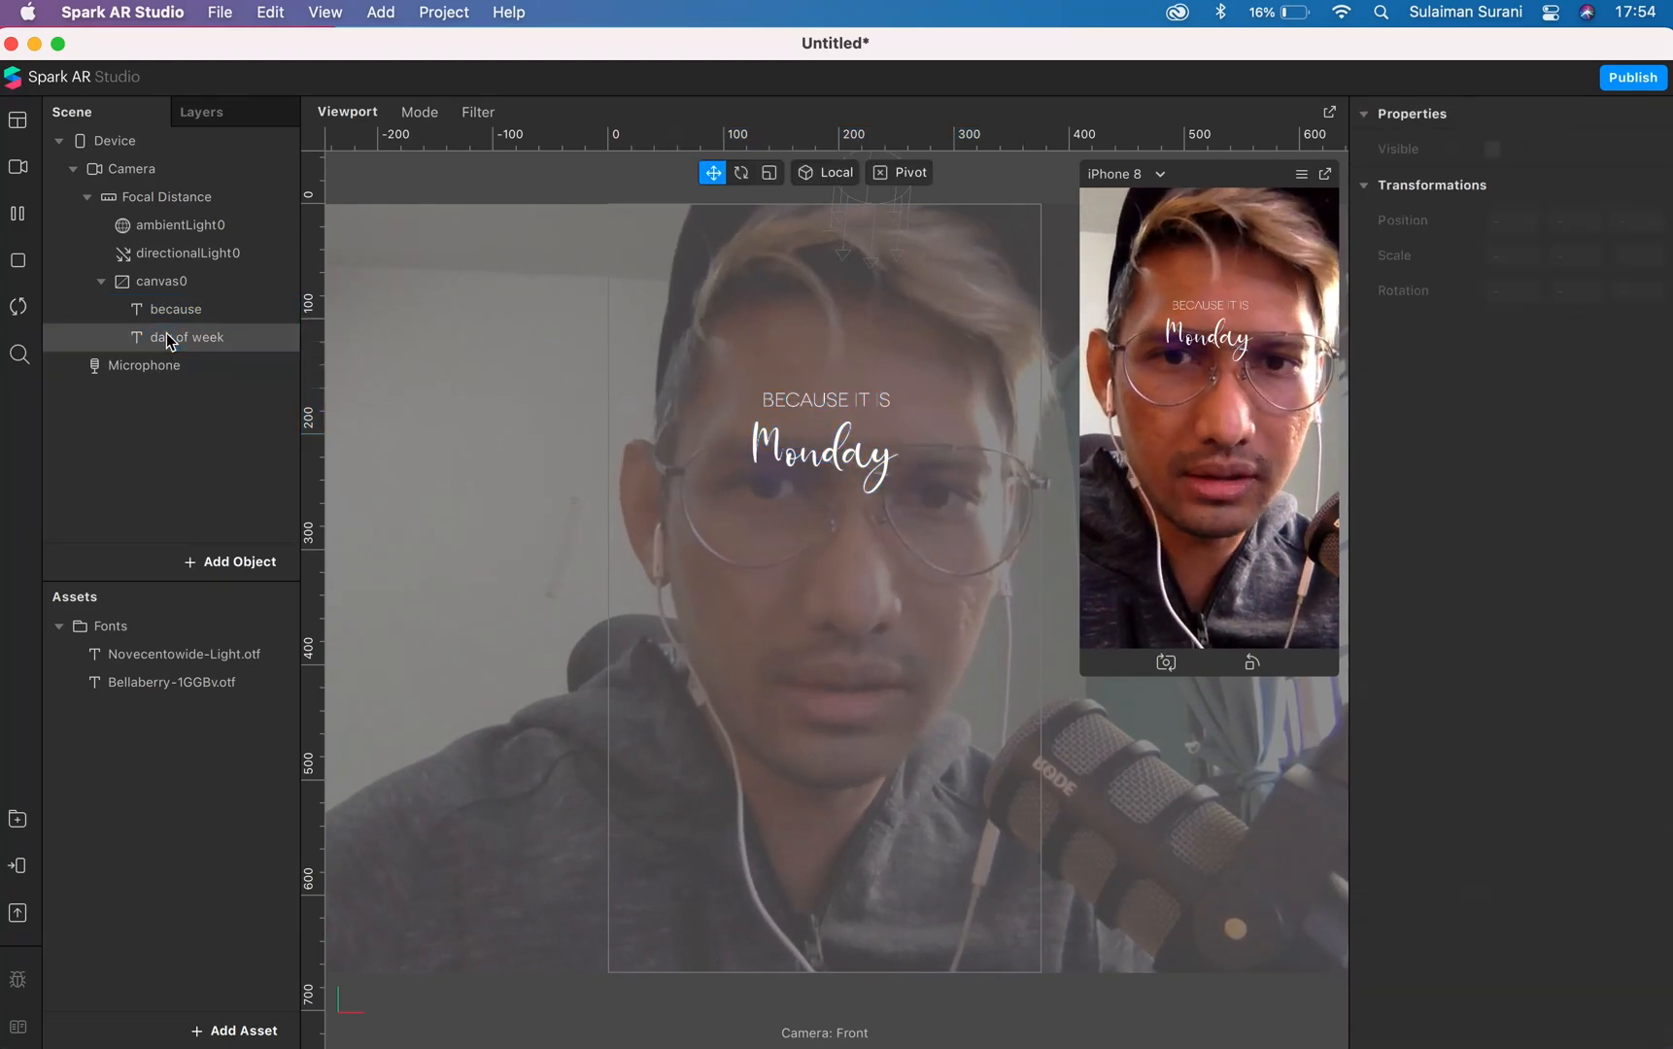
{"action": "left_click", "coordinate": [168, 338]}
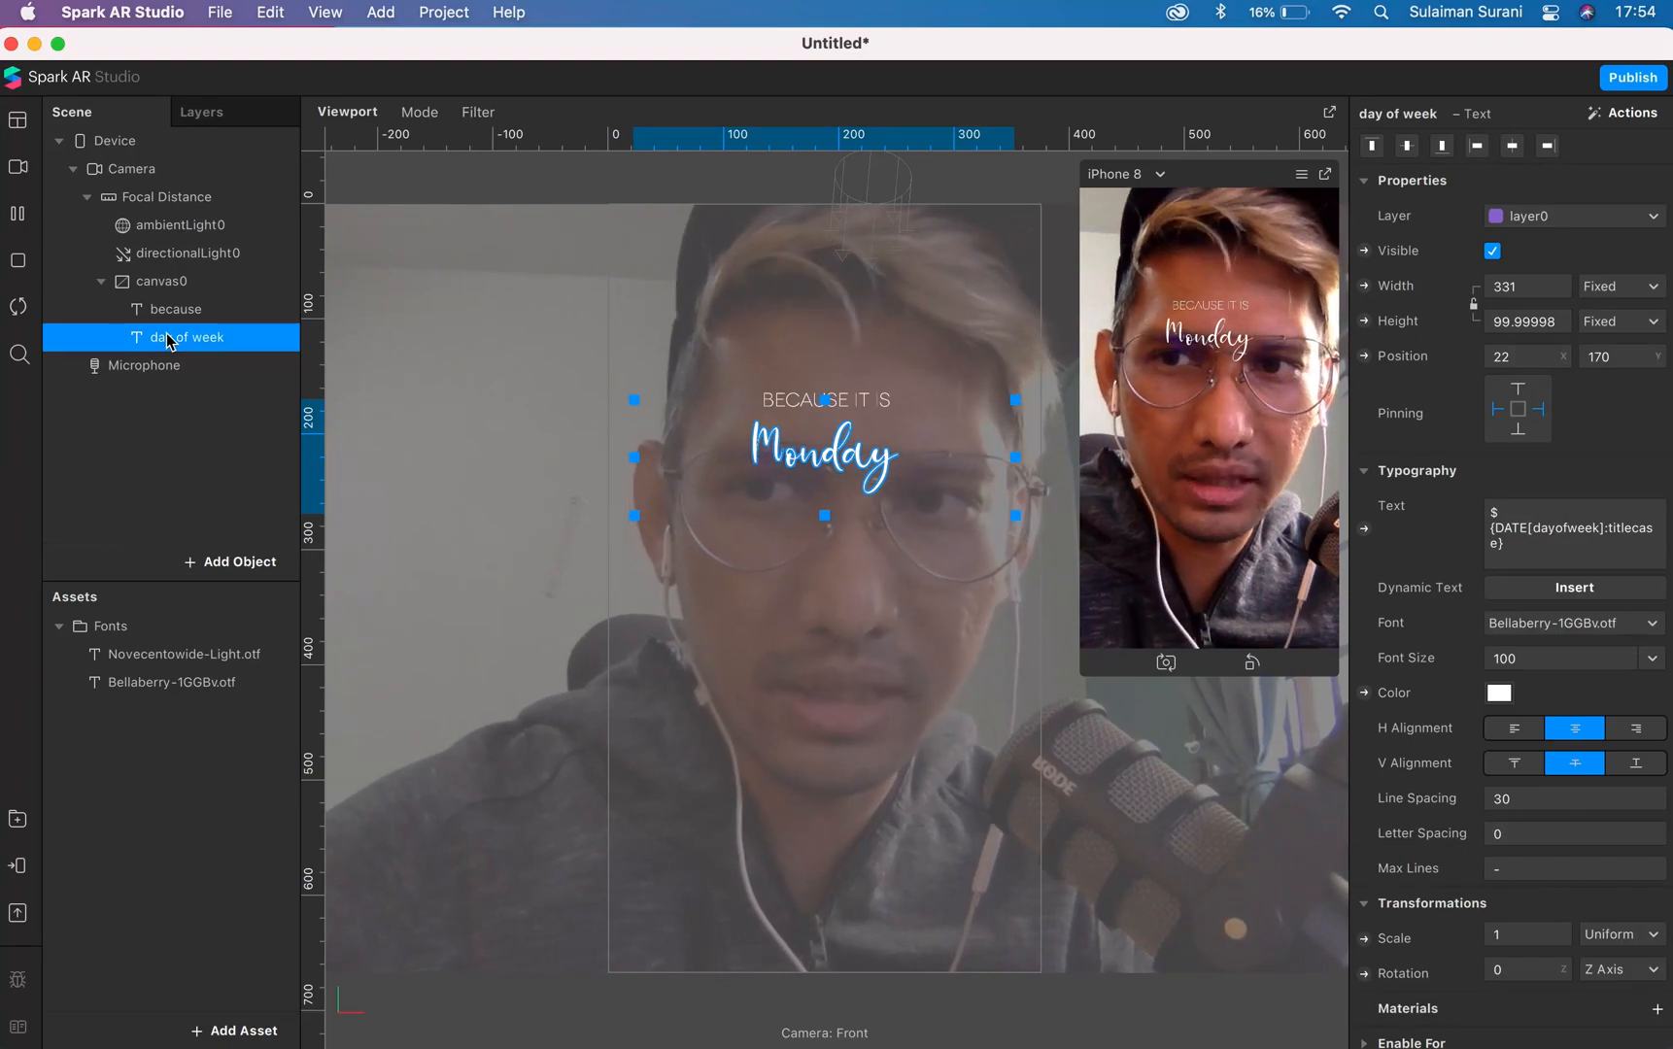
{"action": "right_click", "coordinate": [168, 338]}
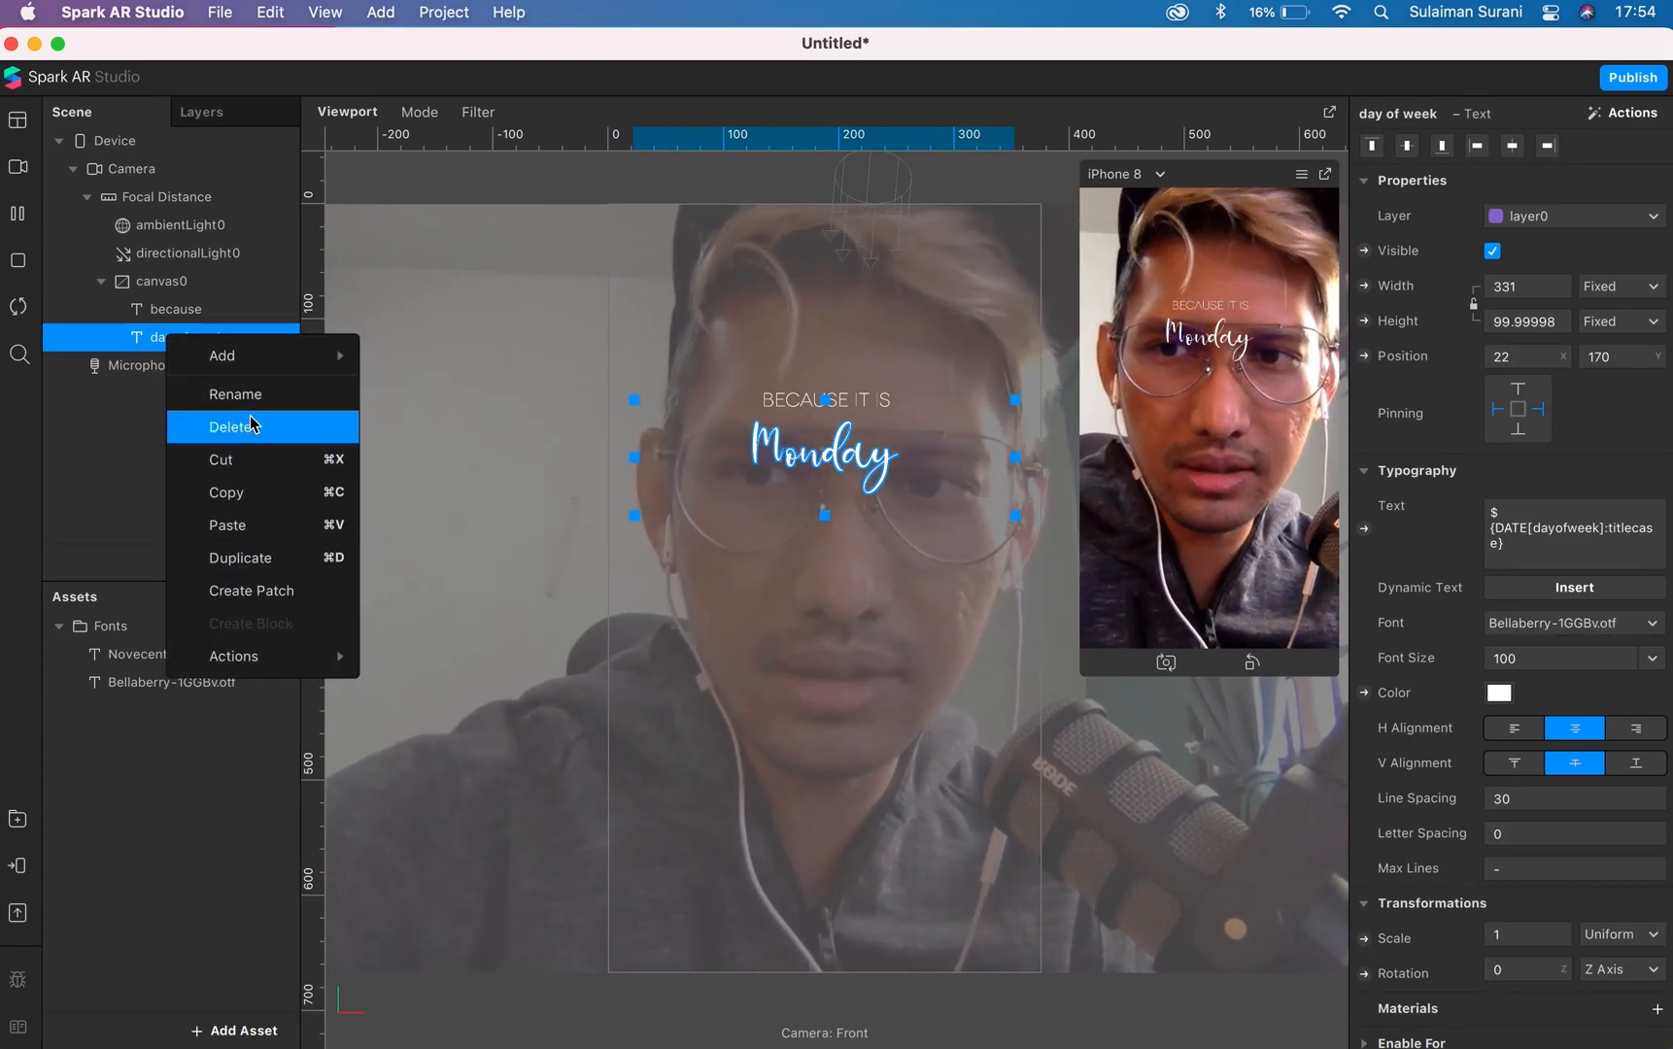
{"action": "left_click", "coordinate": [255, 556]}
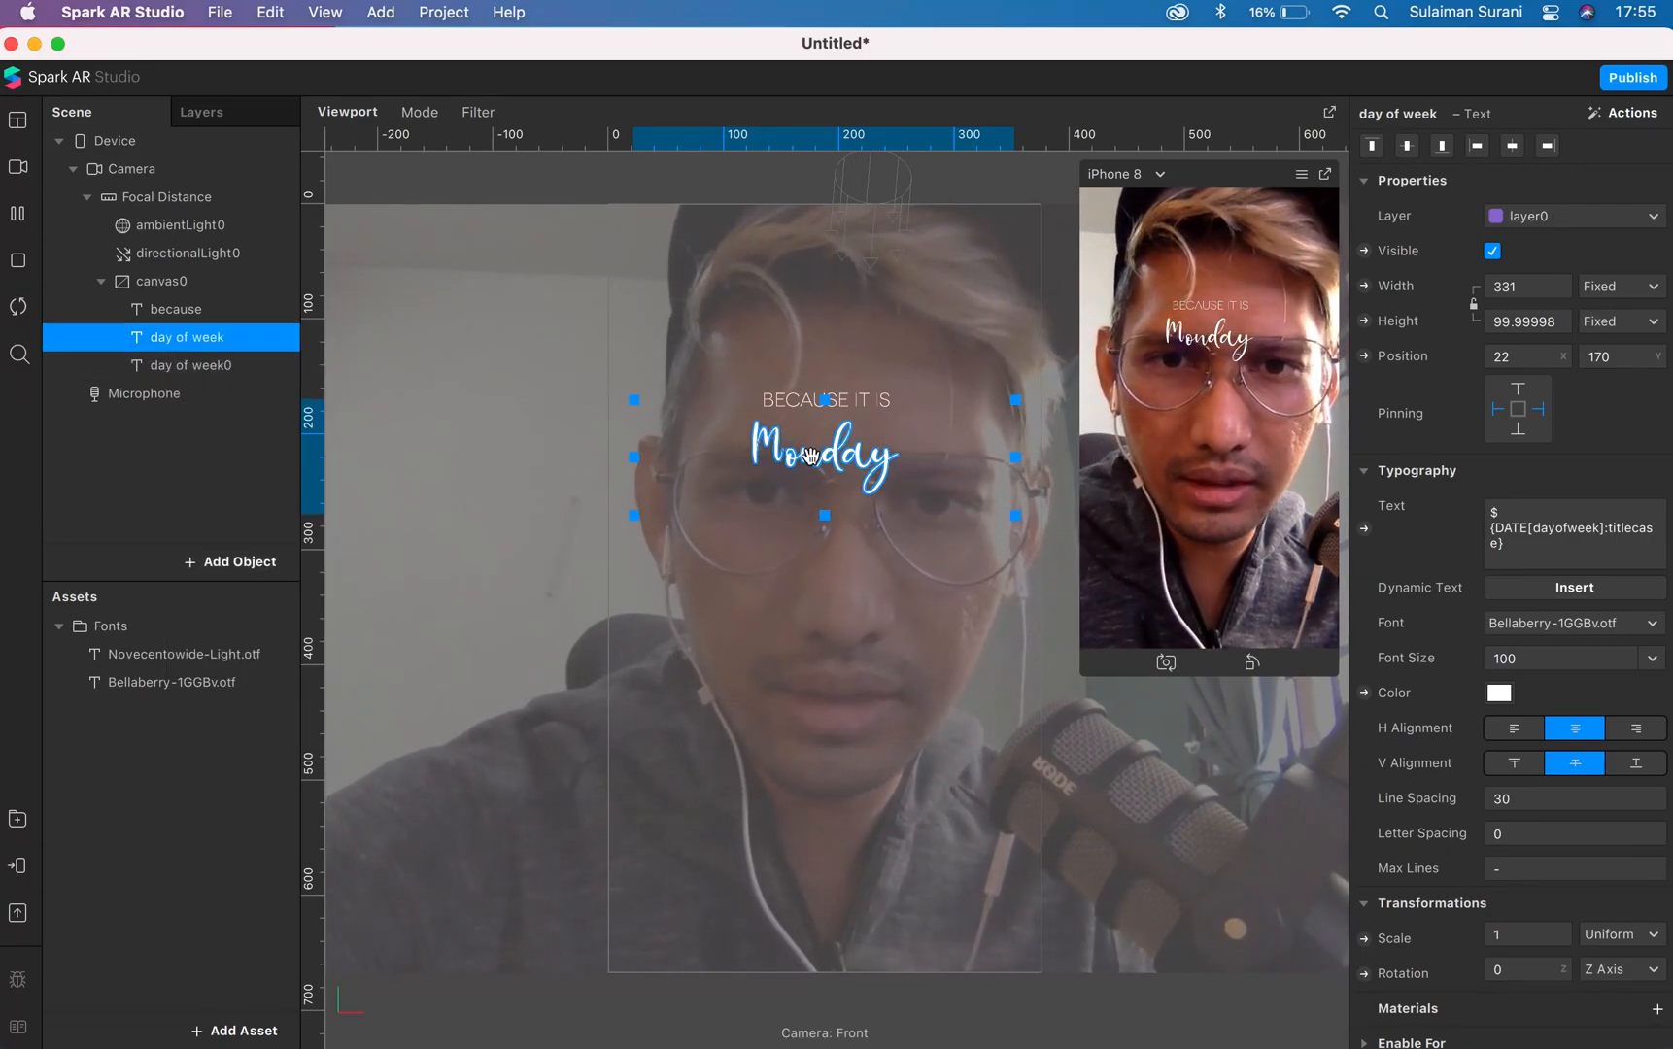
{"action": "left_click_drag", "start_coordinate": [810, 455], "coordinate": [812, 488]}
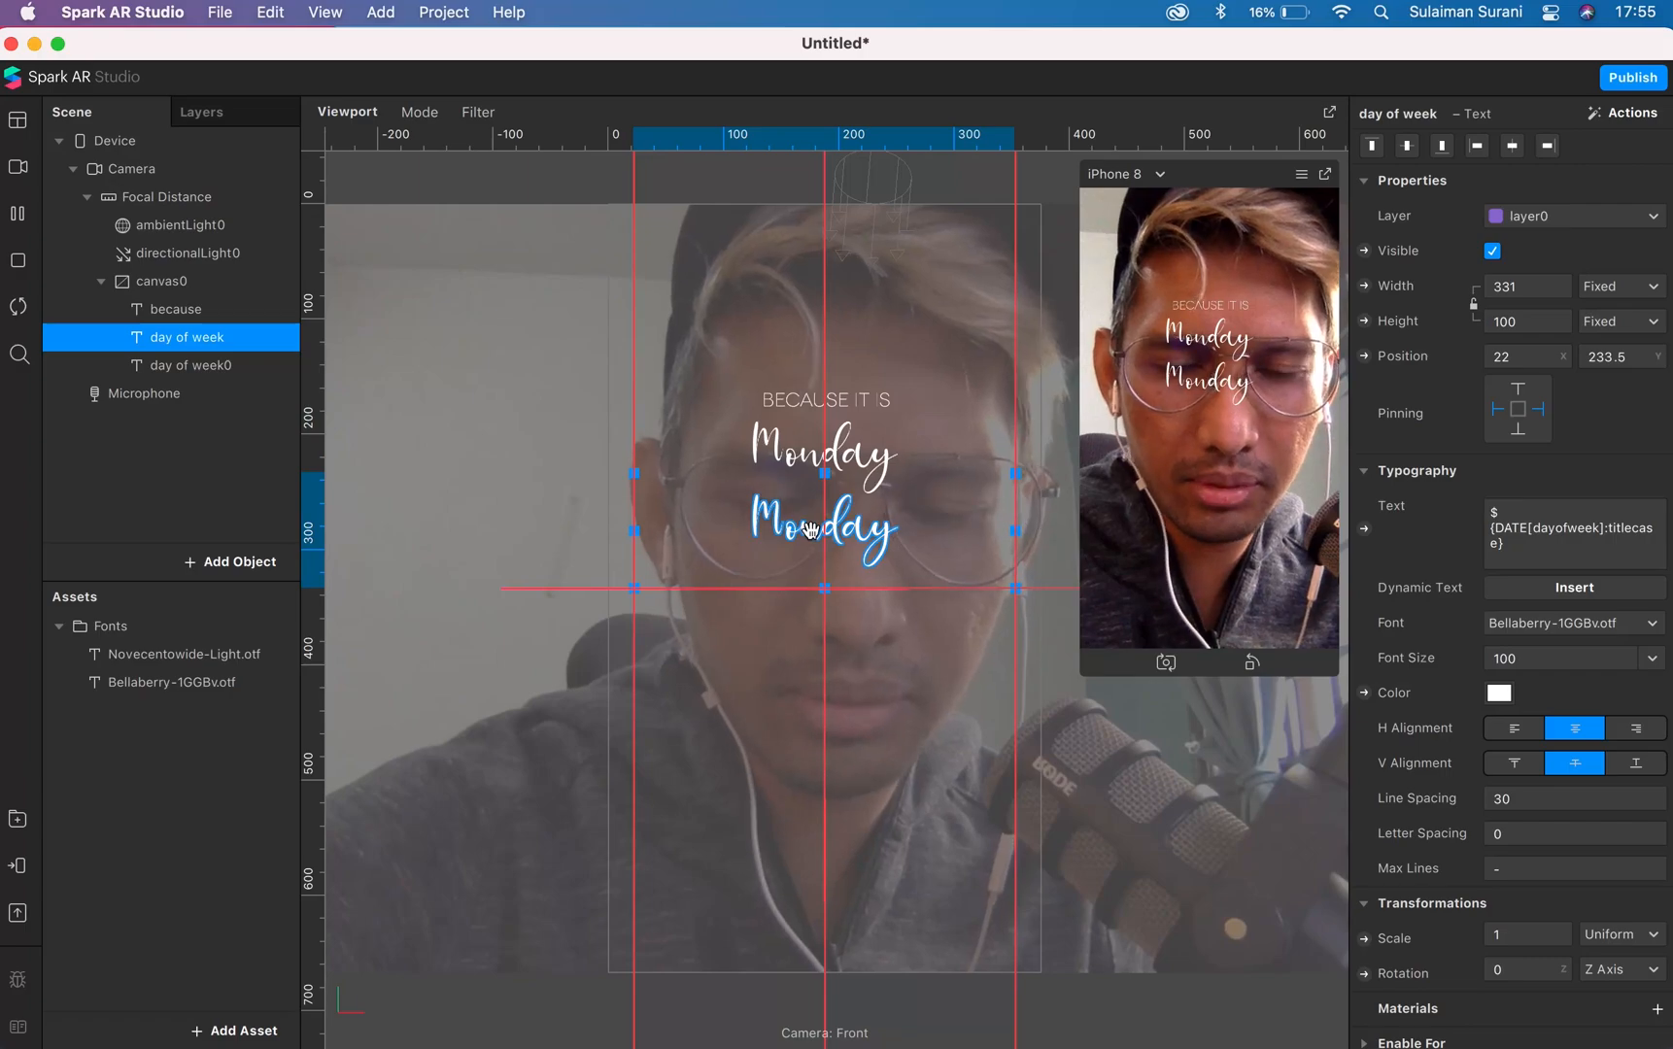
- Duplicate the day-of-week text a second time and move the original straight down to about Y 304
{"action": "right_click", "coordinate": [190, 335]}
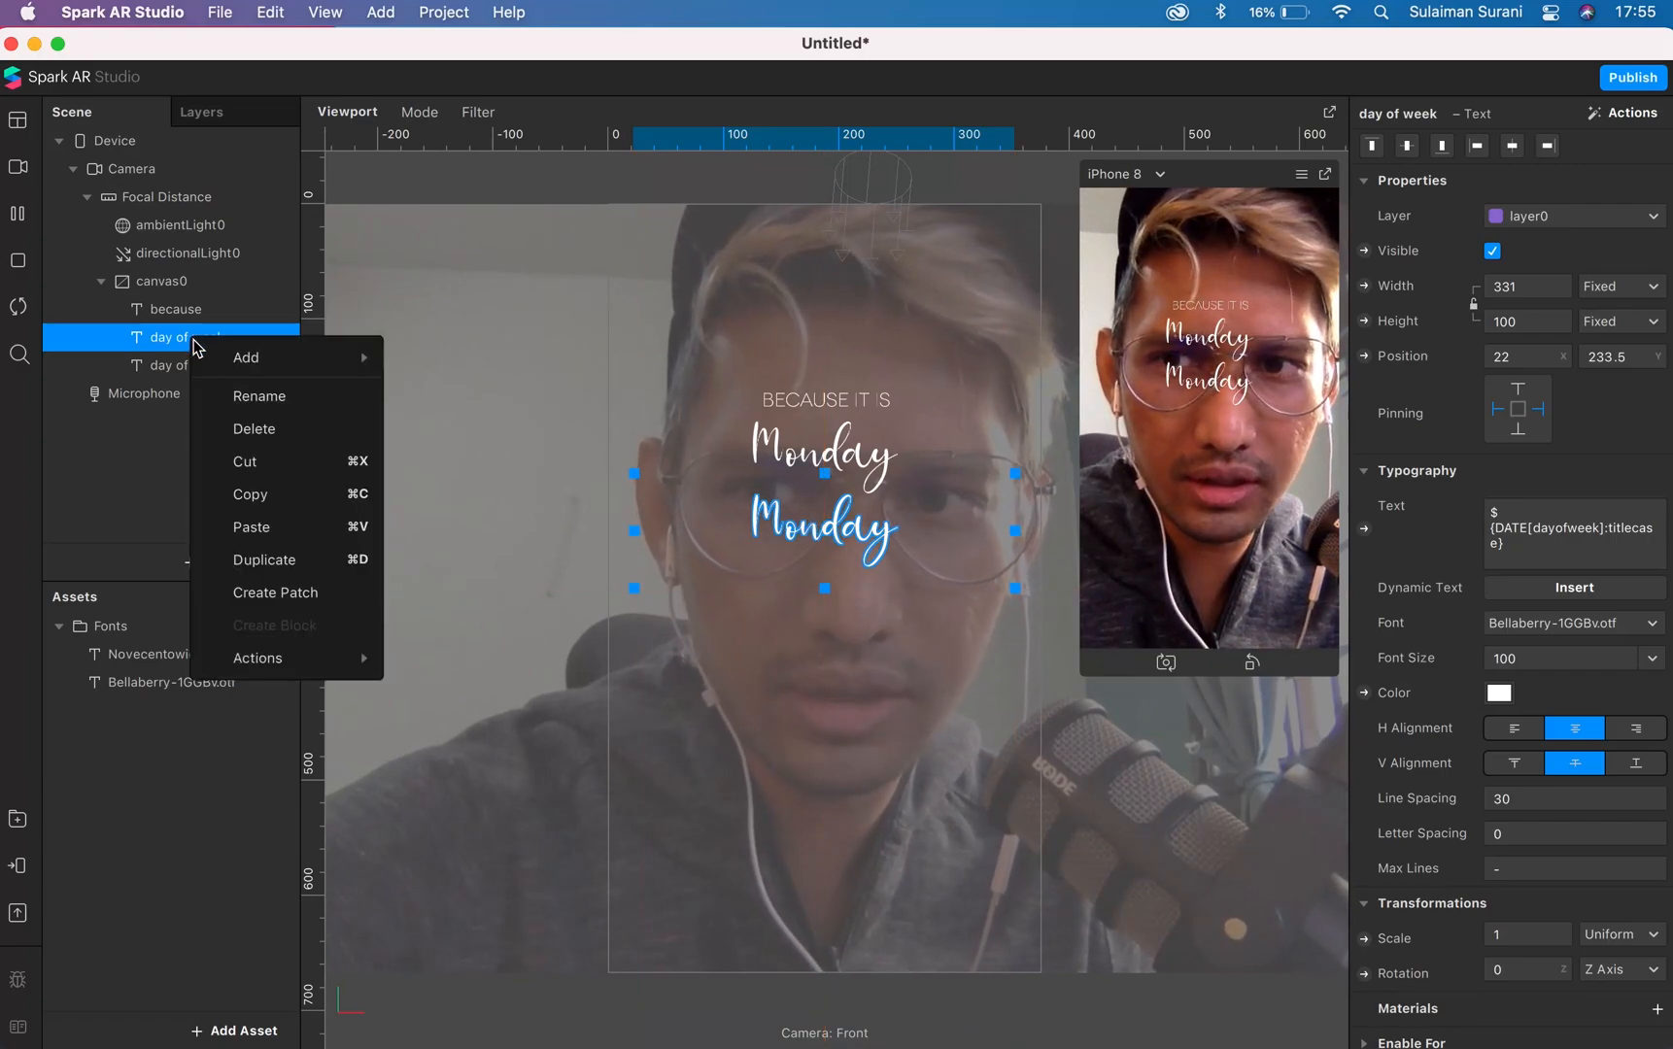
{"action": "left_click", "coordinate": [277, 560]}
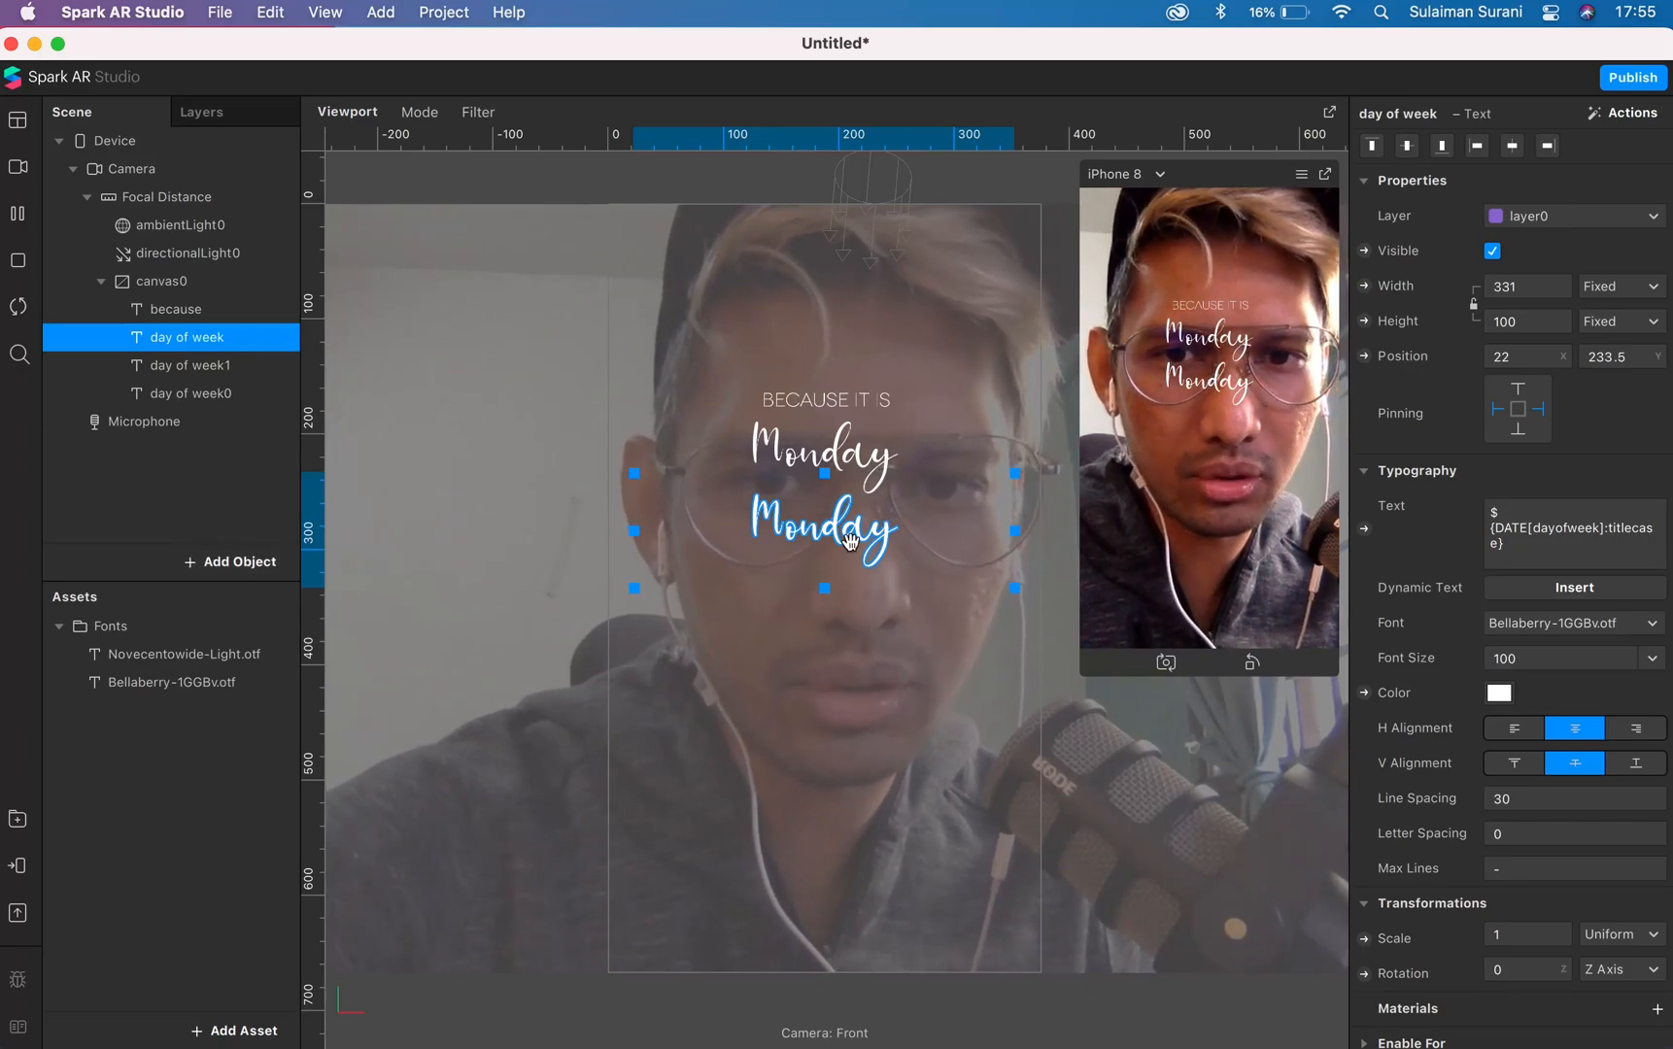
{"action": "left_click_drag", "start_coordinate": [835, 555], "coordinate": [833, 608]}
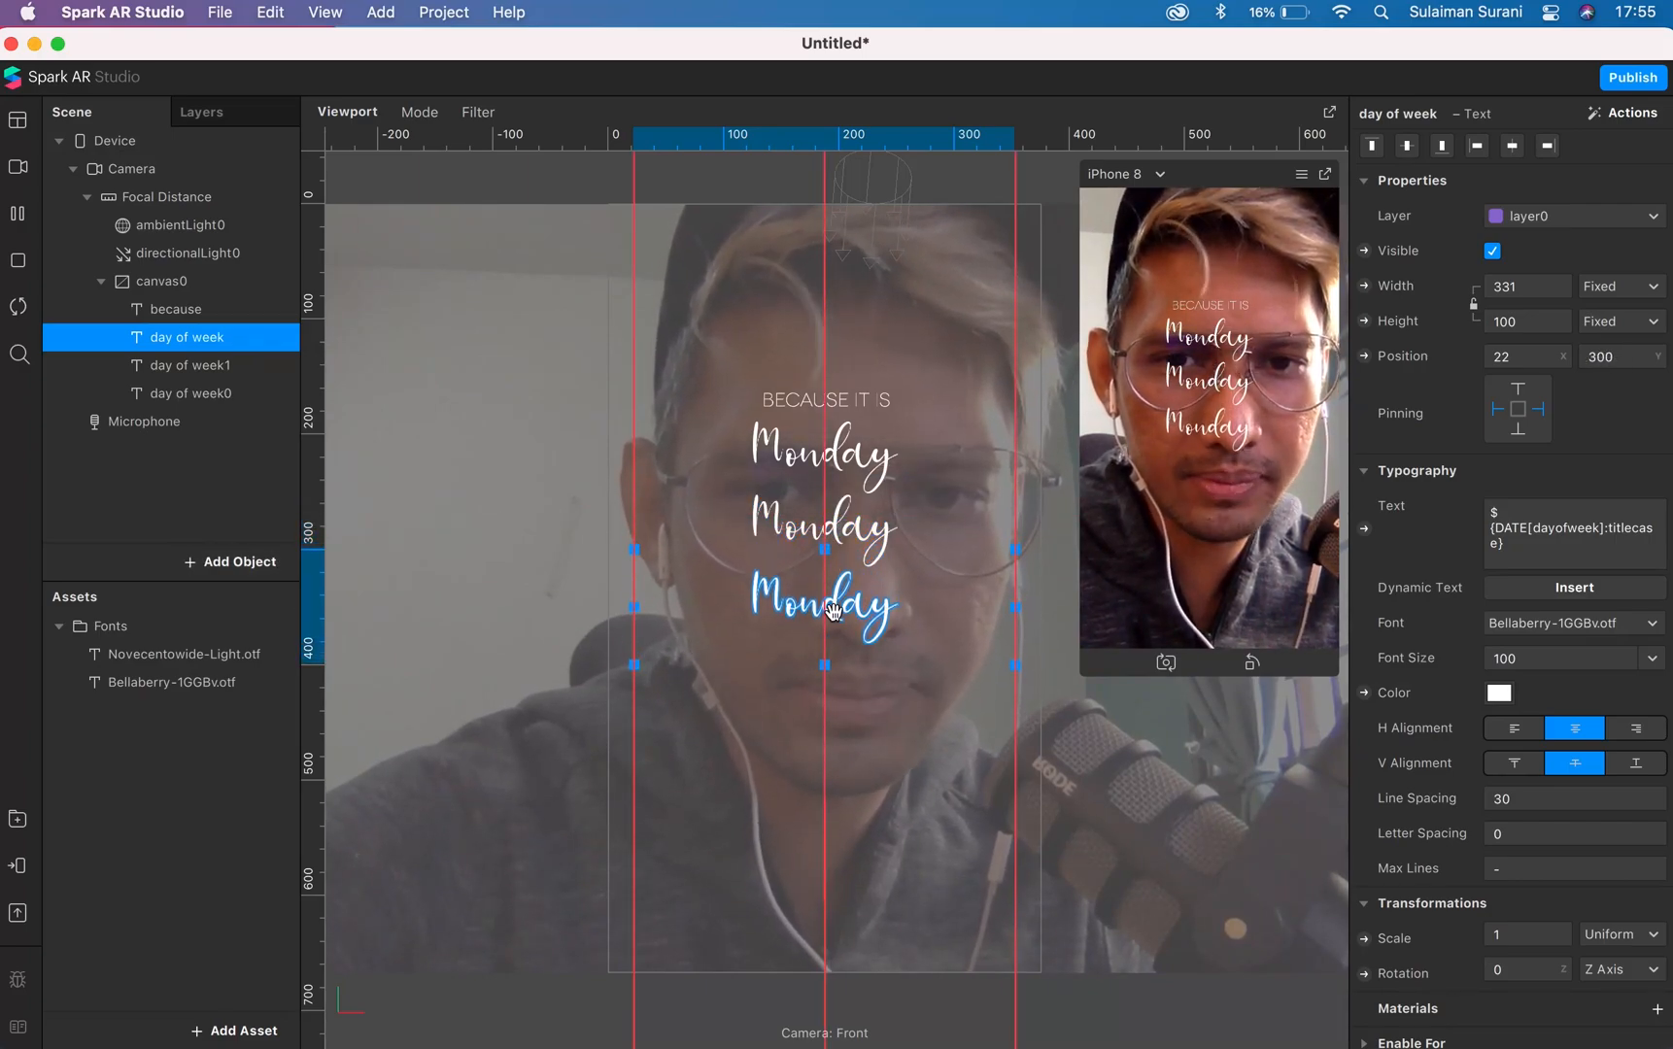
- Create a third duplicate of the day-of-week text and move the original straight down to about Y 367.5
{"action": "right_click", "coordinate": [175, 338]}
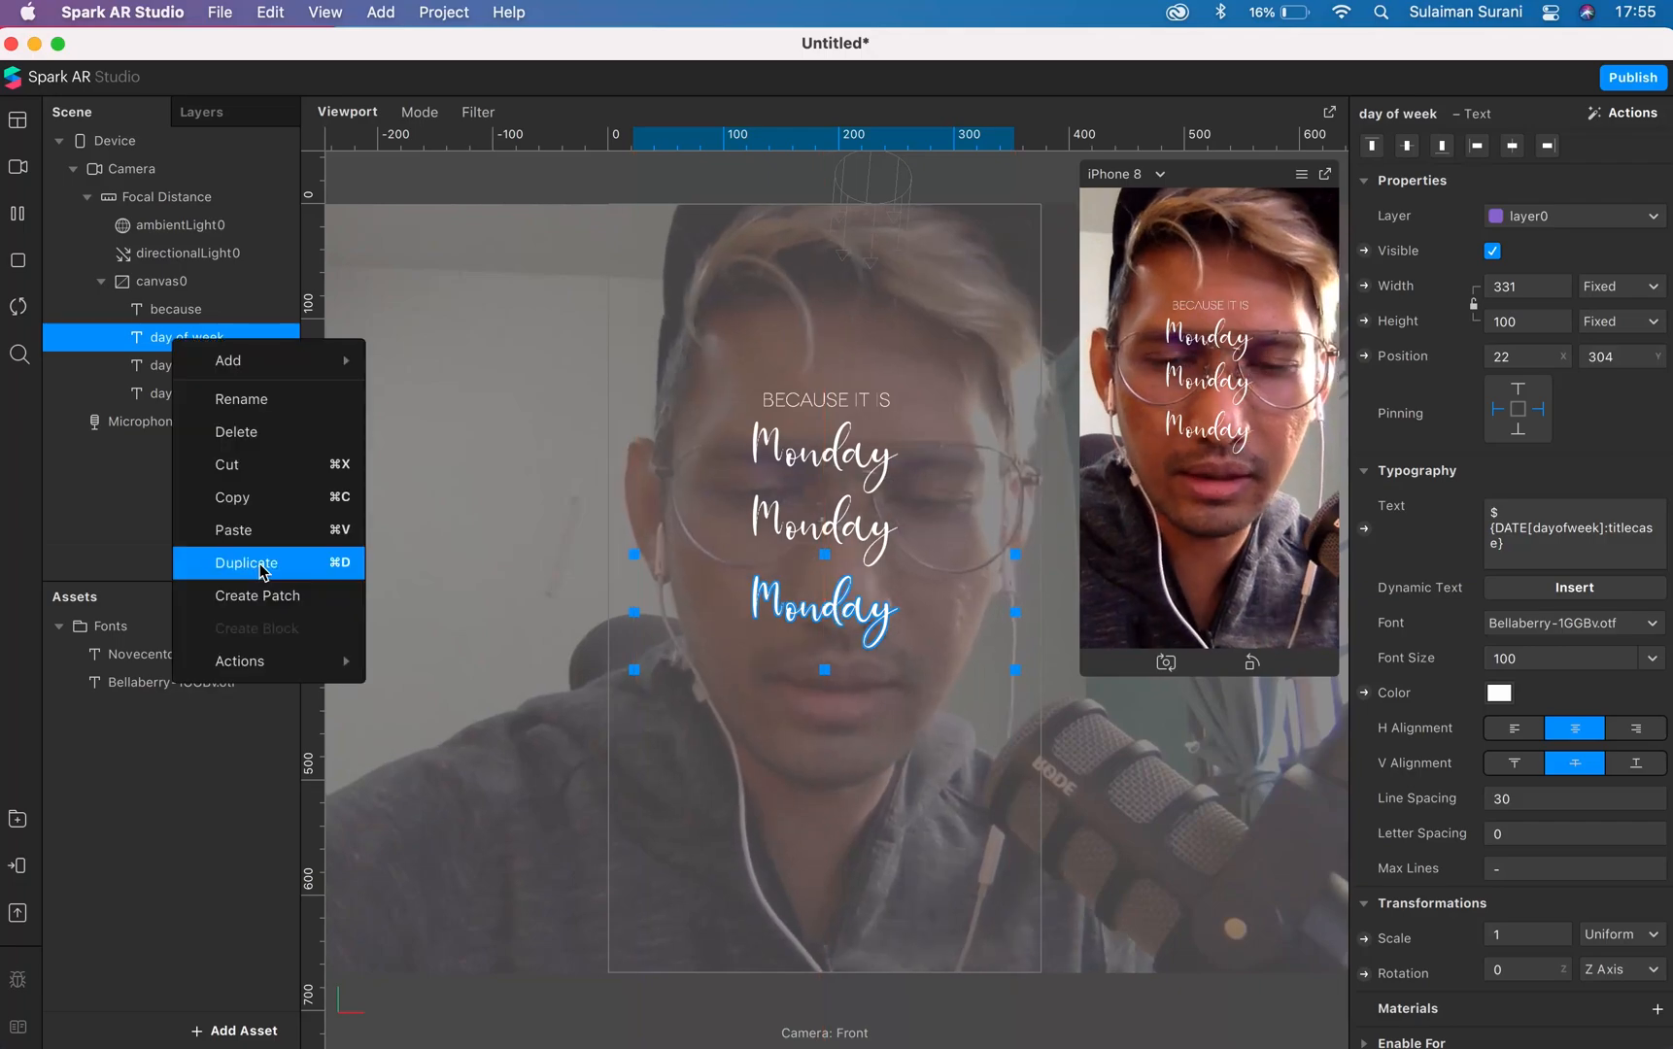
{"action": "left_click", "coordinate": [253, 567]}
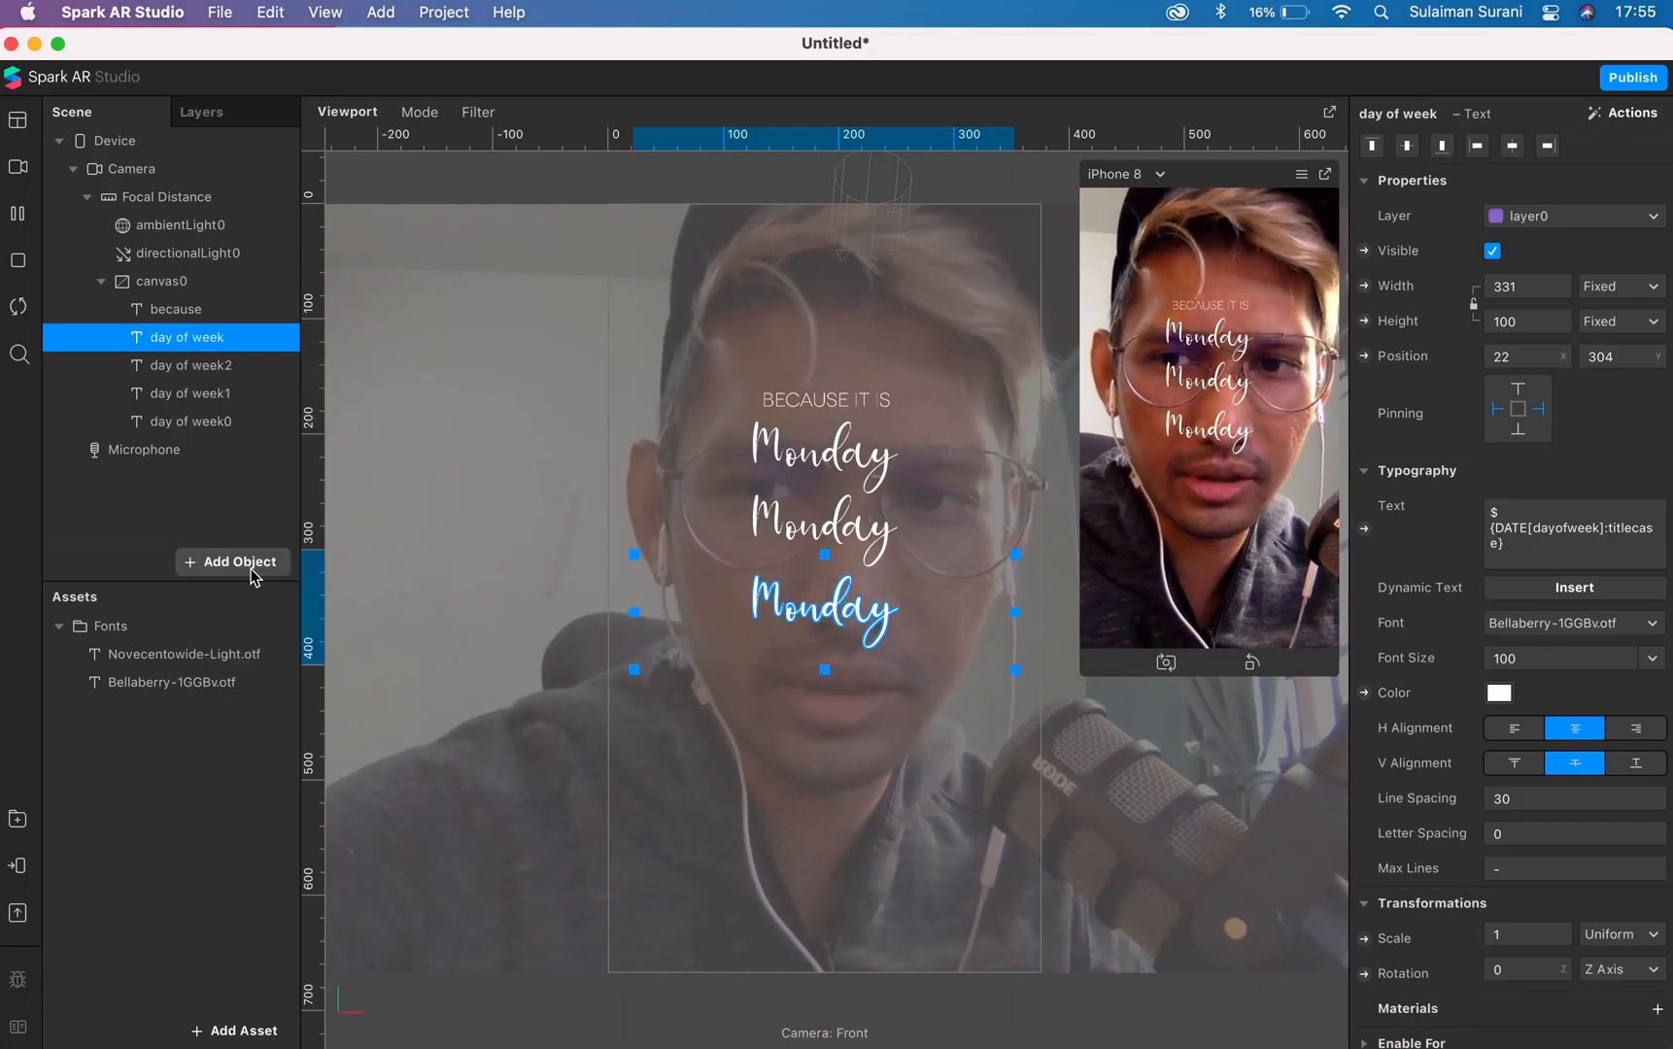
{"action": "left_click_drag", "start_coordinate": [826, 611], "coordinate": [827, 688]}
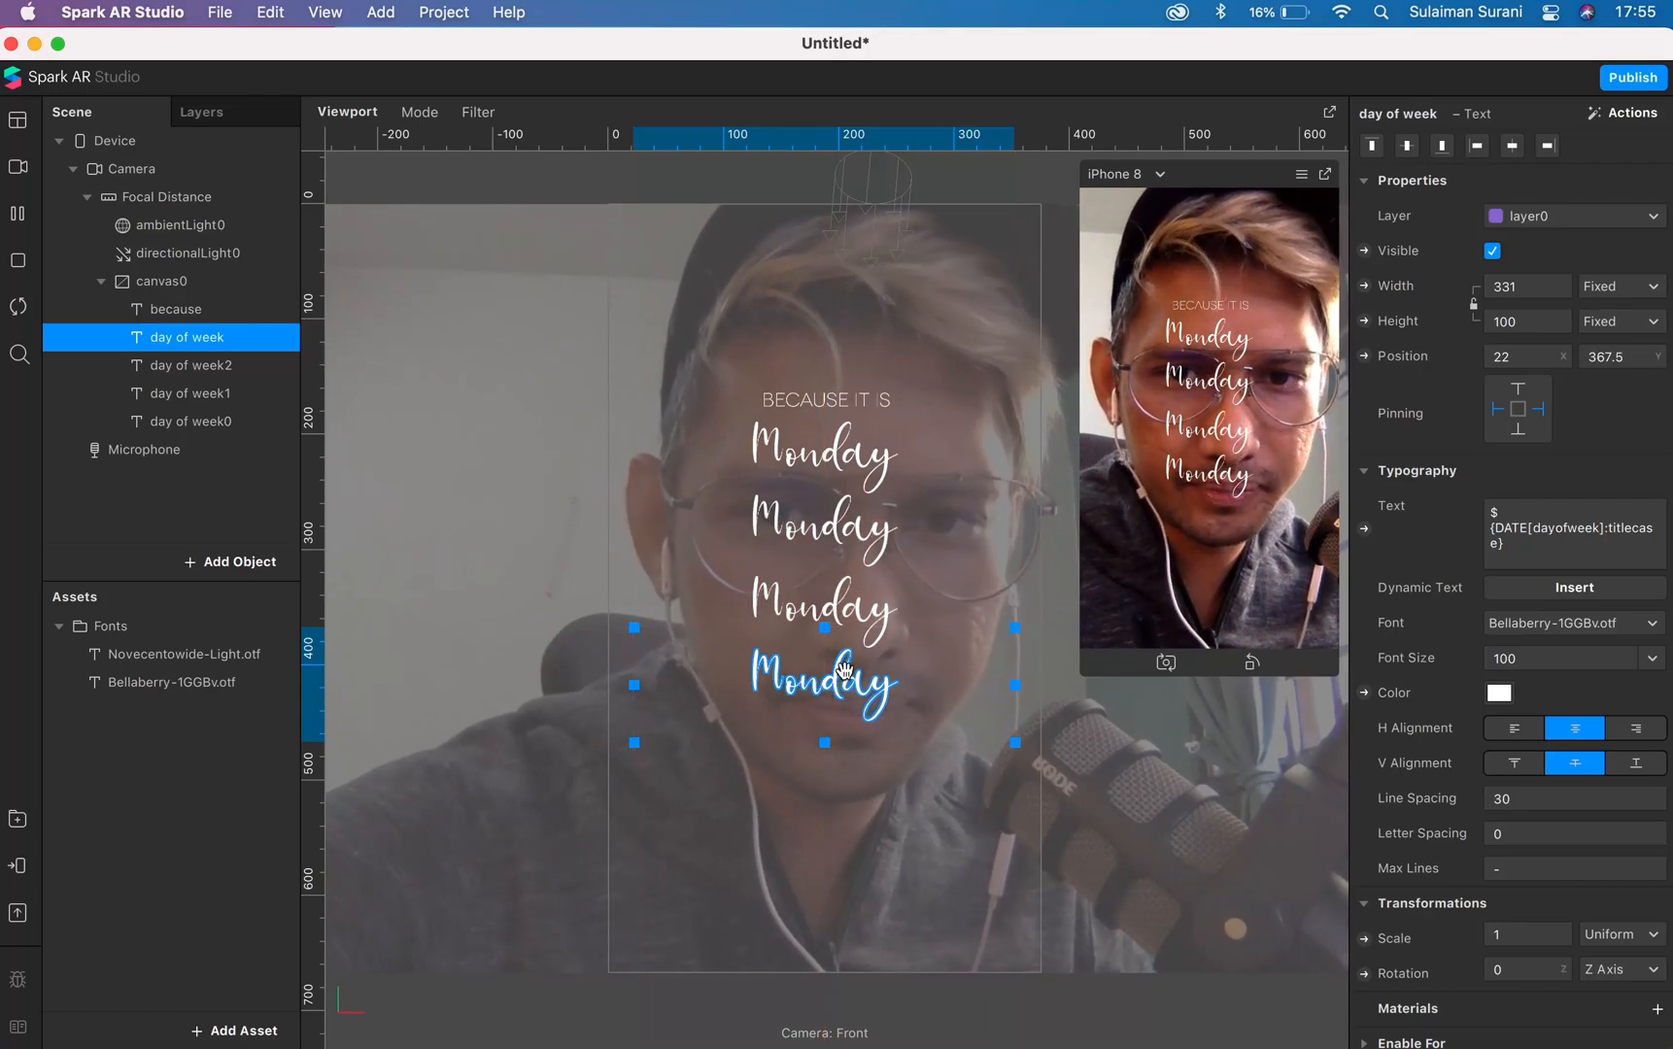
- Move the "because it is" text slightly up to about Y 114 and clear the selection
{"action": "left_click_drag", "start_coordinate": [863, 404], "coordinate": [869, 391]}
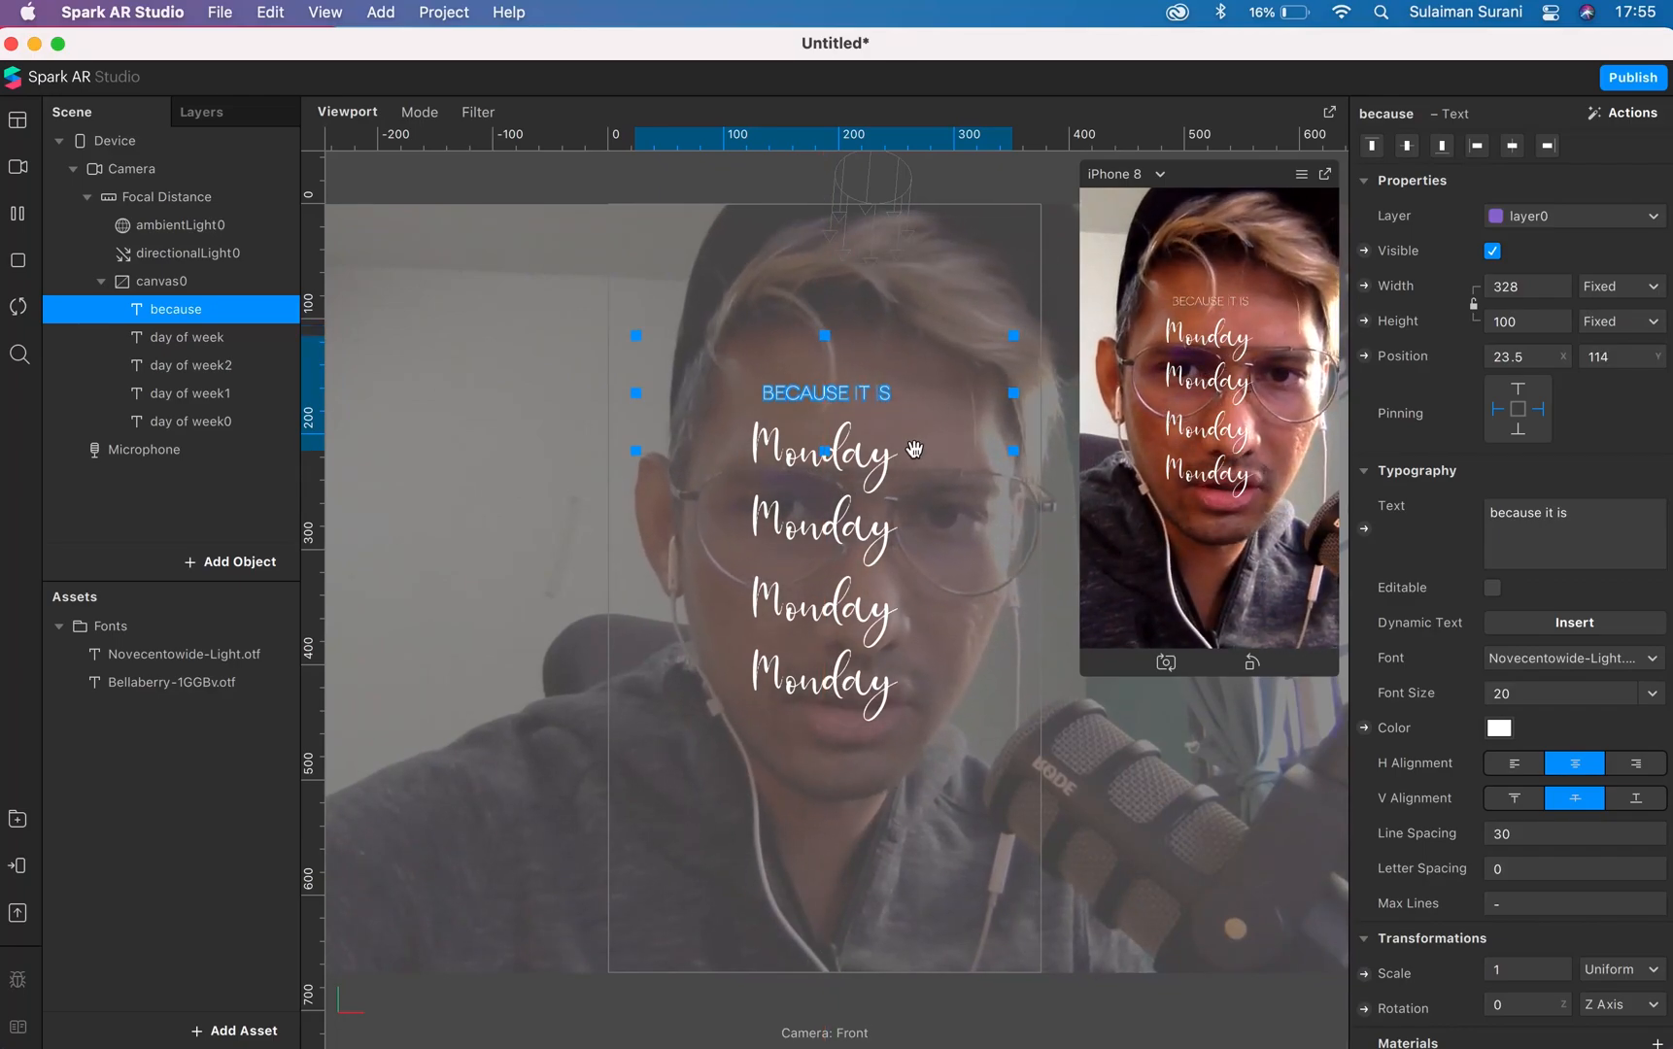
{"action": "left_click", "coordinate": [450, 418]}
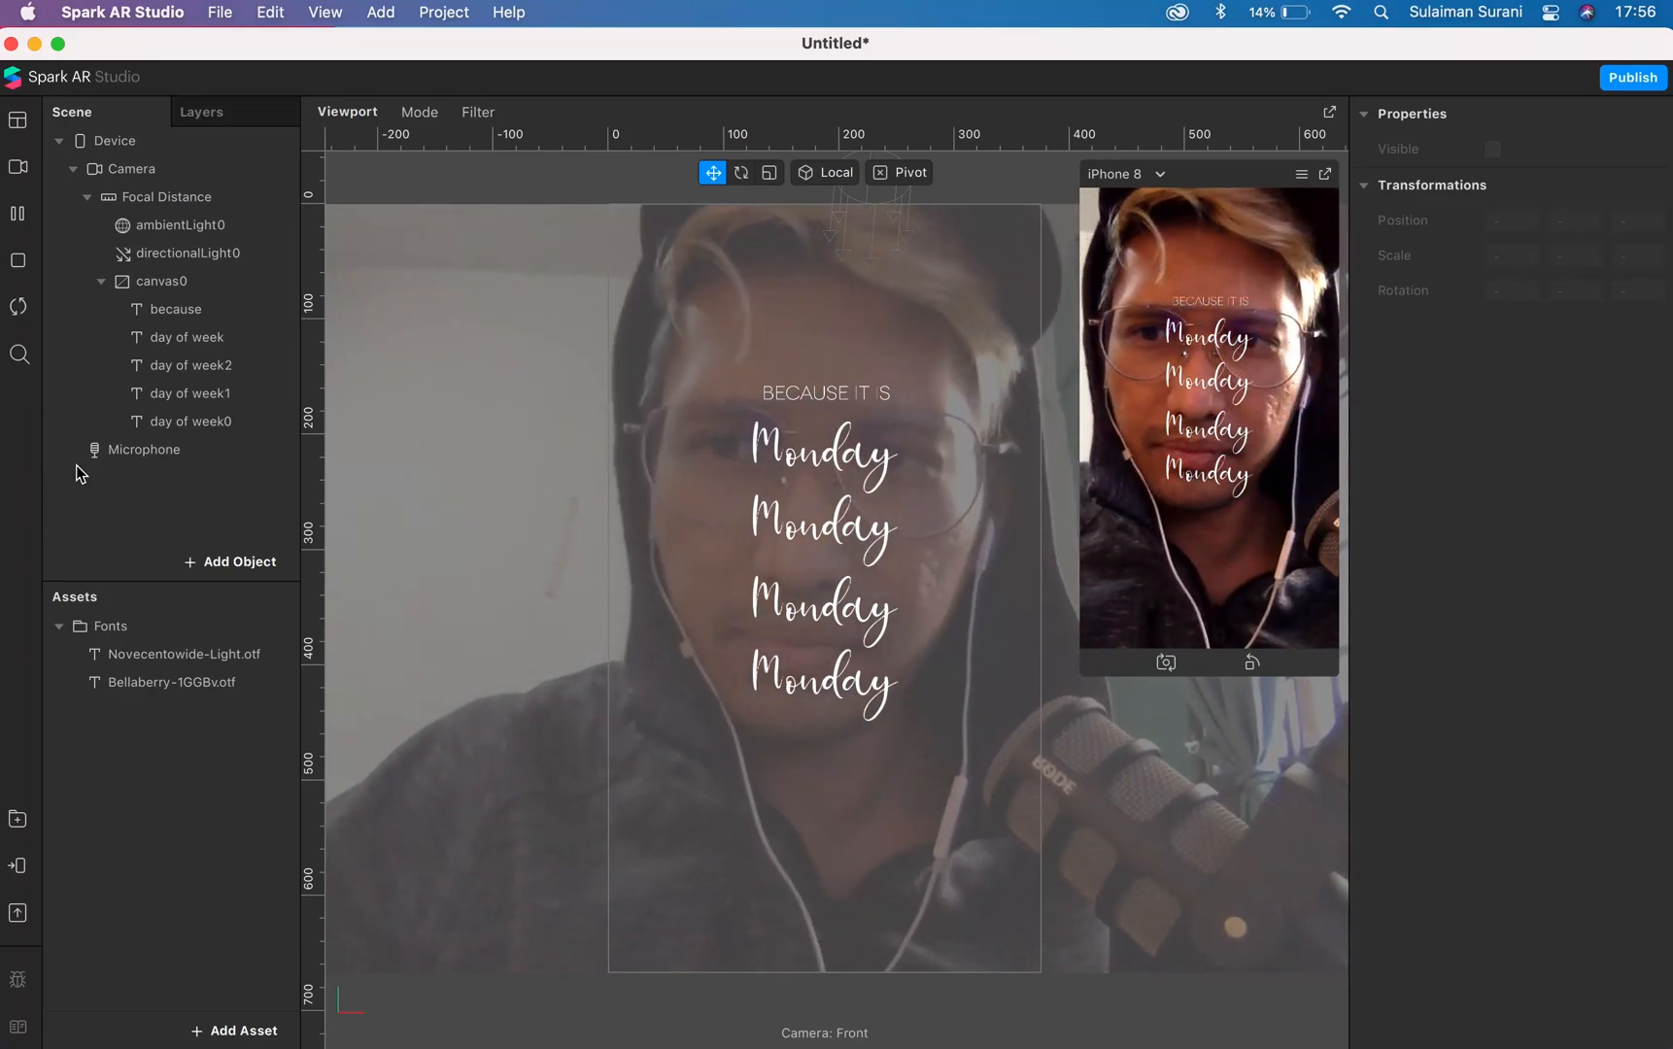
{"action": "left_click", "coordinate": [163, 421]}
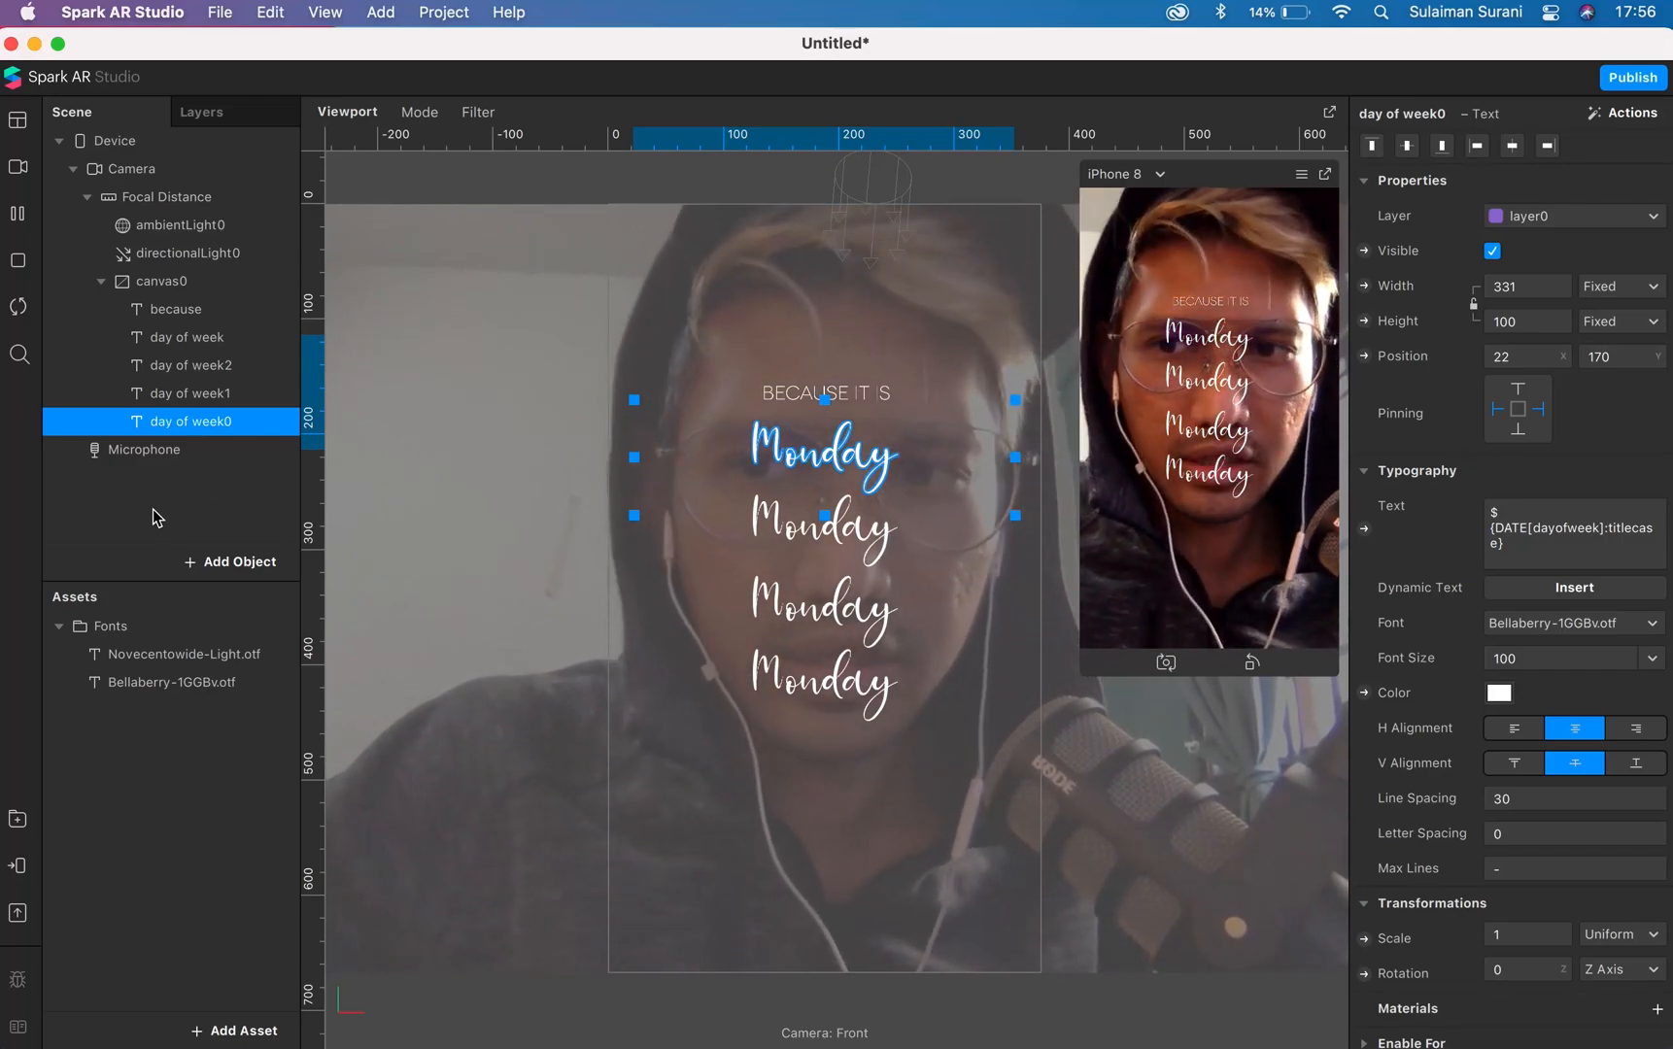
{"action": "left_click", "coordinate": [153, 510]}
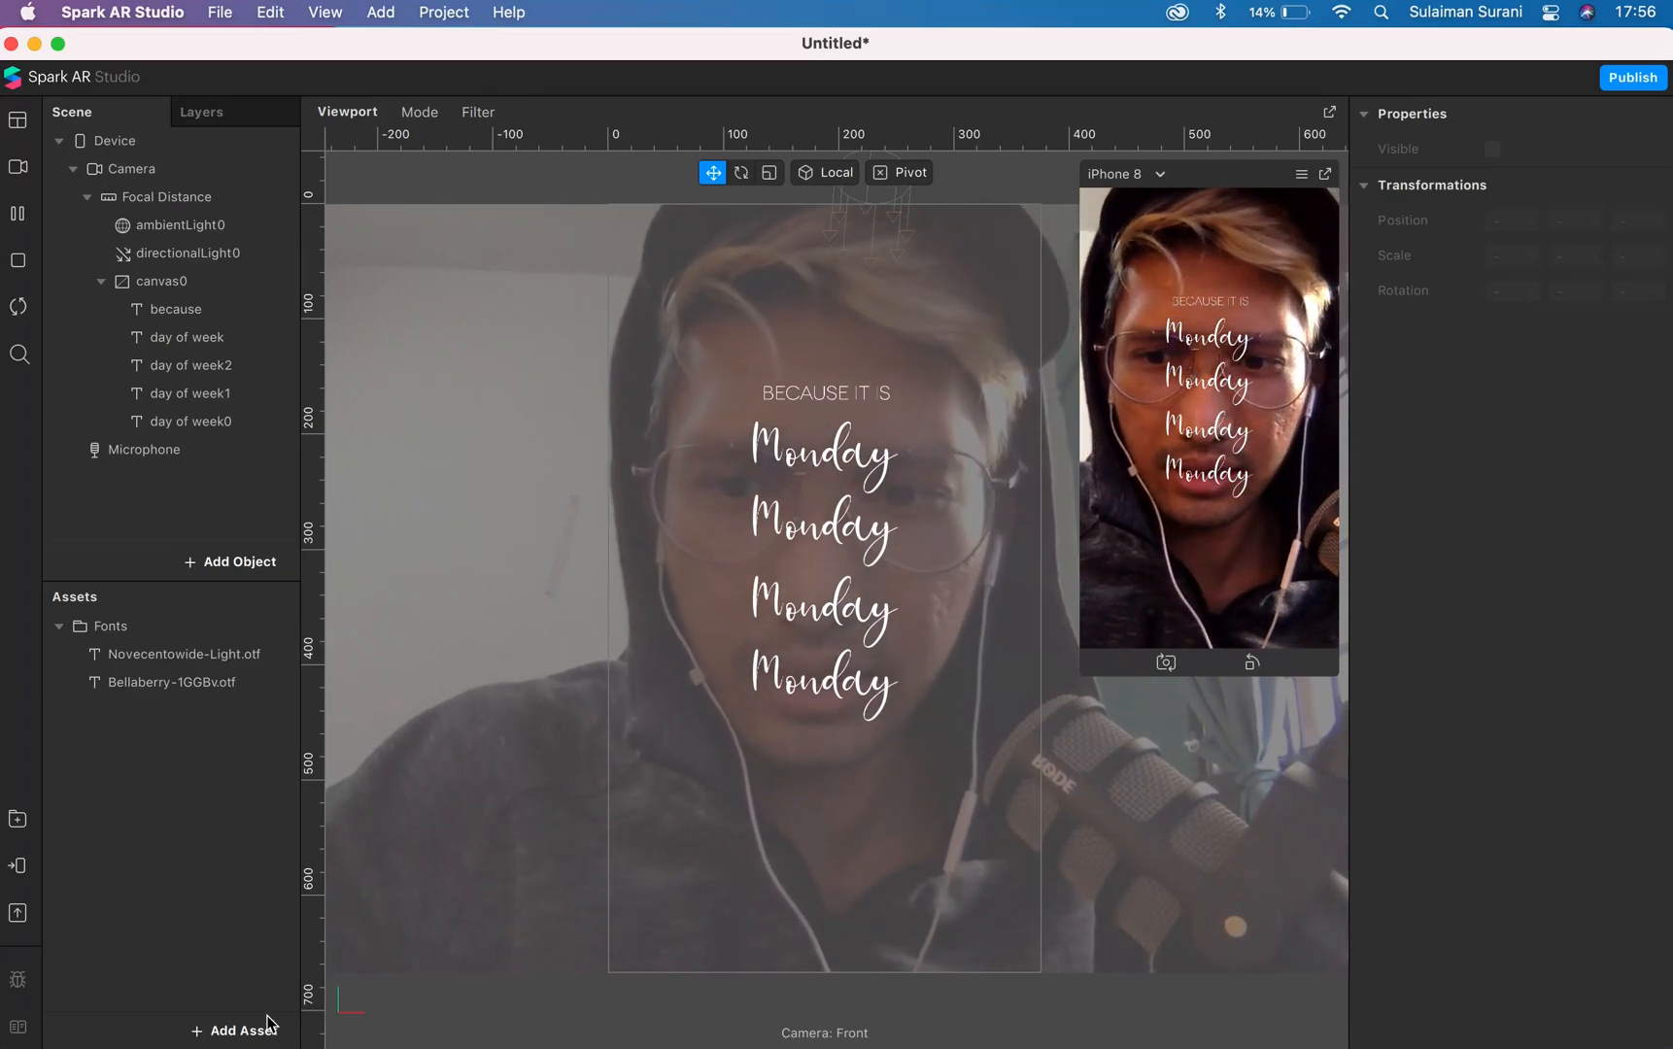
- Import Futuristic_bleak.png from the LUT Presets folder as a color LUT asset
{"action": "left_click", "coordinate": [237, 1031]}
{"action": "mouse_move", "coordinate": [363, 711]}
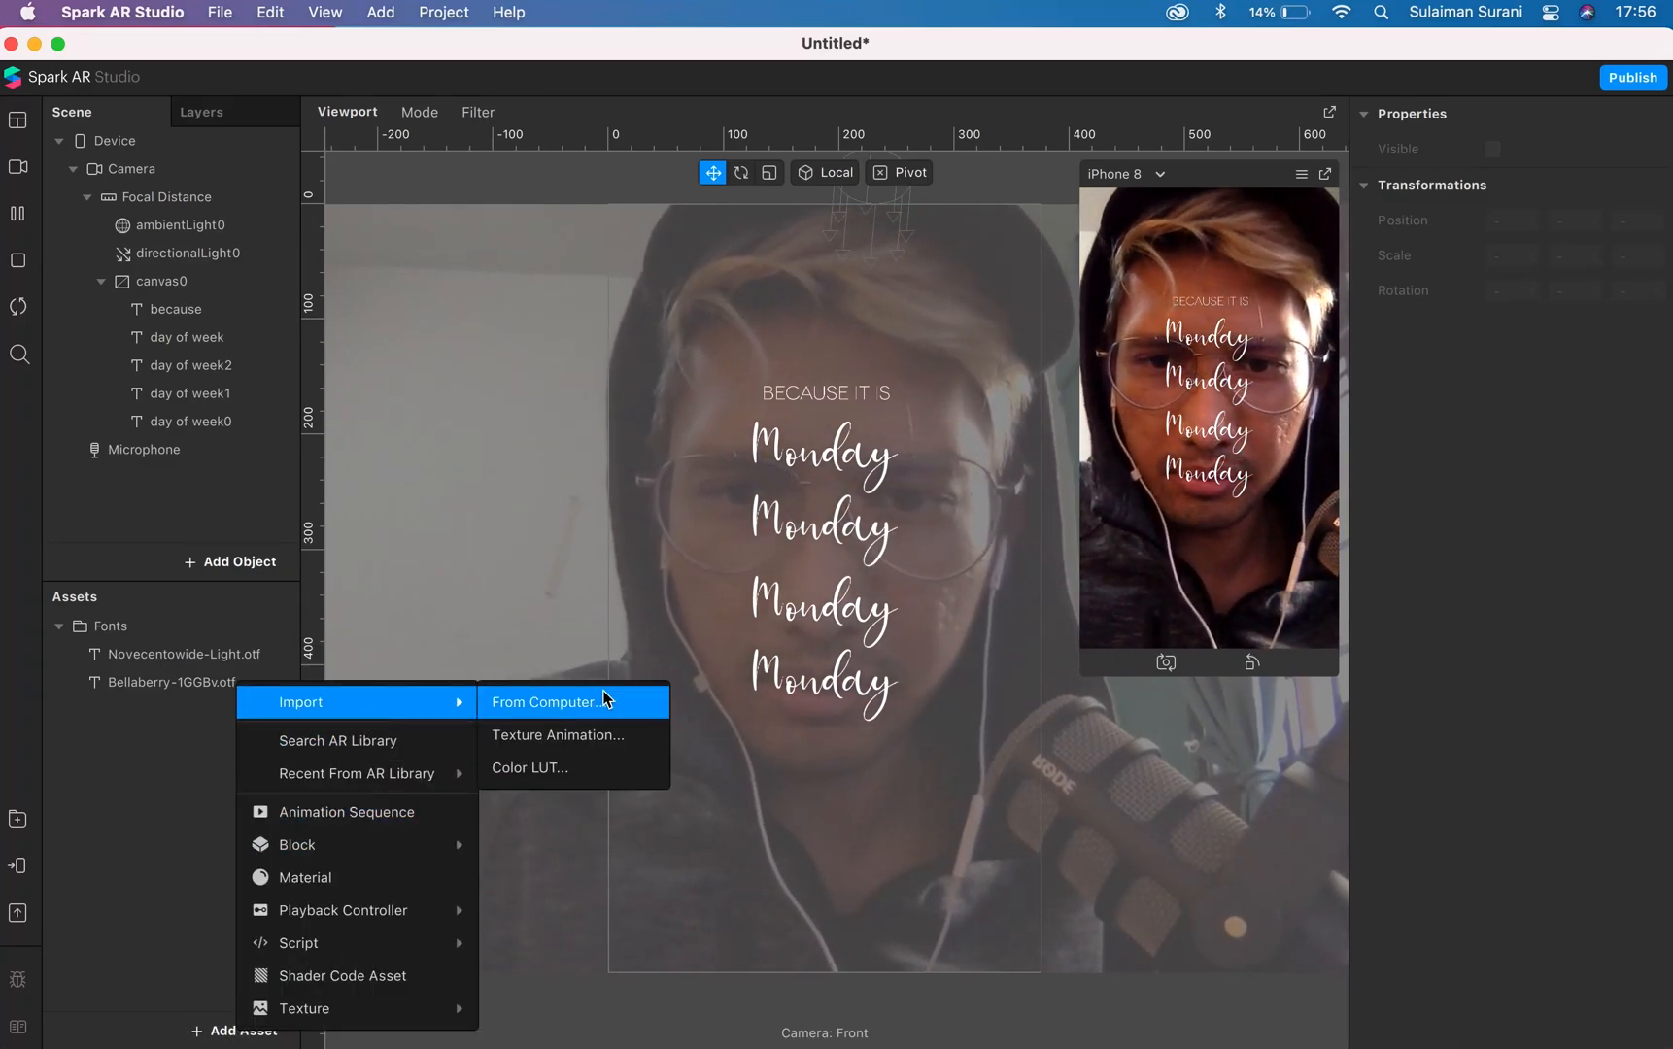
{"action": "left_click", "coordinate": [541, 775]}
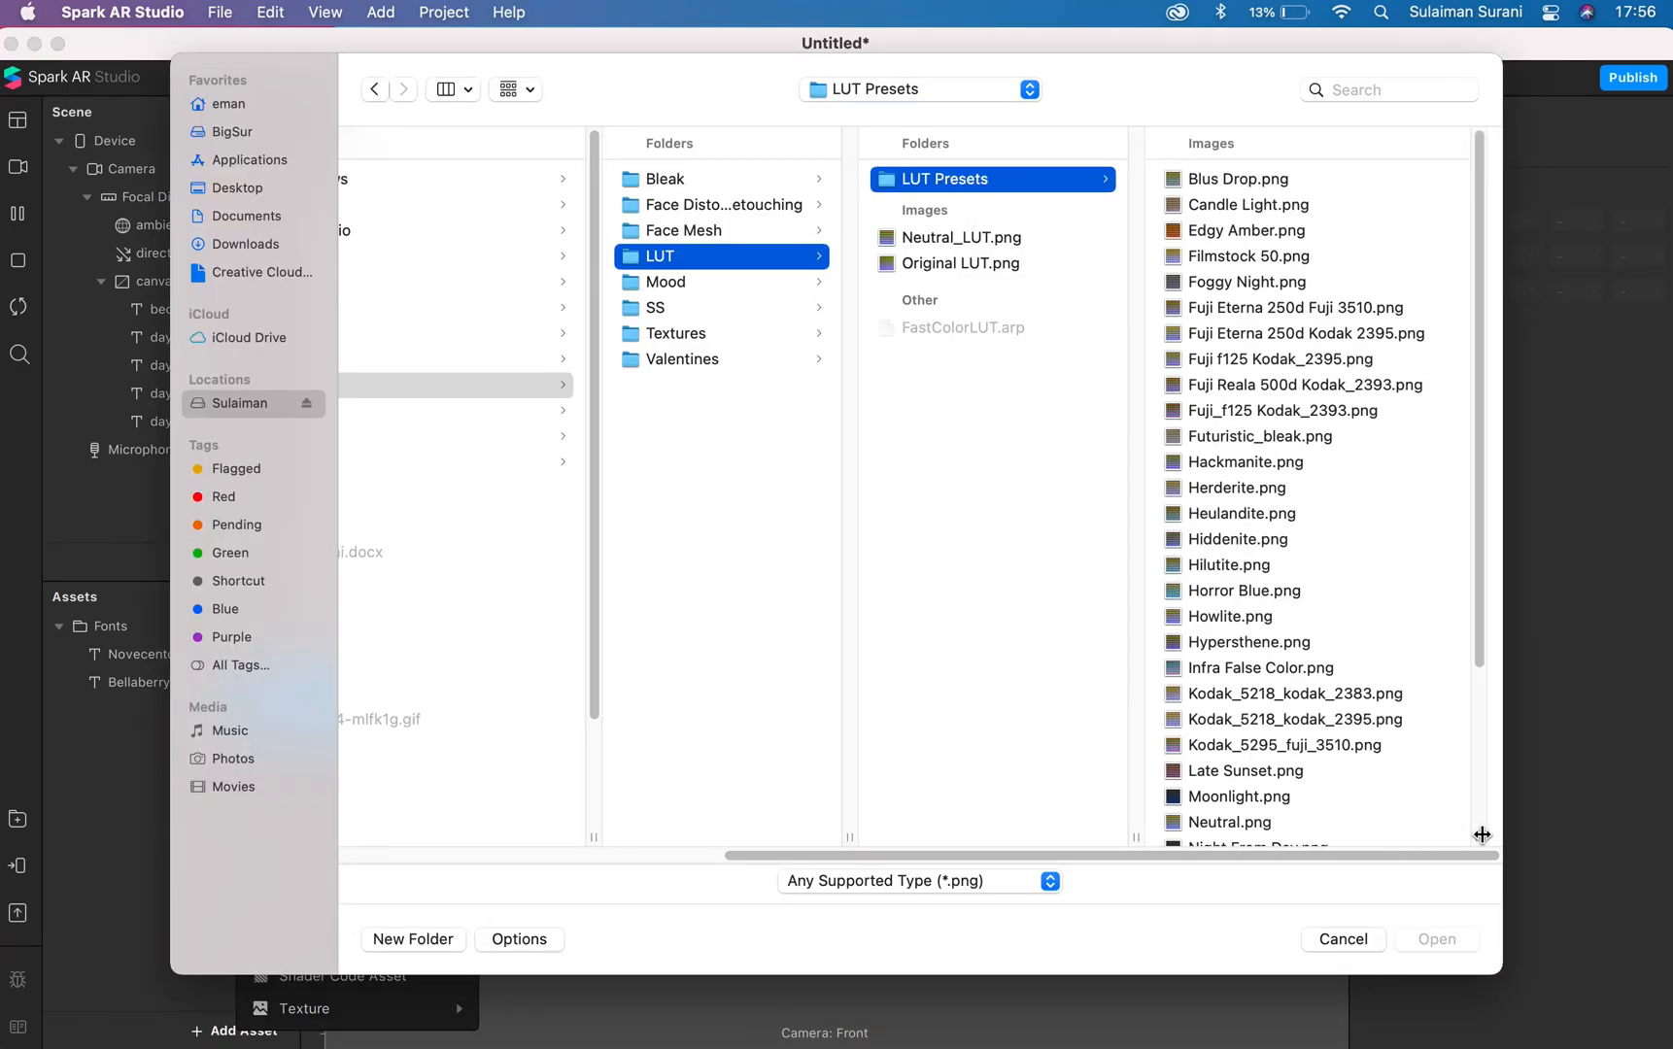
{"action": "left_click_drag", "start_coordinate": [1503, 831], "coordinate": [1551, 834]}
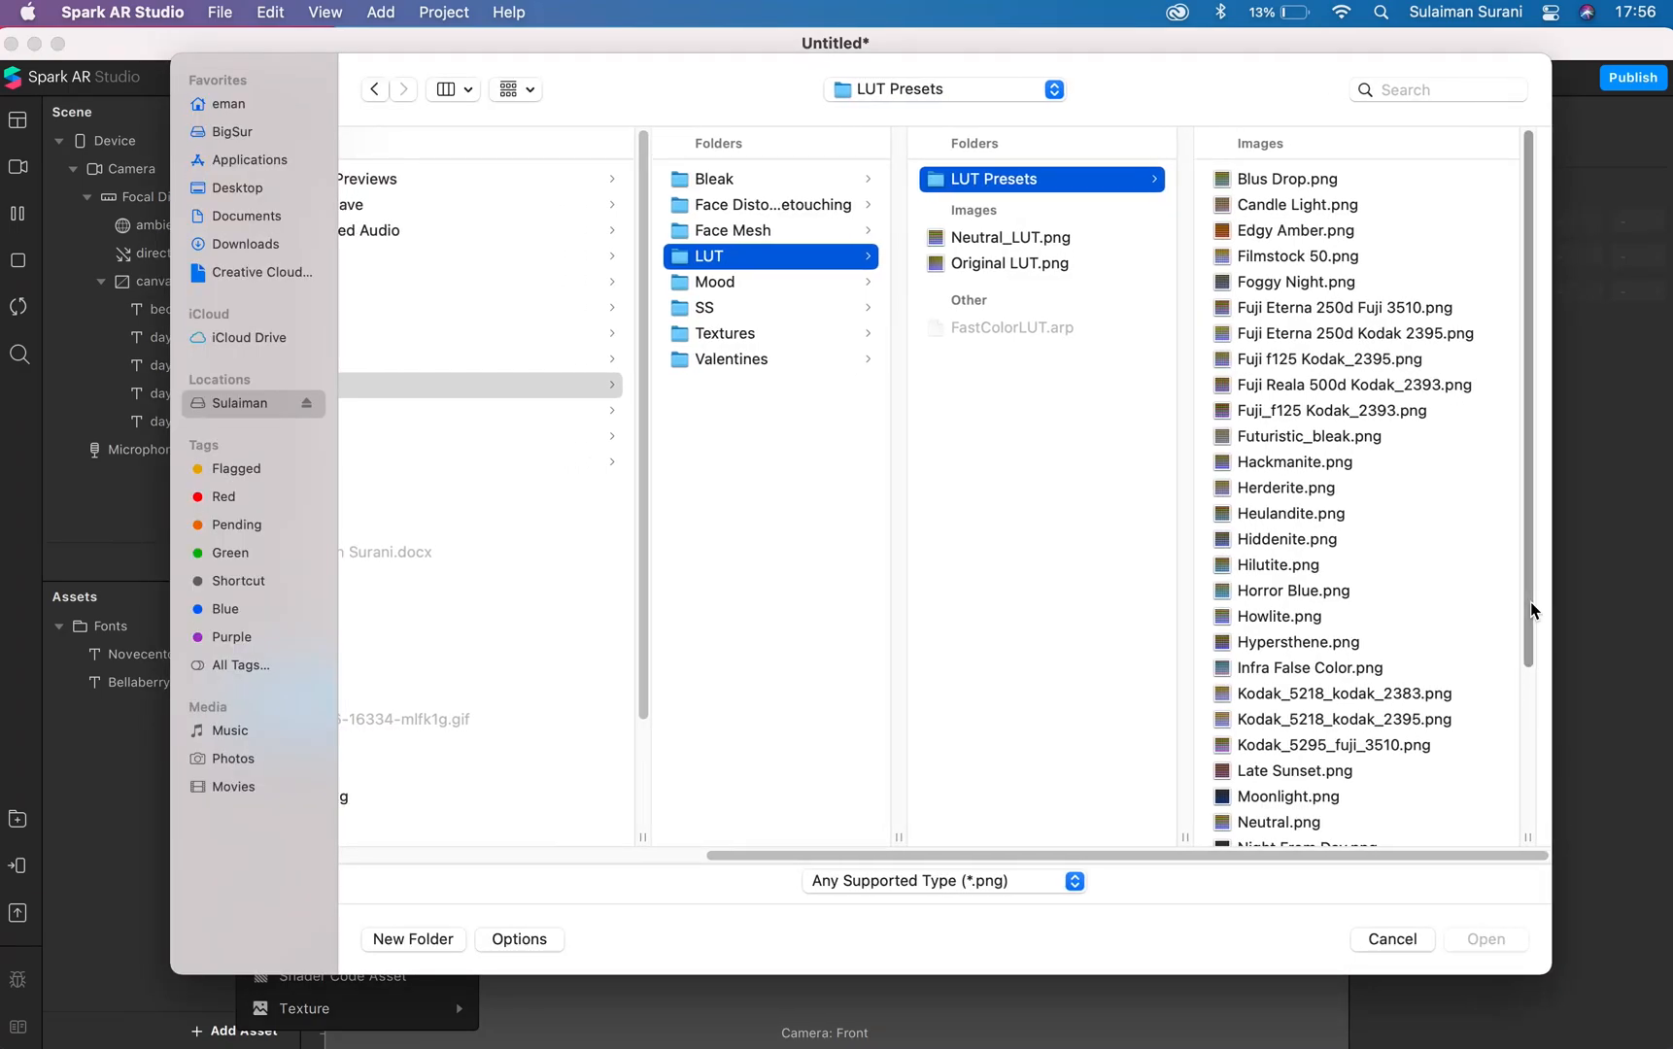
{"action": "scroll", "coordinate": [1530, 597], "scroll_direction": "down", "scroll_amount": 2}
{"action": "left_click_drag", "start_coordinate": [1526, 641], "coordinate": [1527, 664]}
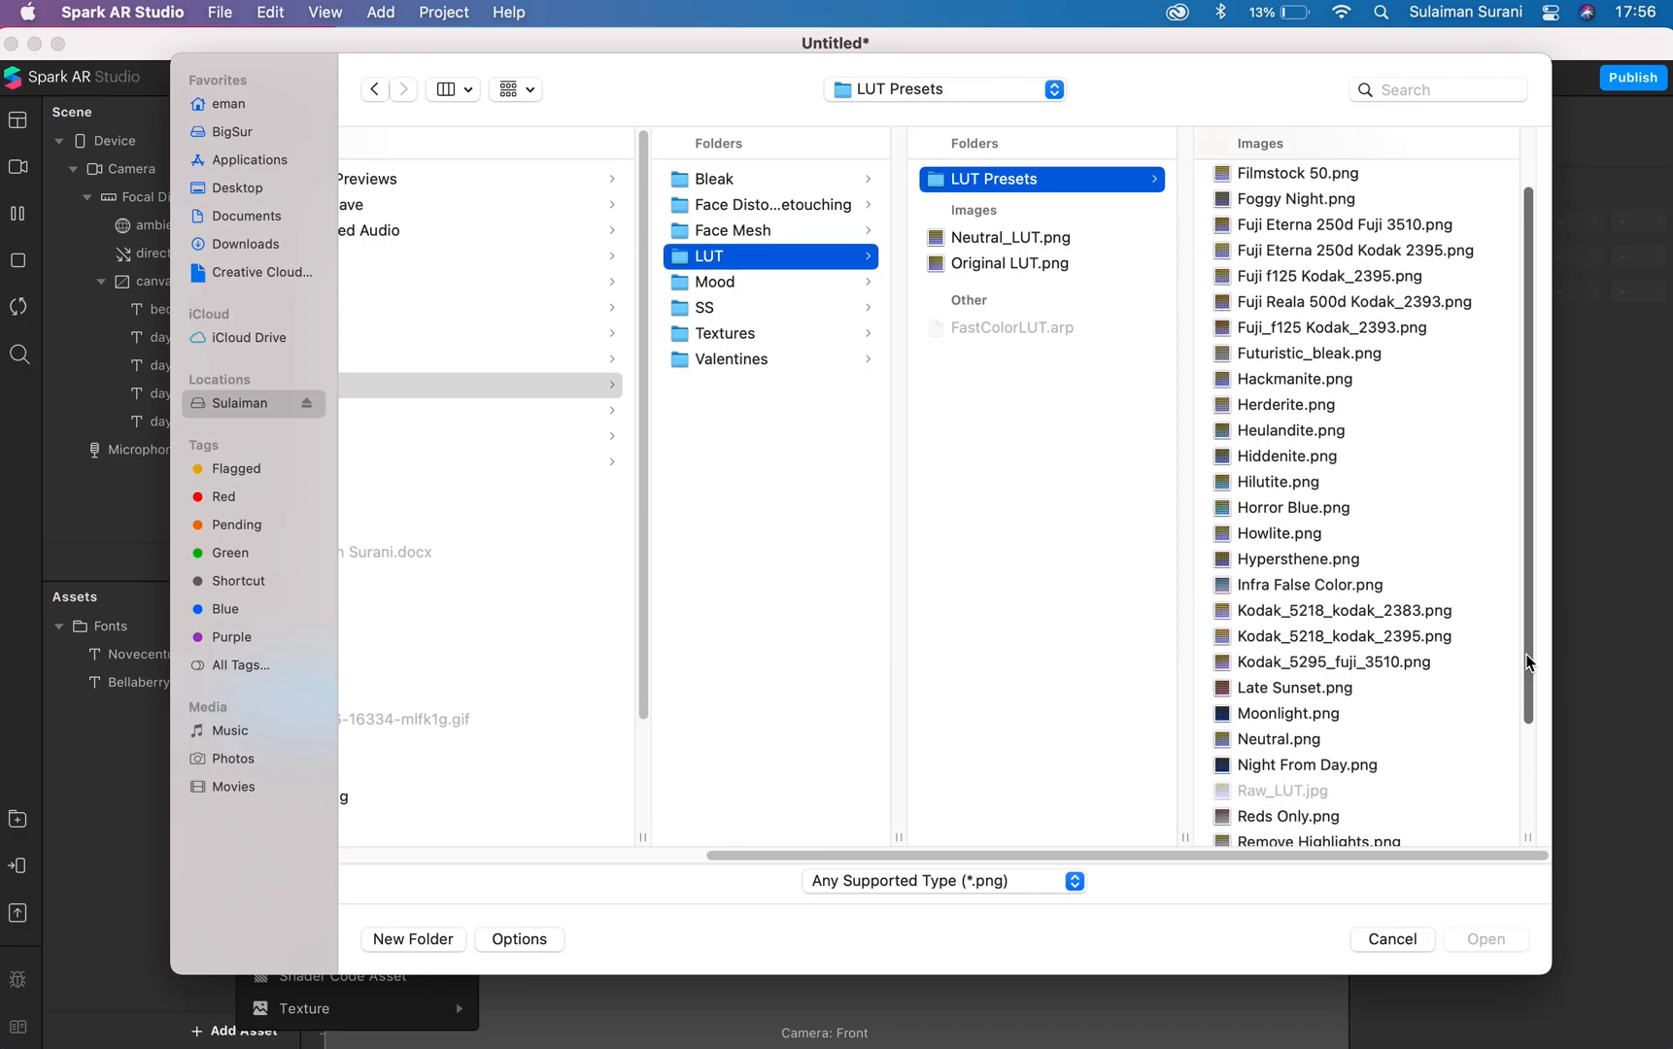
{"action": "left_click", "coordinate": [1307, 360]}
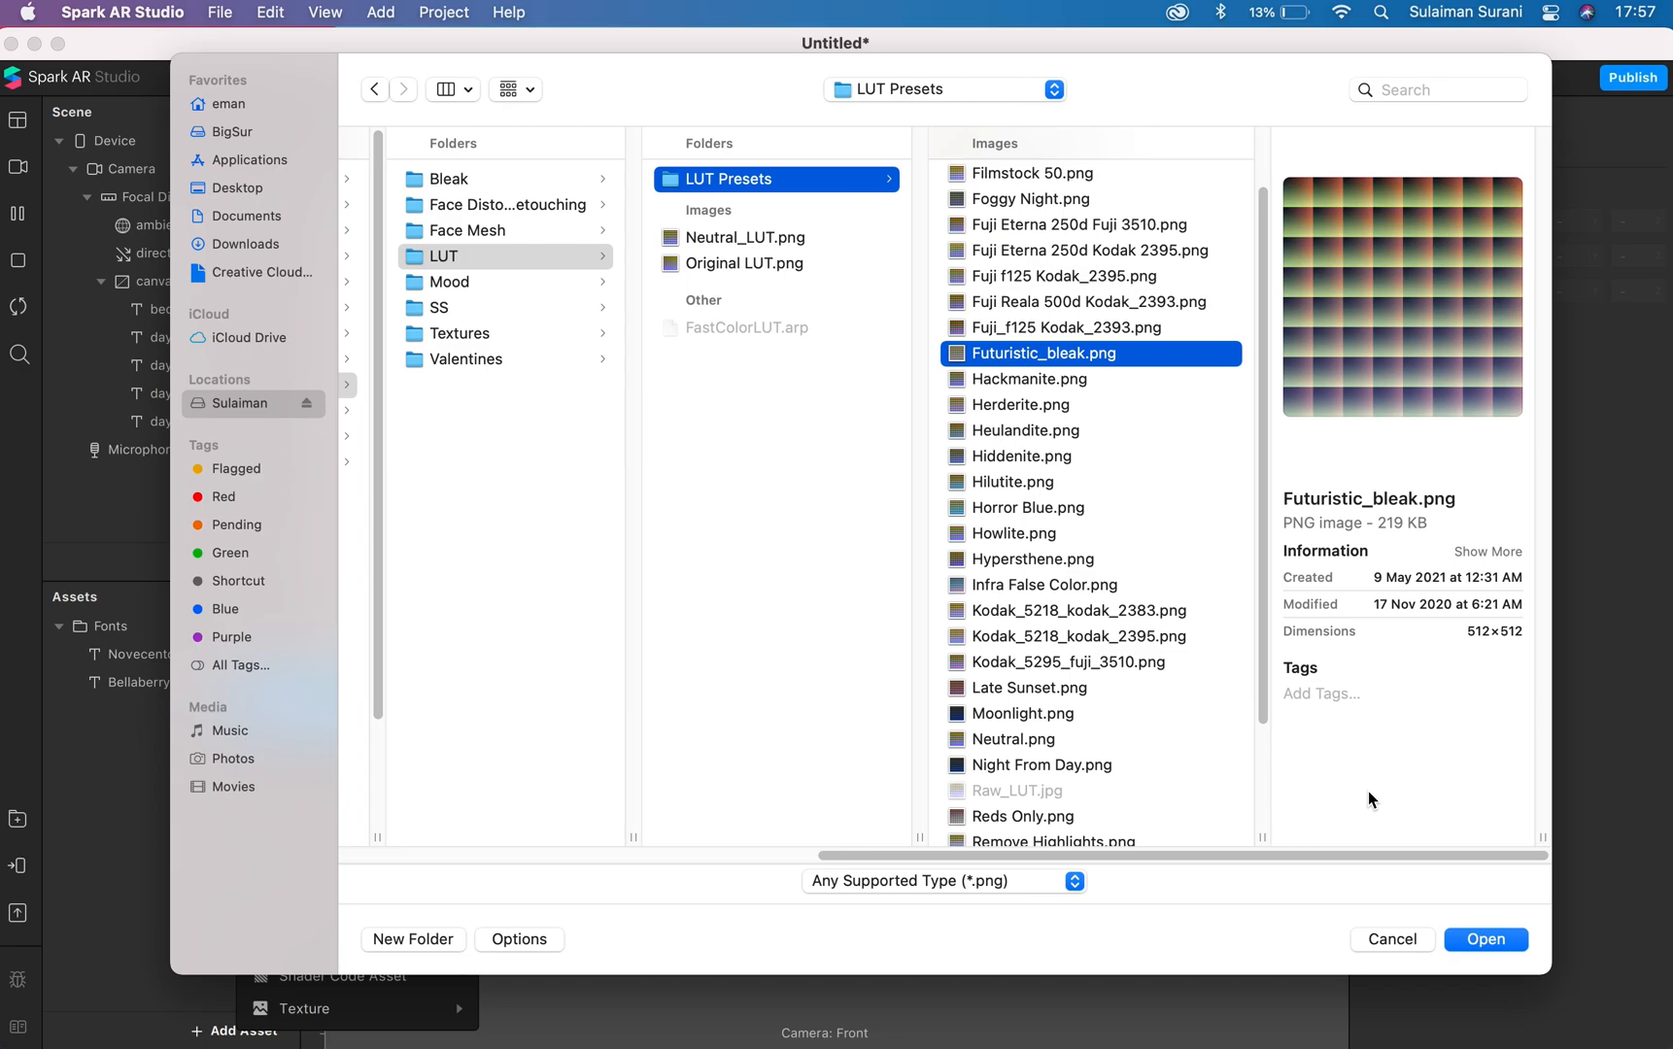
{"action": "left_click", "coordinate": [1476, 940]}
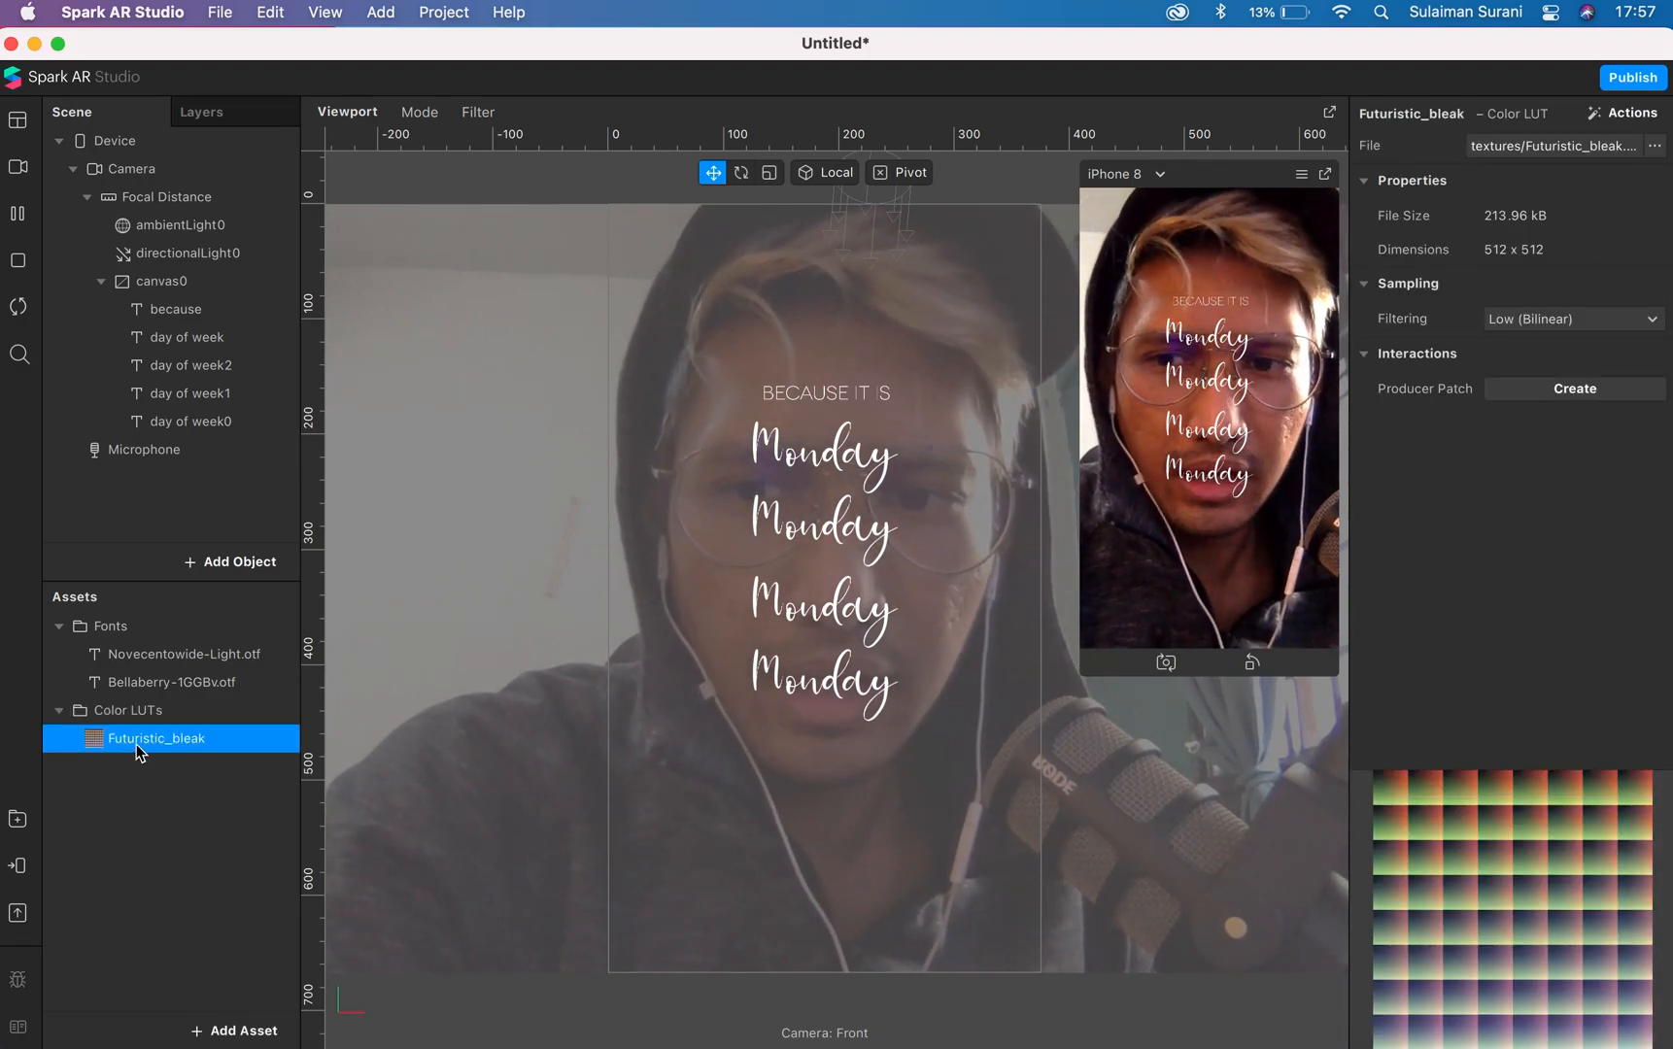
- Apply the Futuristic_bleak color LUT to the camera
{"action": "right_click", "coordinate": [136, 744]}
{"action": "mouse_move", "coordinate": [233, 704]}
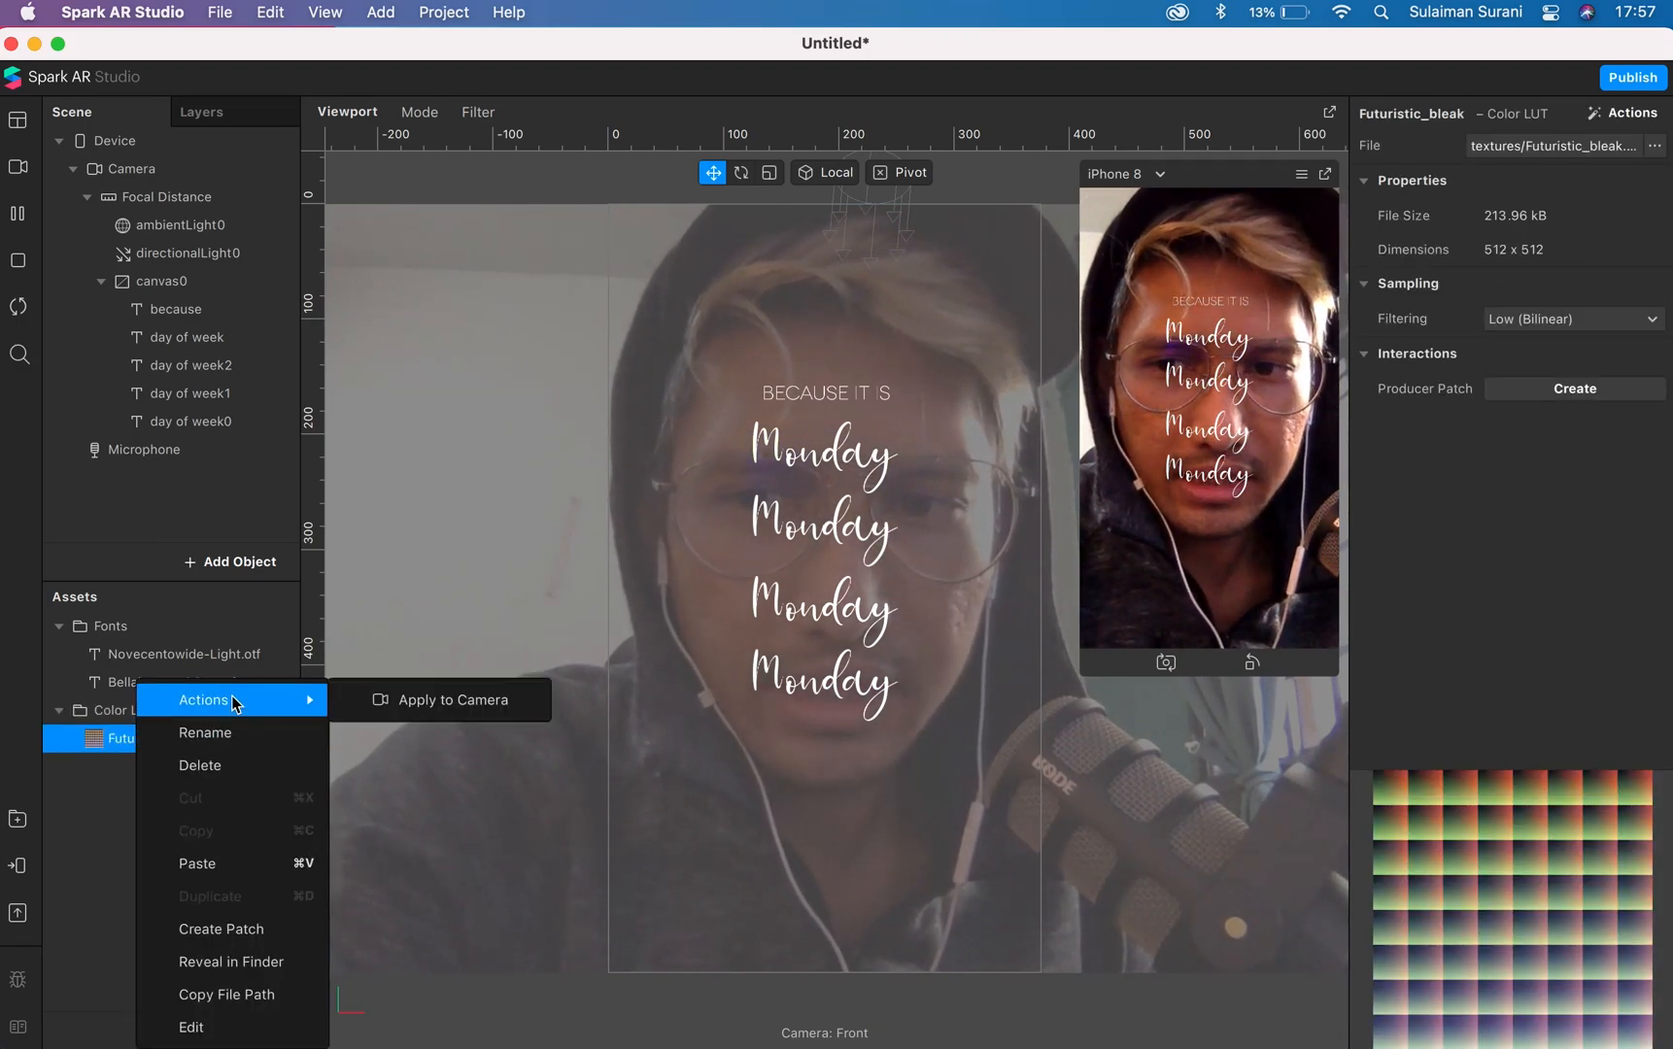
{"action": "left_click", "coordinate": [383, 701]}
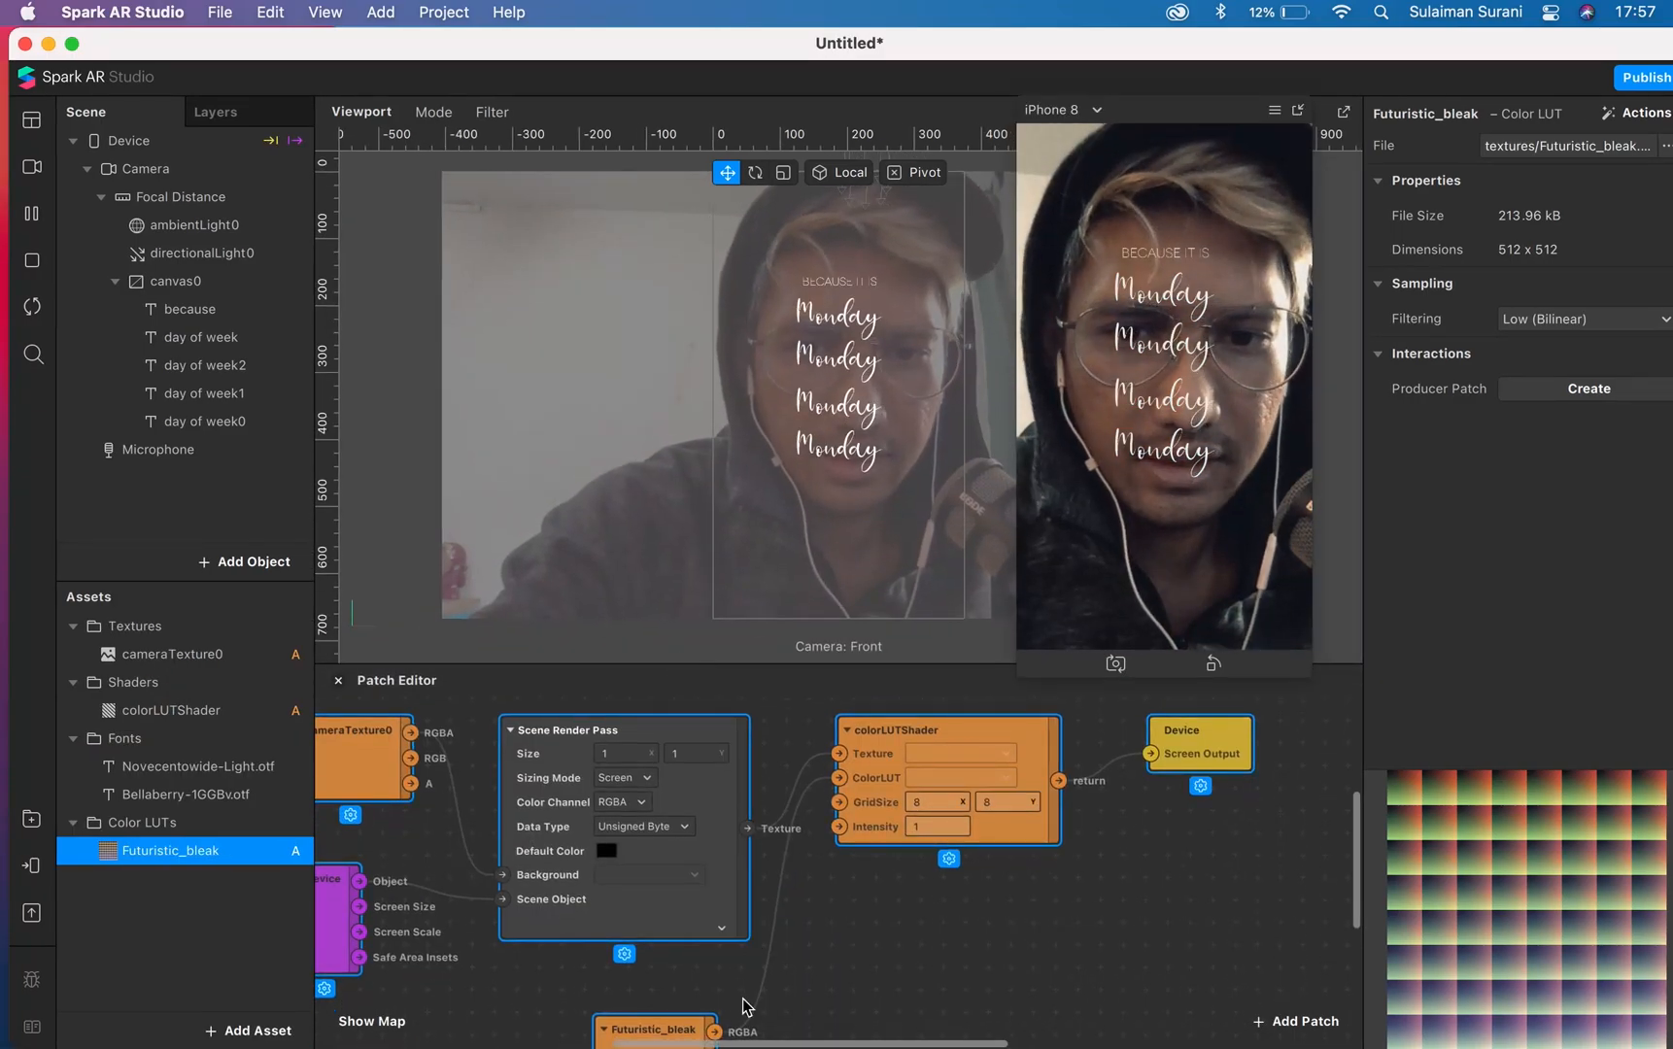
{"action": "mouse_move", "coordinate": [734, 1045]}
{"action": "left_mouse_down"}
{"action": "mouse_move", "coordinate": [636, 1044]}
{"action": "mouse_move", "coordinate": [706, 1042]}
{"action": "left_mouse_up"}
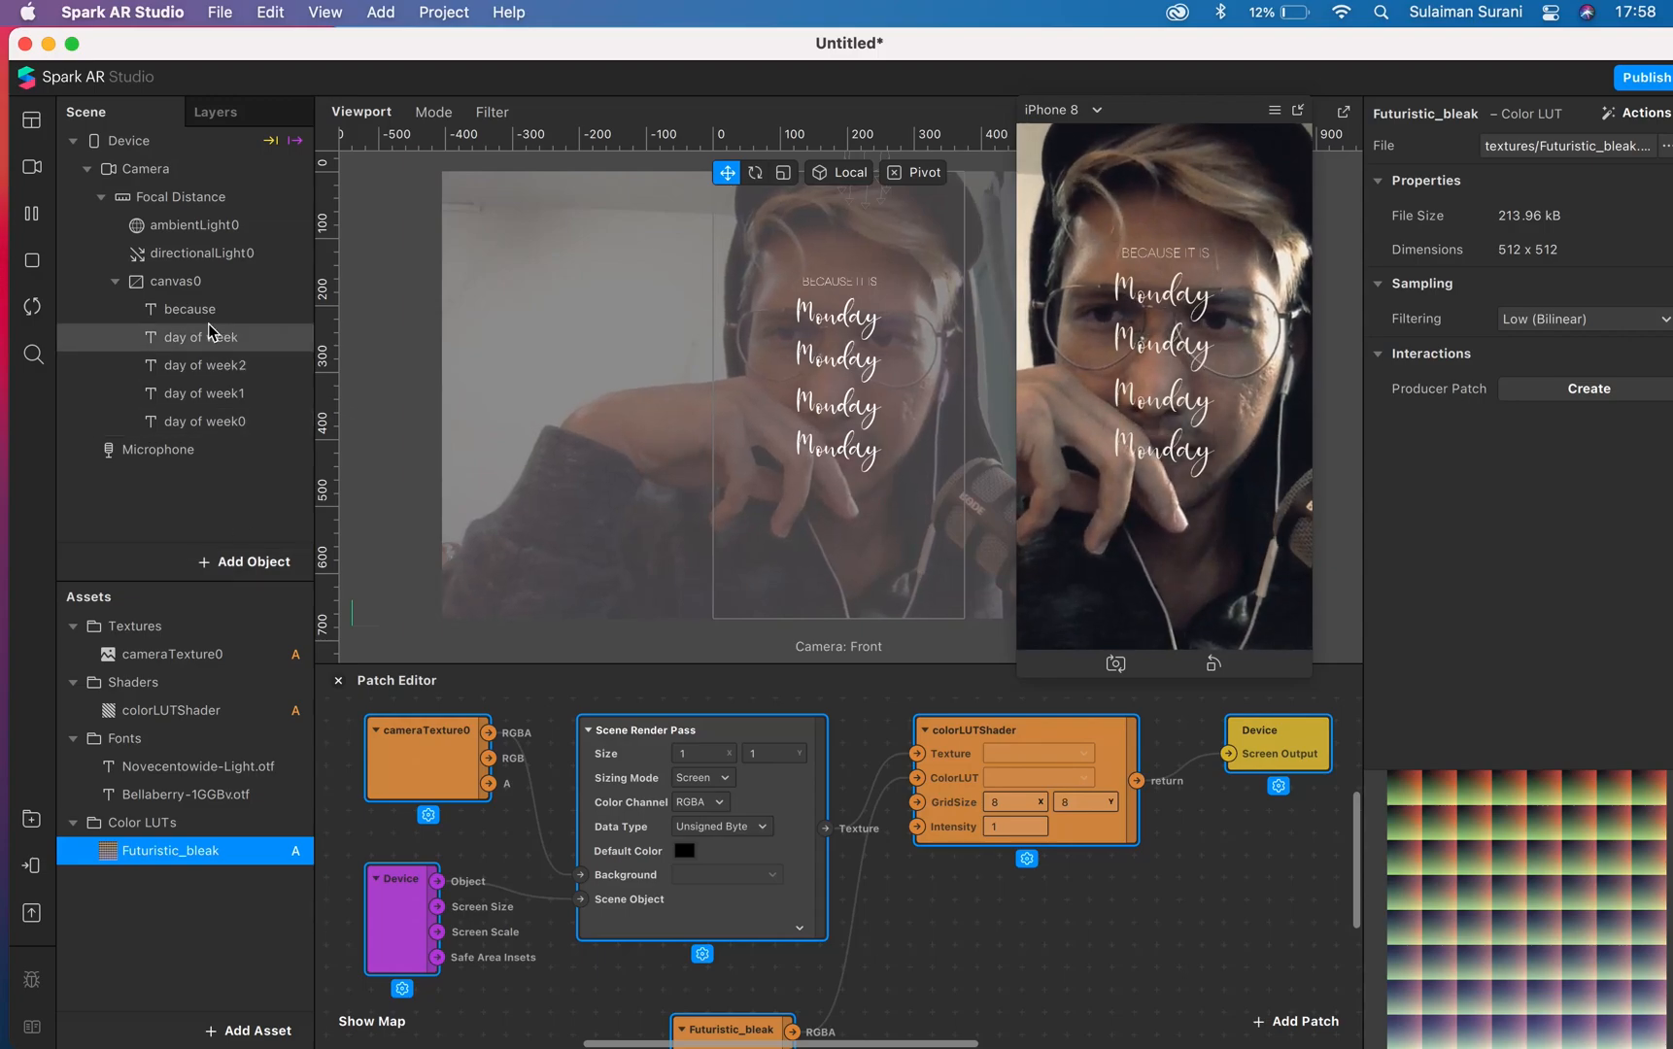
- Add a rectangle to canvas0 and set its width and height to 100 Relative so it covers the canvas
{"action": "left_click", "coordinate": [179, 284]}
{"action": "right_click", "coordinate": [181, 287]}
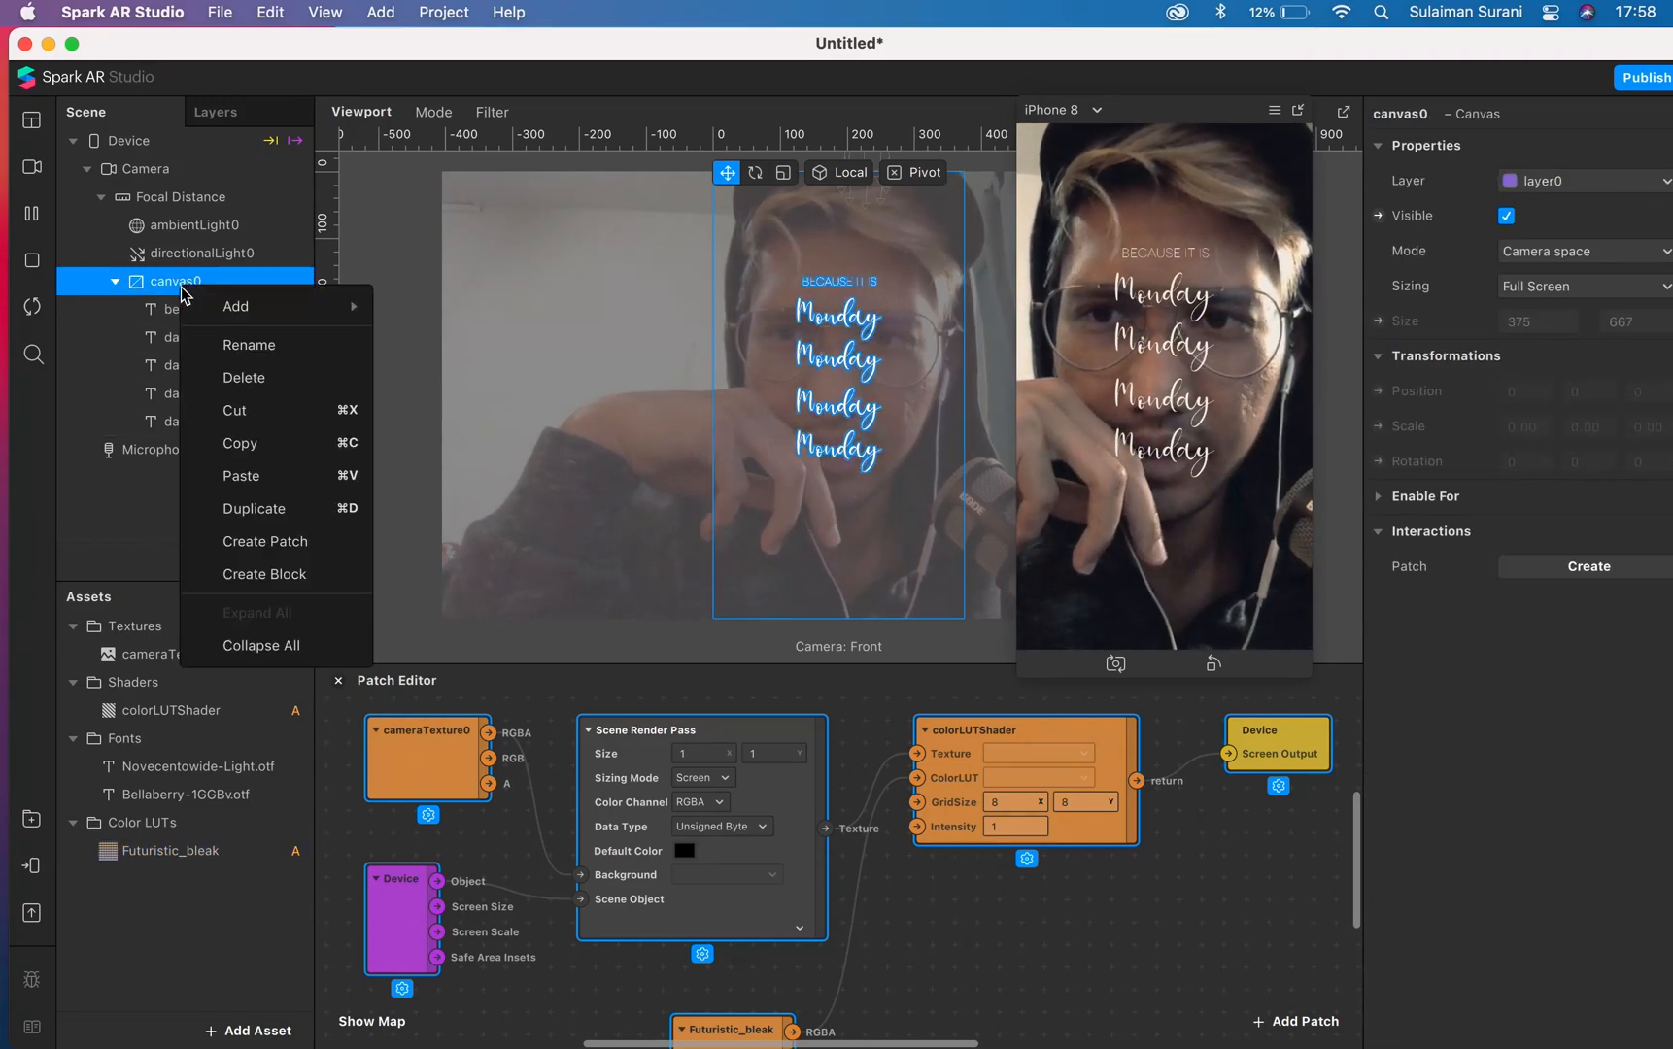
{"action": "mouse_move", "coordinate": [269, 310]}
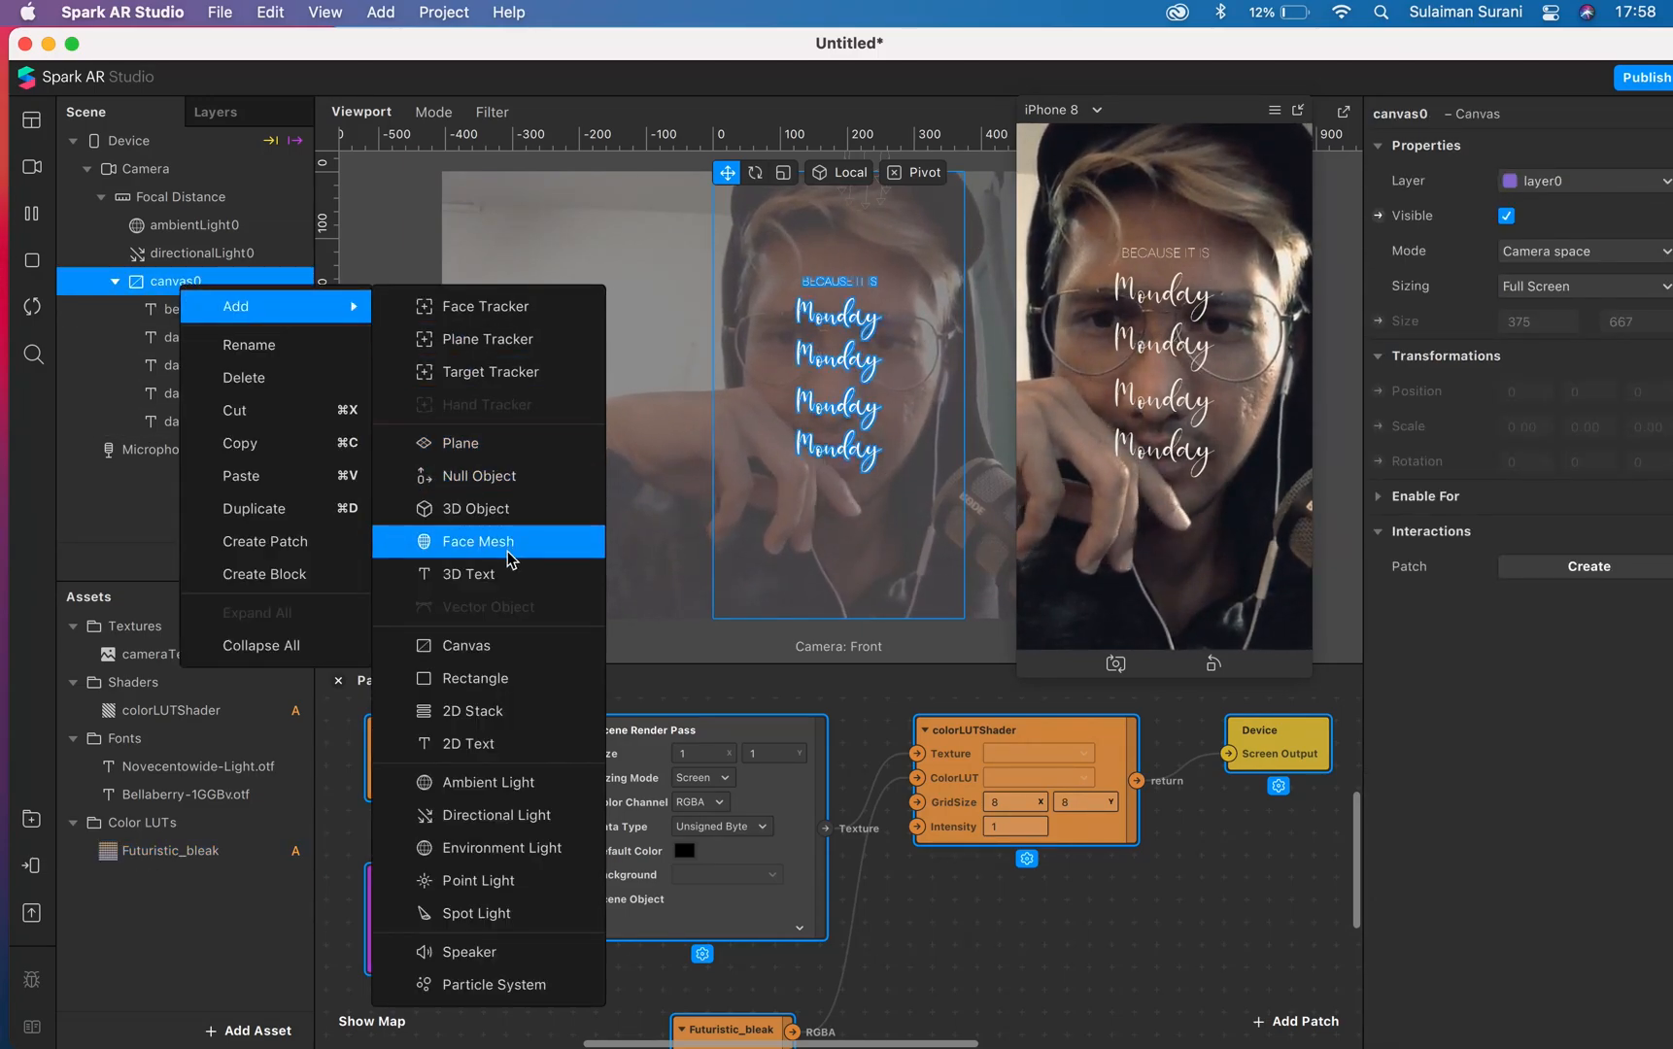
{"action": "left_click", "coordinate": [476, 680]}
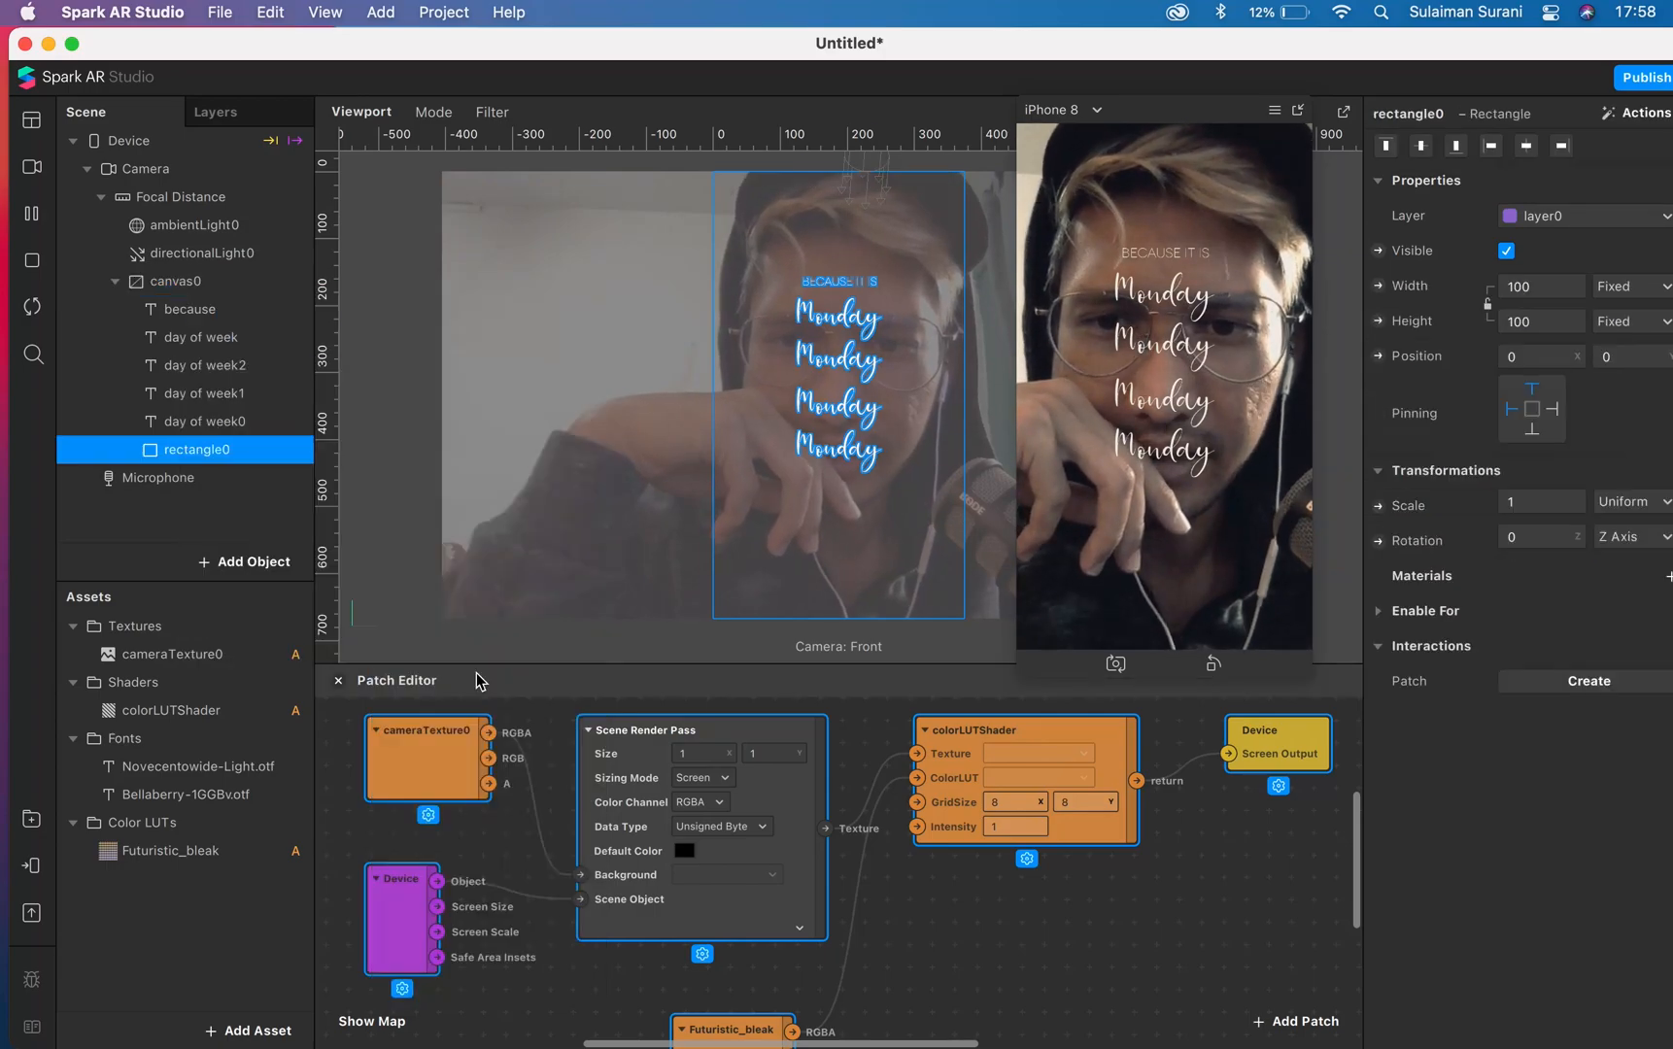
{"action": "left_click", "coordinate": [1548, 288]}
{"action": "left_click", "coordinate": [1544, 359]}
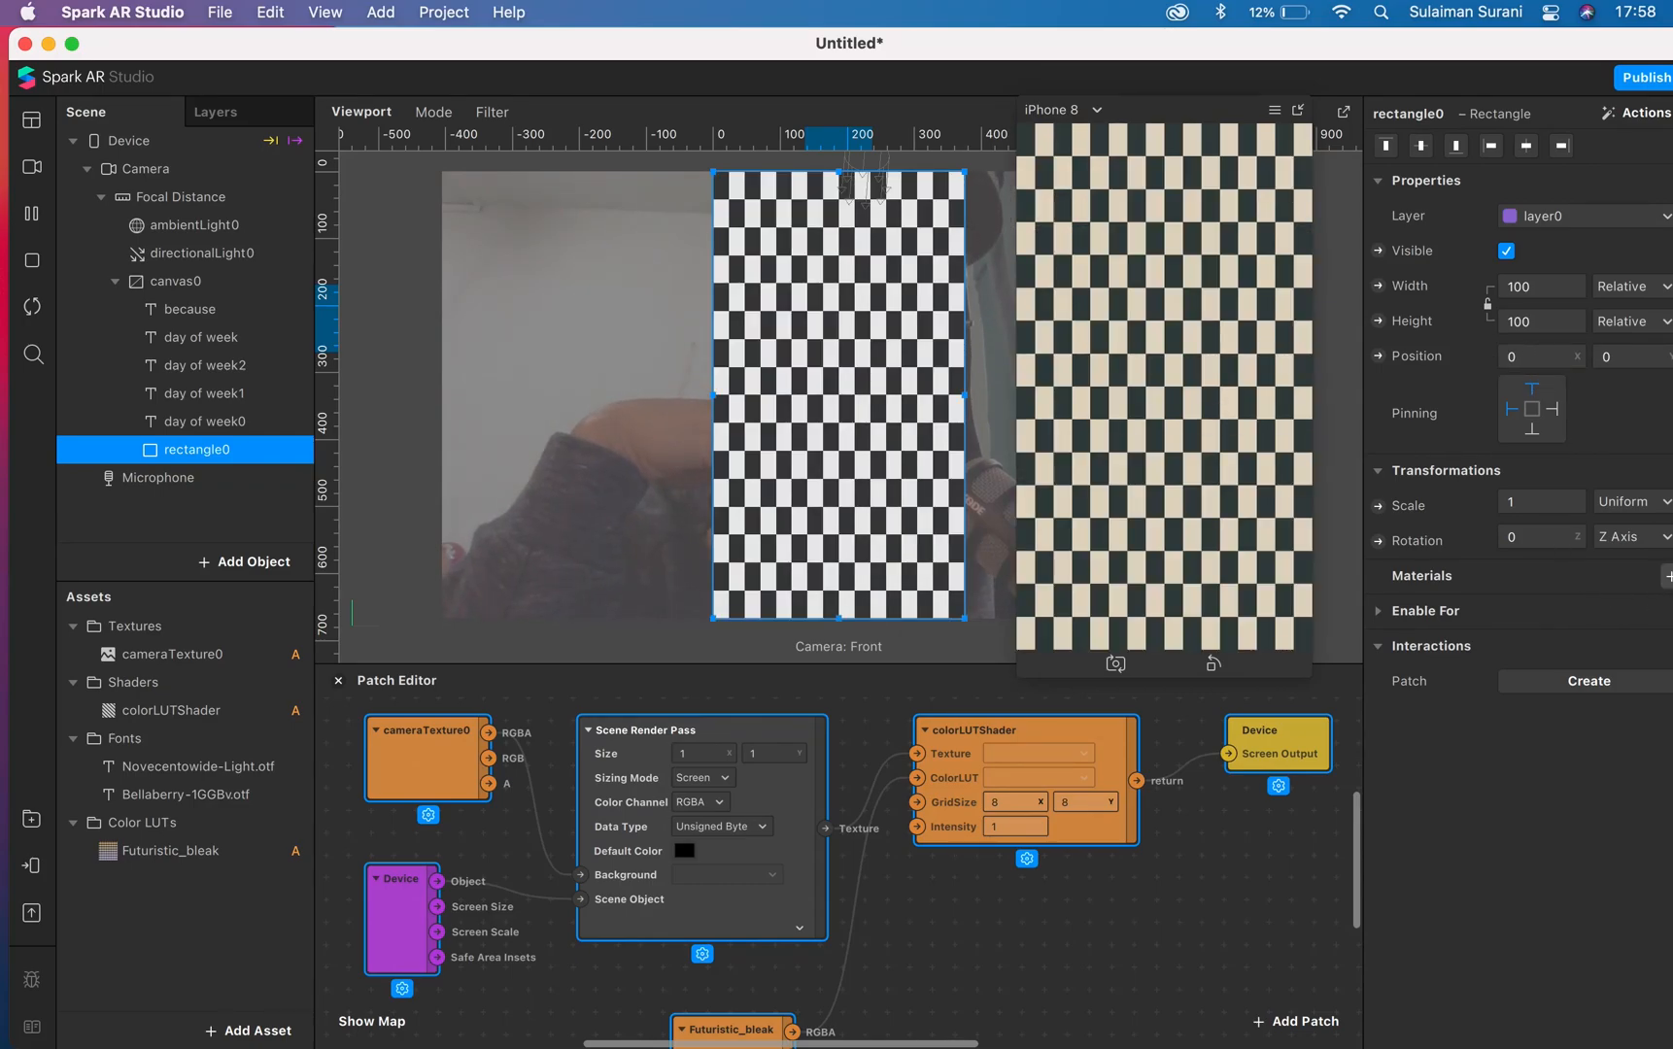
- Create a new material on the full-canvas rectangle
{"action": "left_click", "coordinate": [1667, 576]}
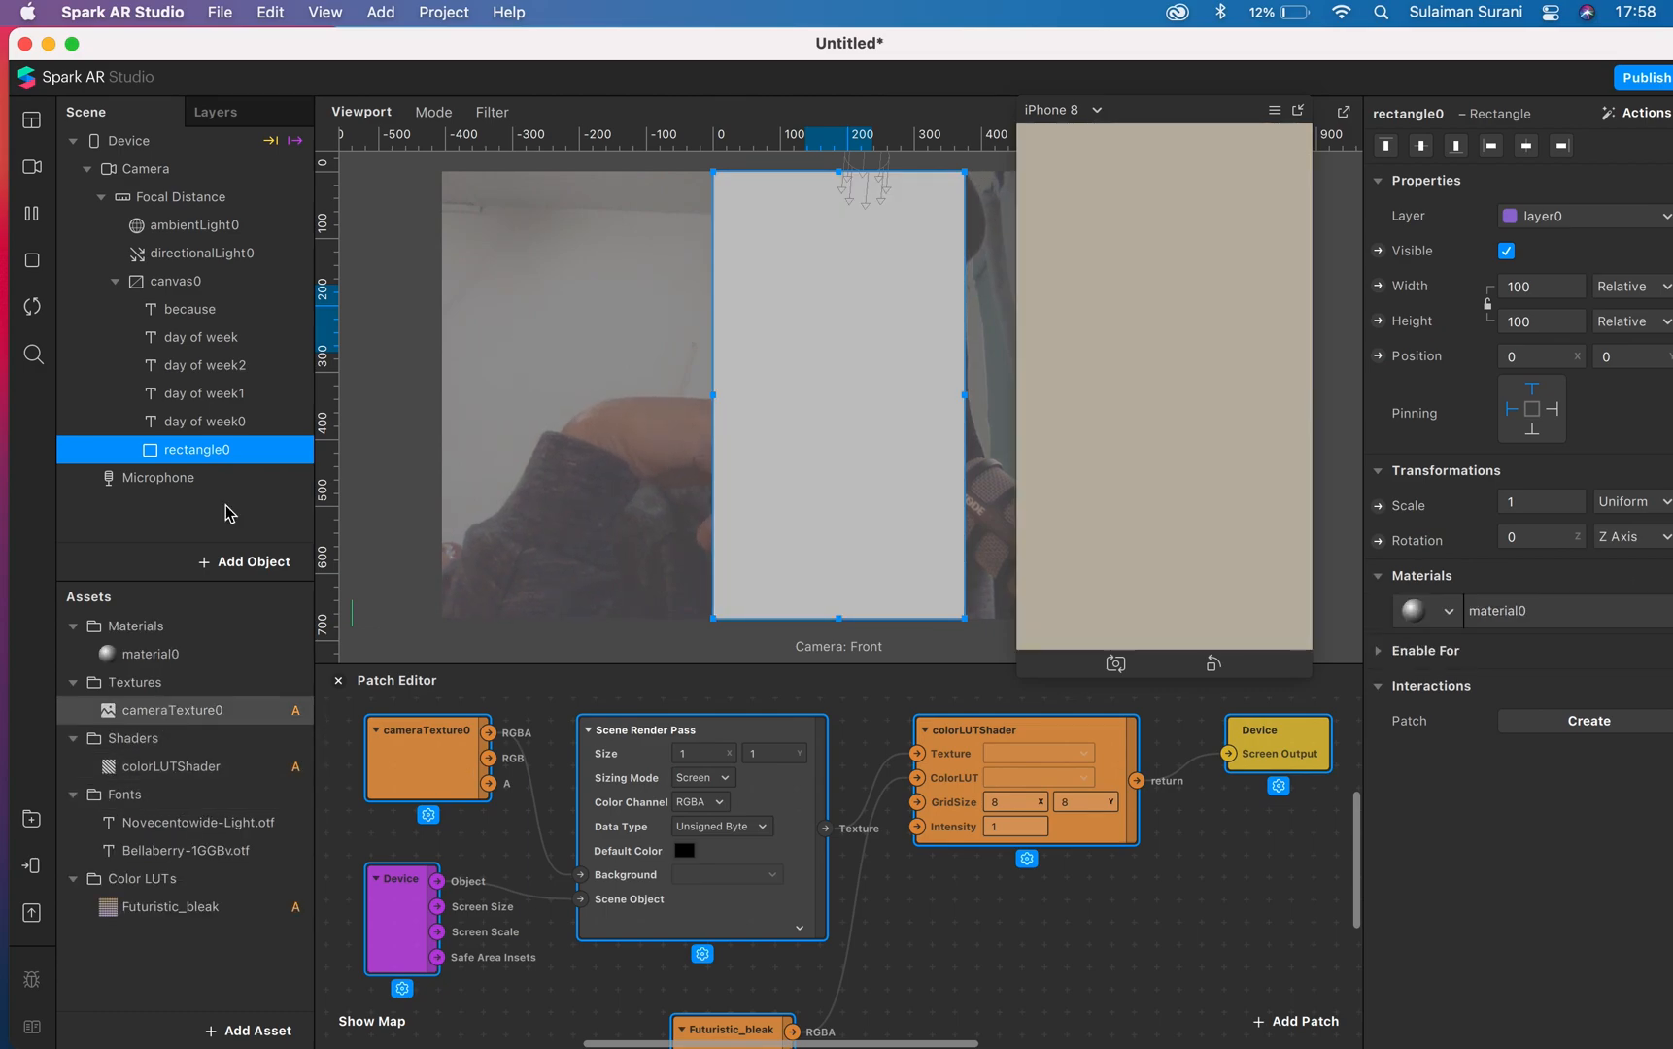
{"action": "left_click_drag", "start_coordinate": [214, 46], "coordinate": [200, 47]}
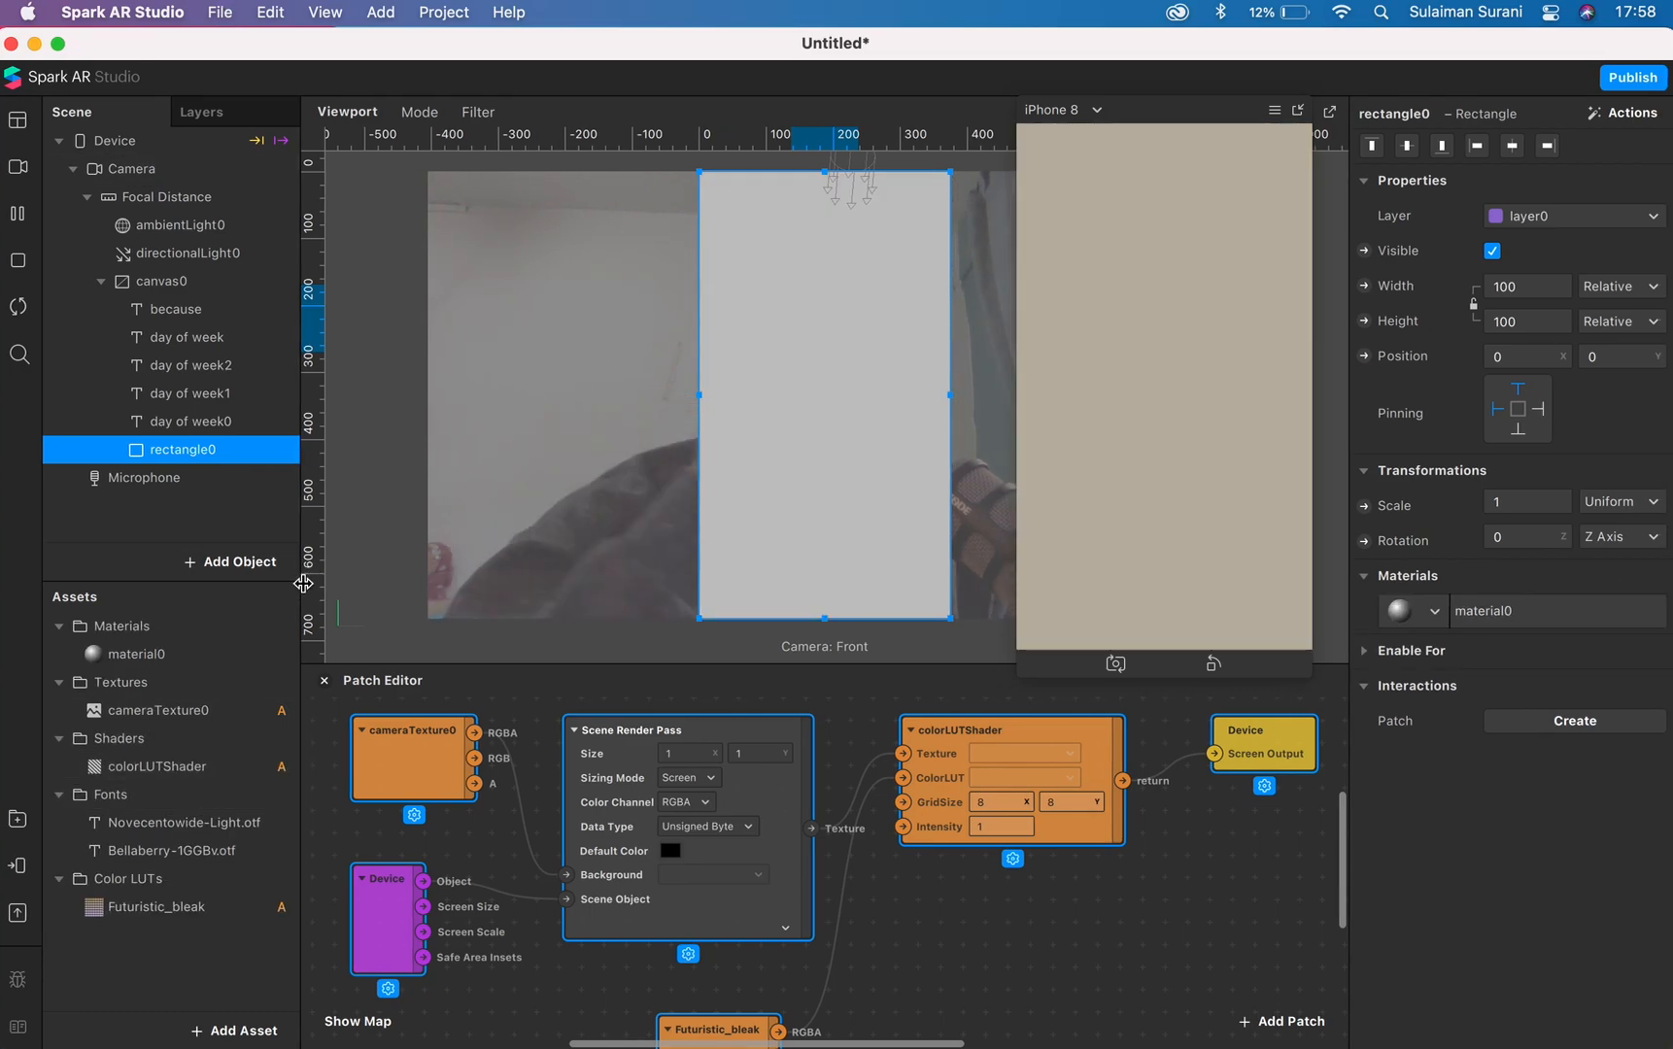
{"action": "left_click", "coordinate": [135, 659]}
- Rename the rectangle under canvas0 as texture
{"action": "left_click", "coordinate": [159, 455]}
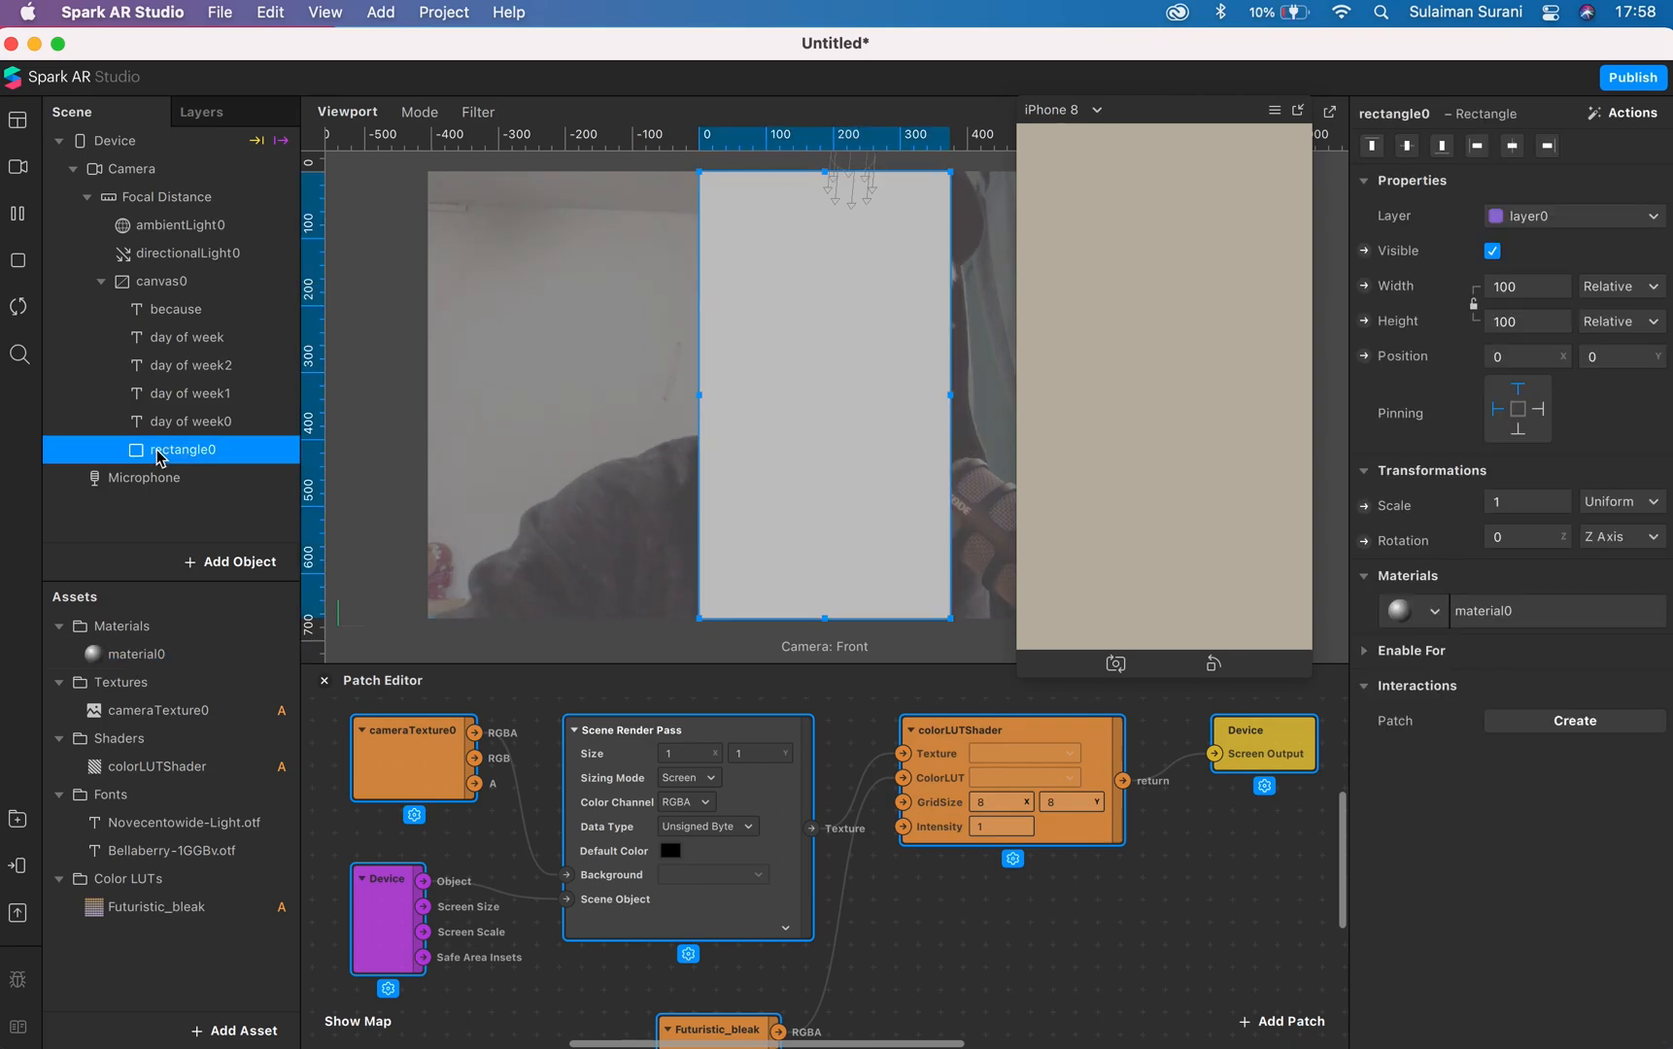
{"action": "right_click", "coordinate": [158, 454]}
{"action": "left_click", "coordinate": [277, 513]}
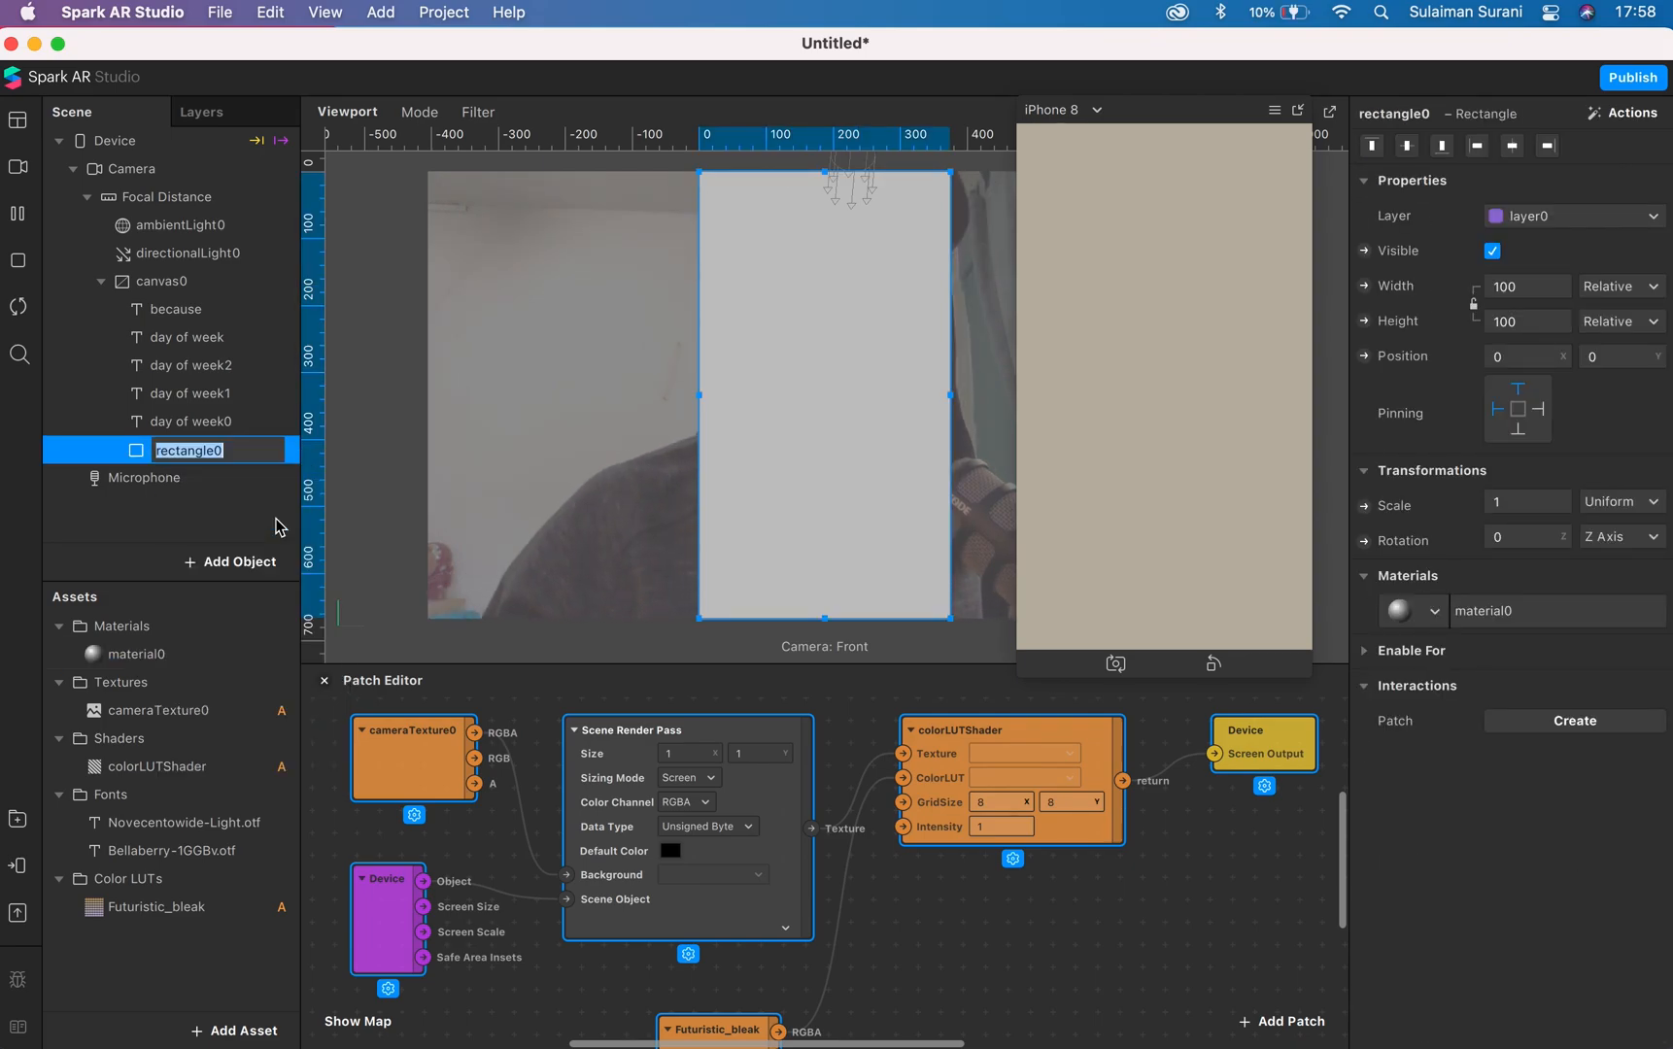
{"action": "type", "text": "texture"}
{"action": "key", "text": "Return"}
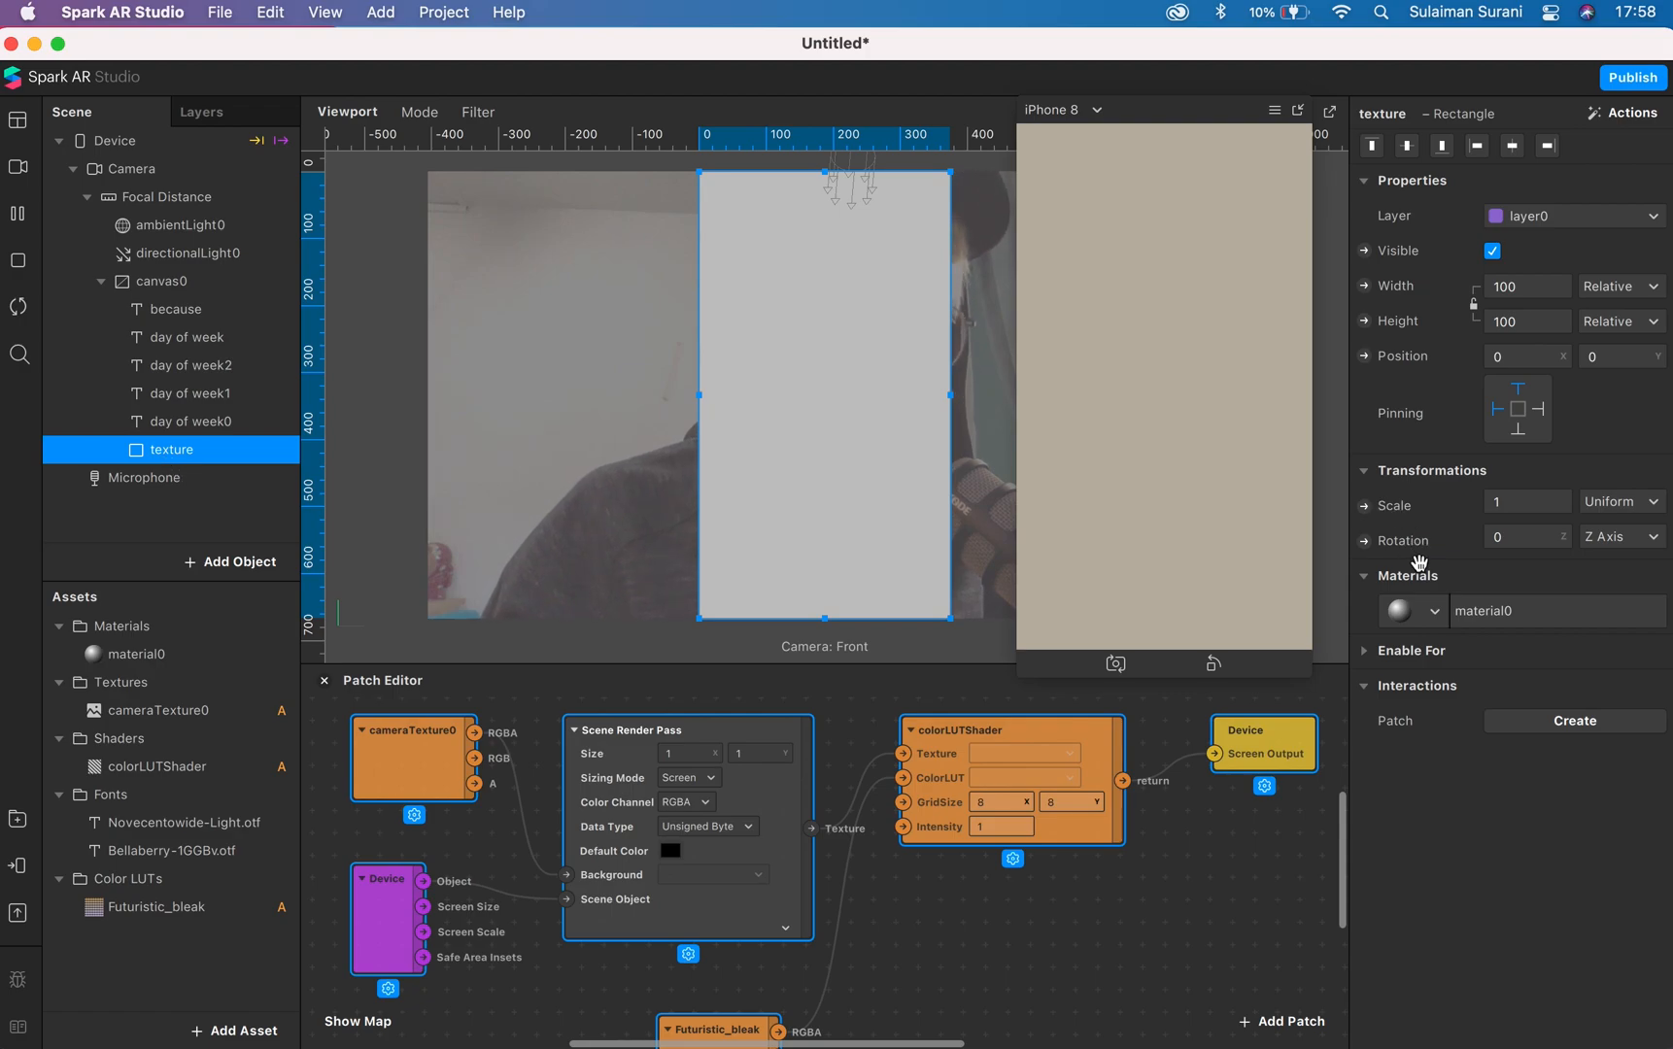
- Rename the full-canvas rectangle's material, material0, as texture
{"action": "left_click", "coordinate": [136, 654]}
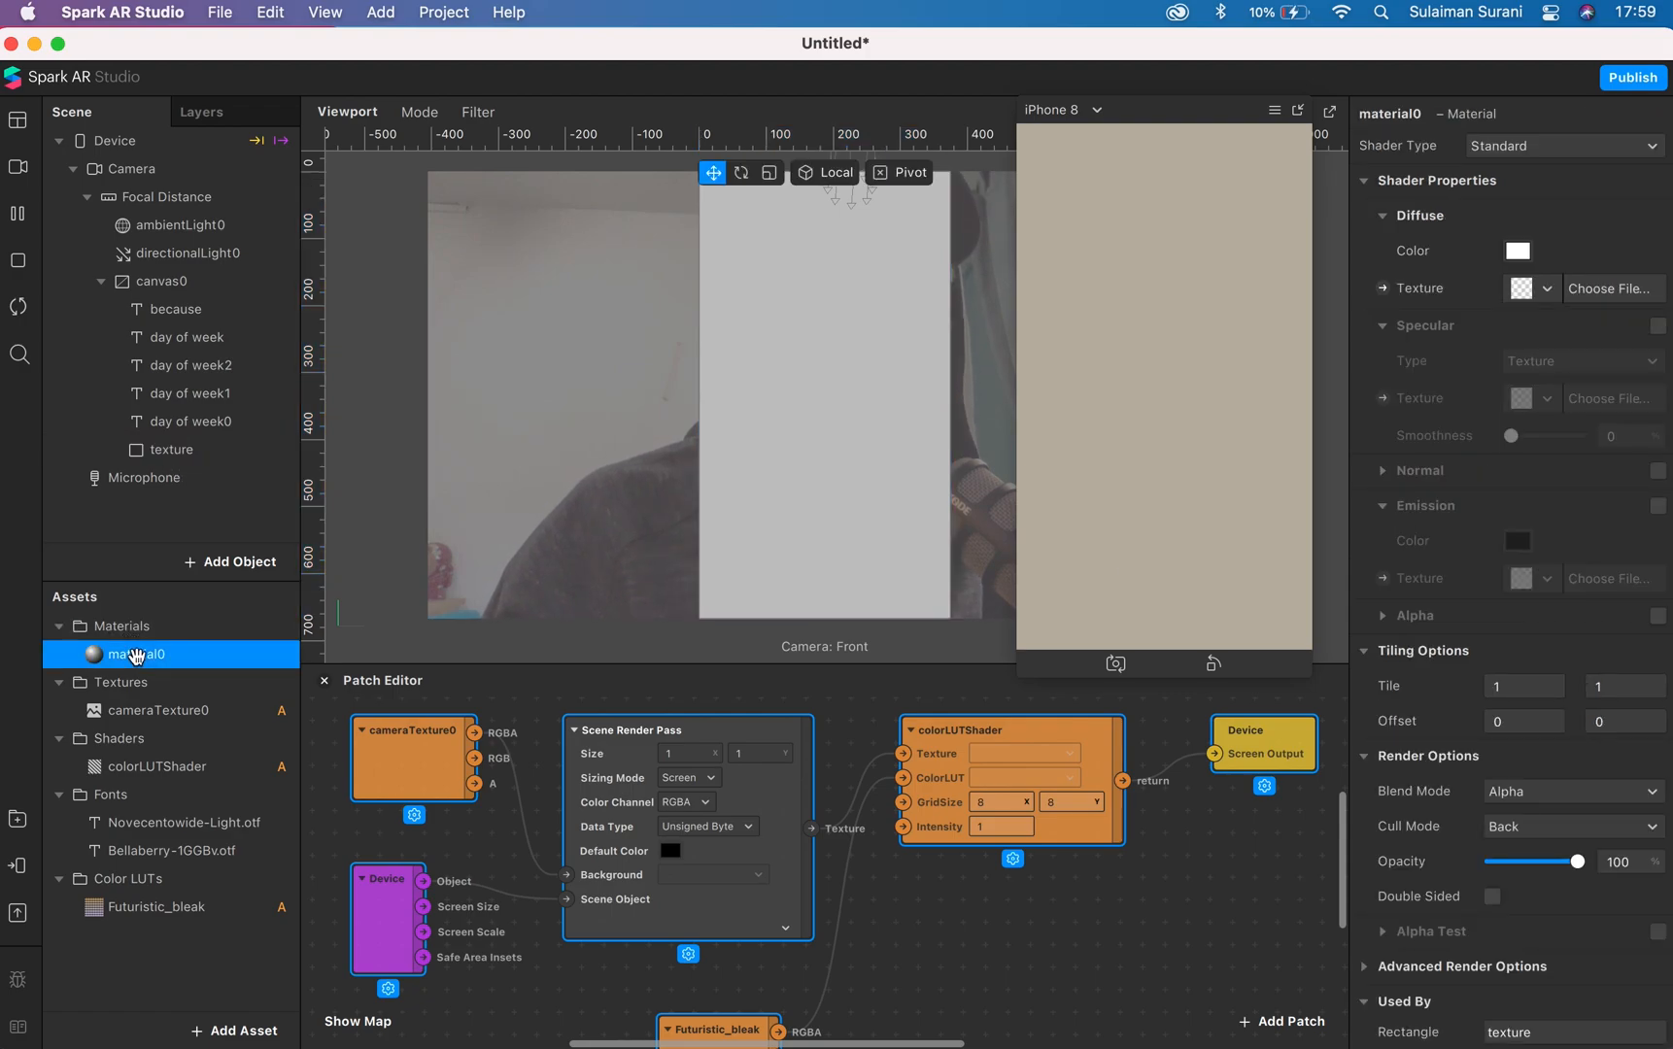
{"action": "right_click", "coordinate": [136, 654]}
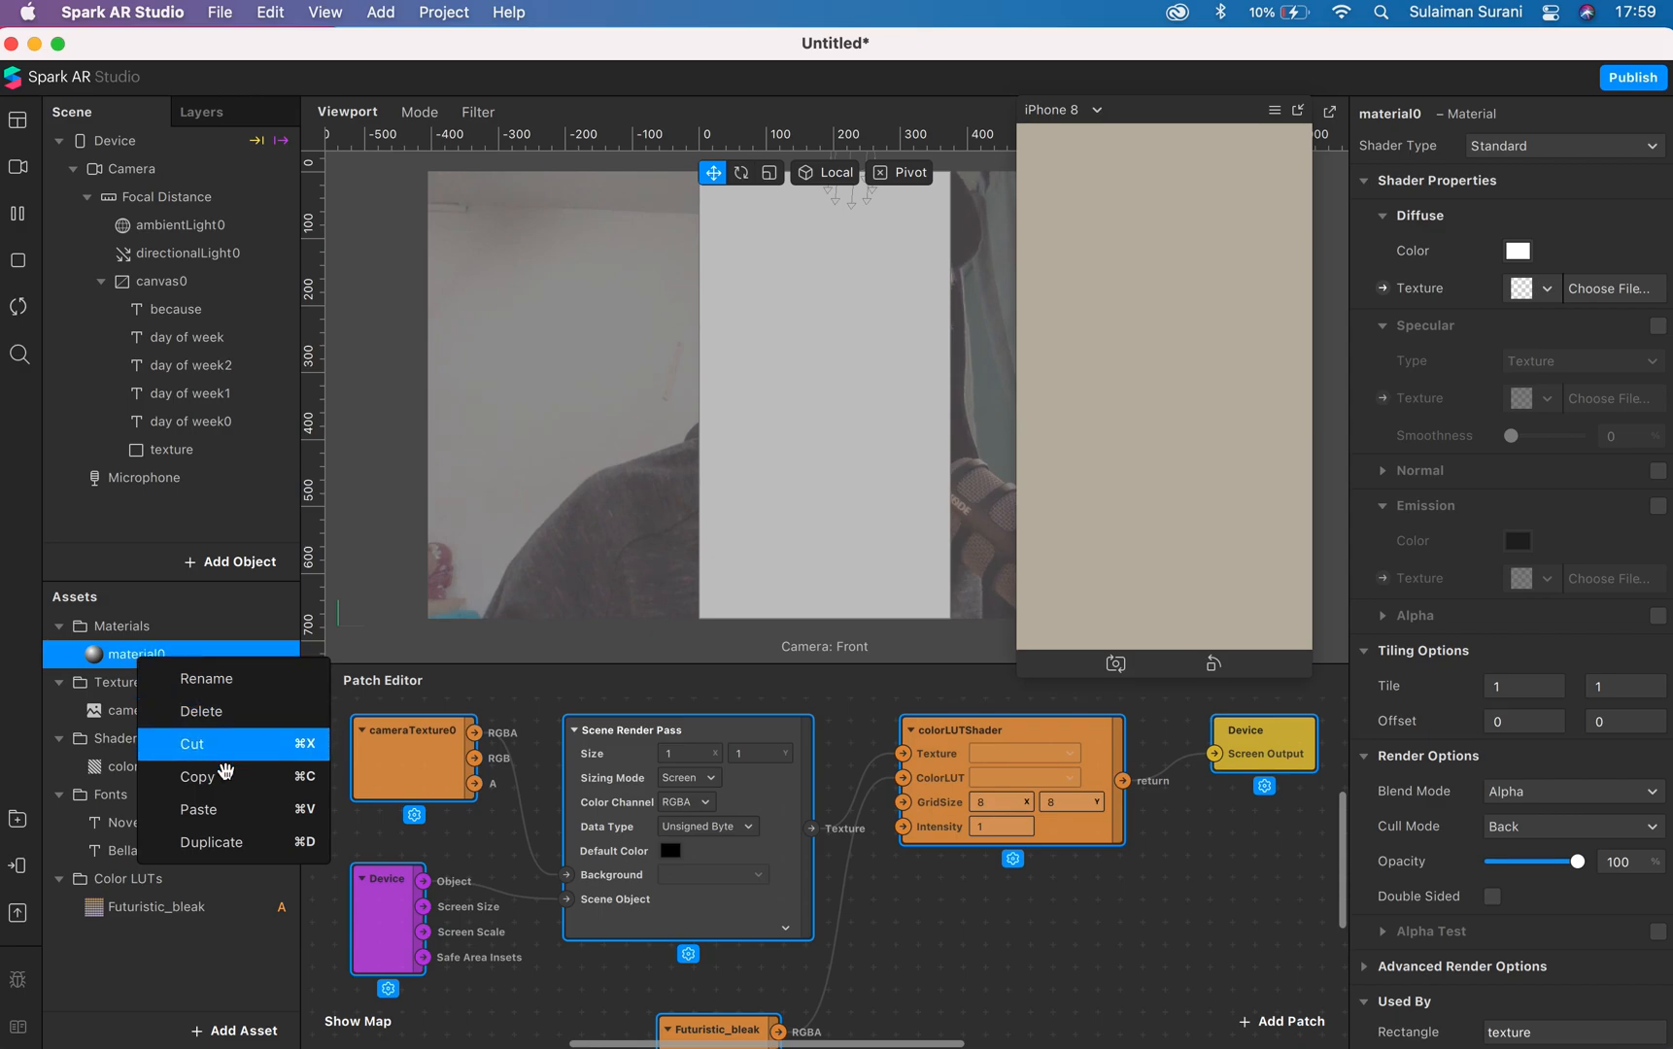
{"action": "left_click", "coordinate": [231, 679]}
{"action": "type", "text": "texture"}
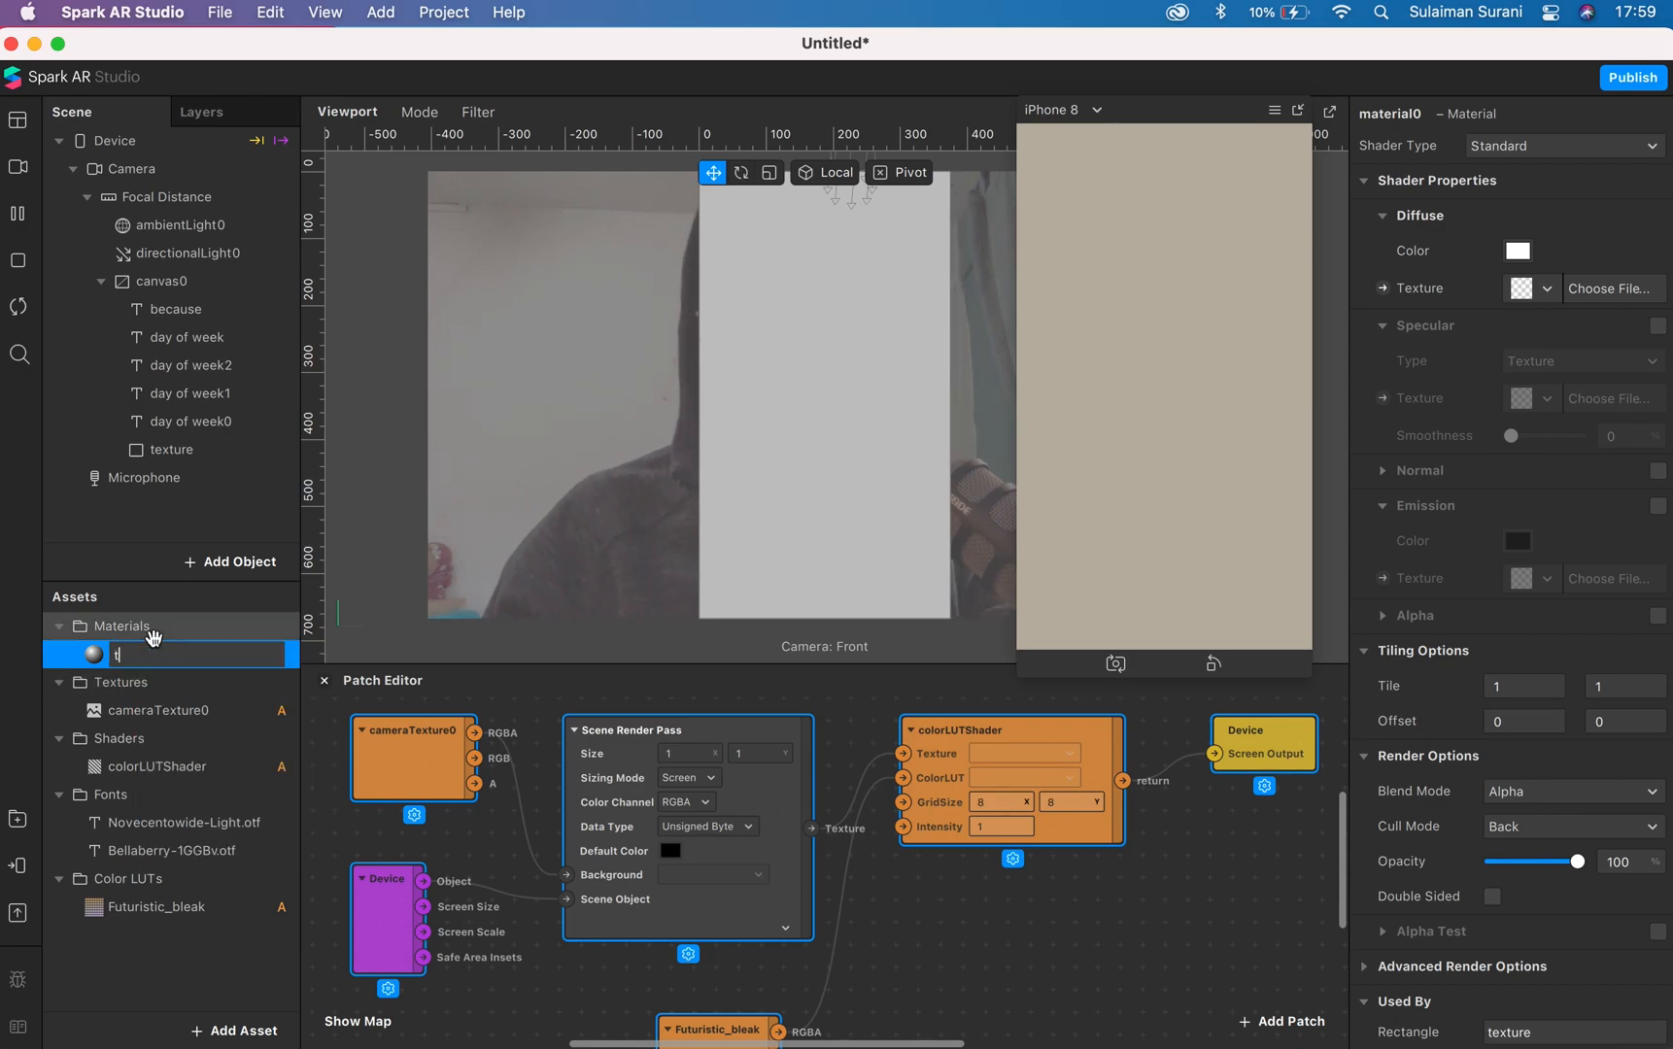
{"action": "key", "text": "Return"}
- Import the image 7404466-blue-rough-background.jpg from the computer's Textures folder as a project asset
{"action": "left_click", "coordinate": [220, 1032]}
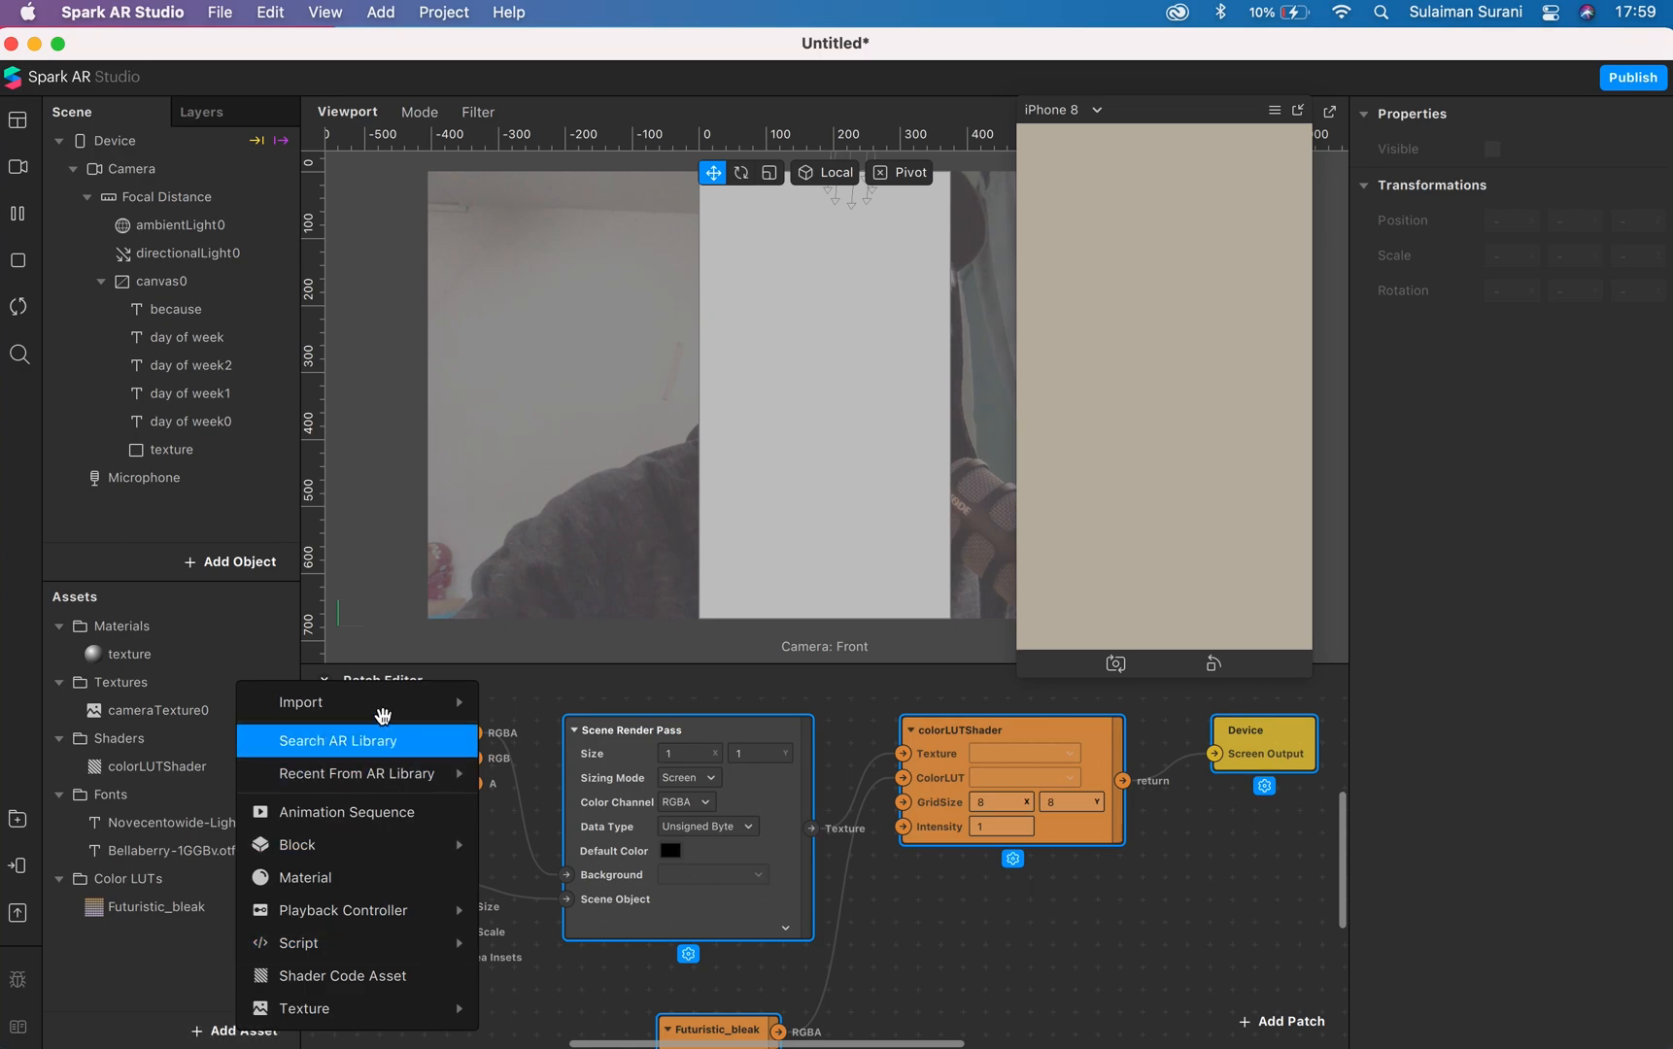
{"action": "mouse_move", "coordinate": [440, 700]}
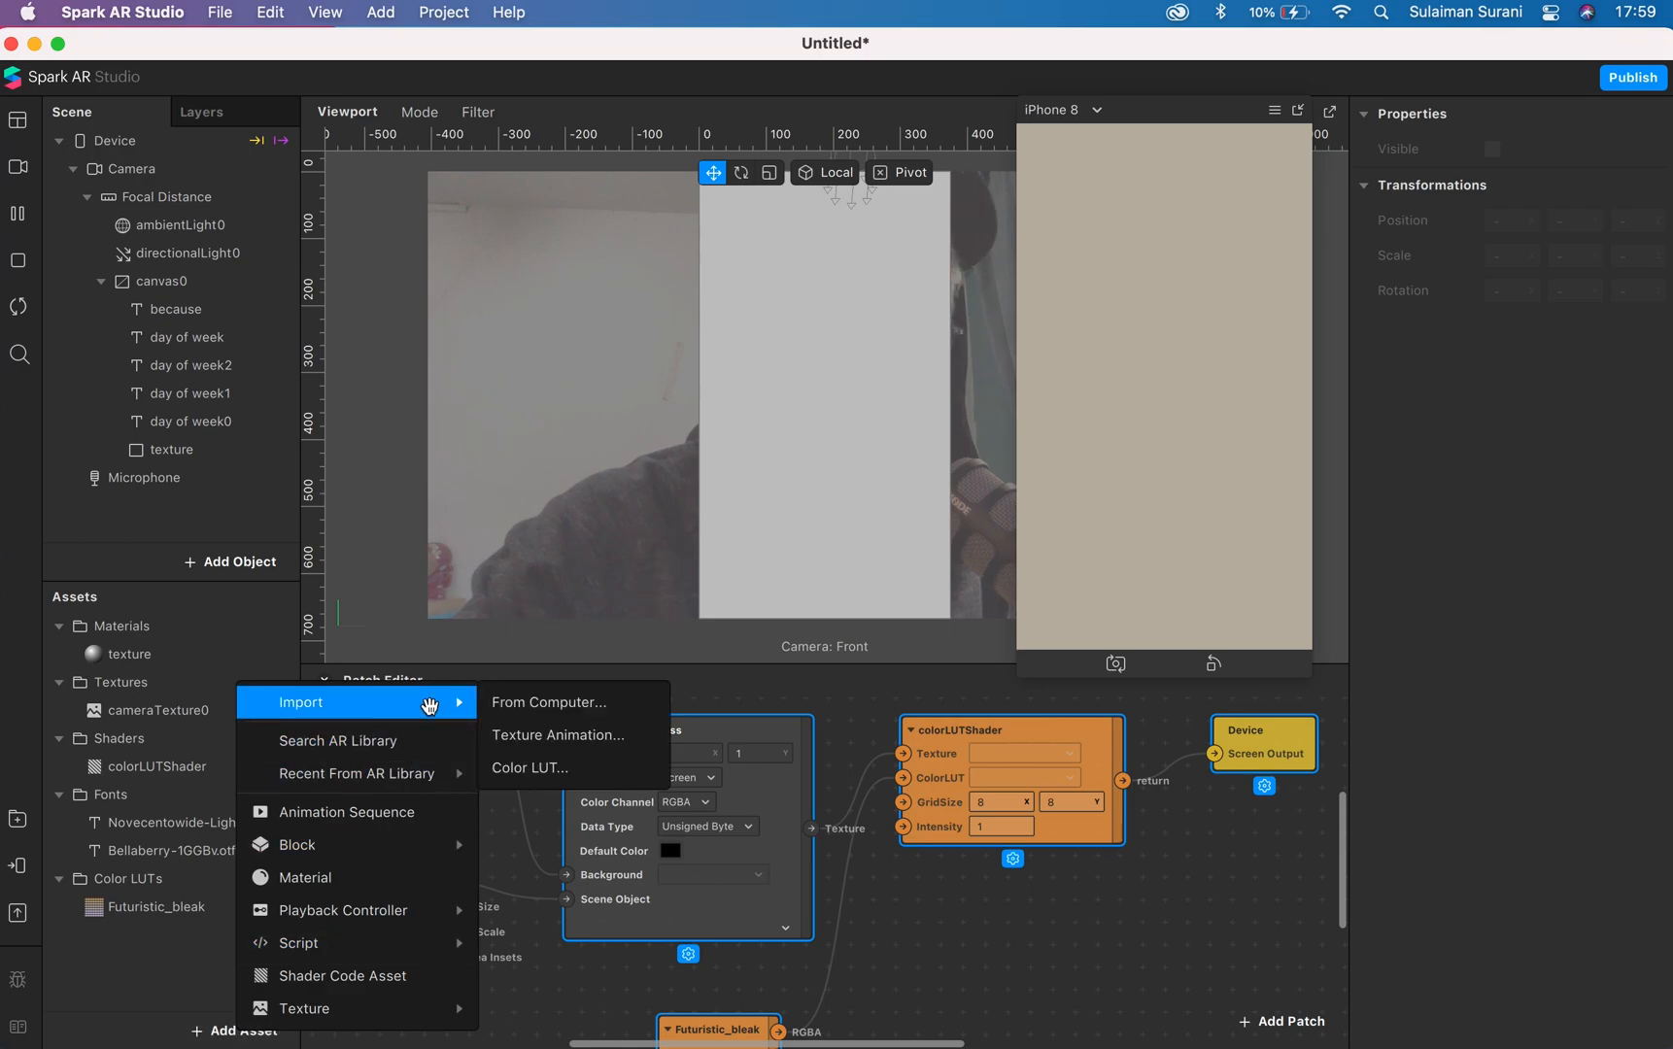
{"action": "left_click", "coordinate": [579, 710]}
{"action": "left_click", "coordinate": [1273, 373]}
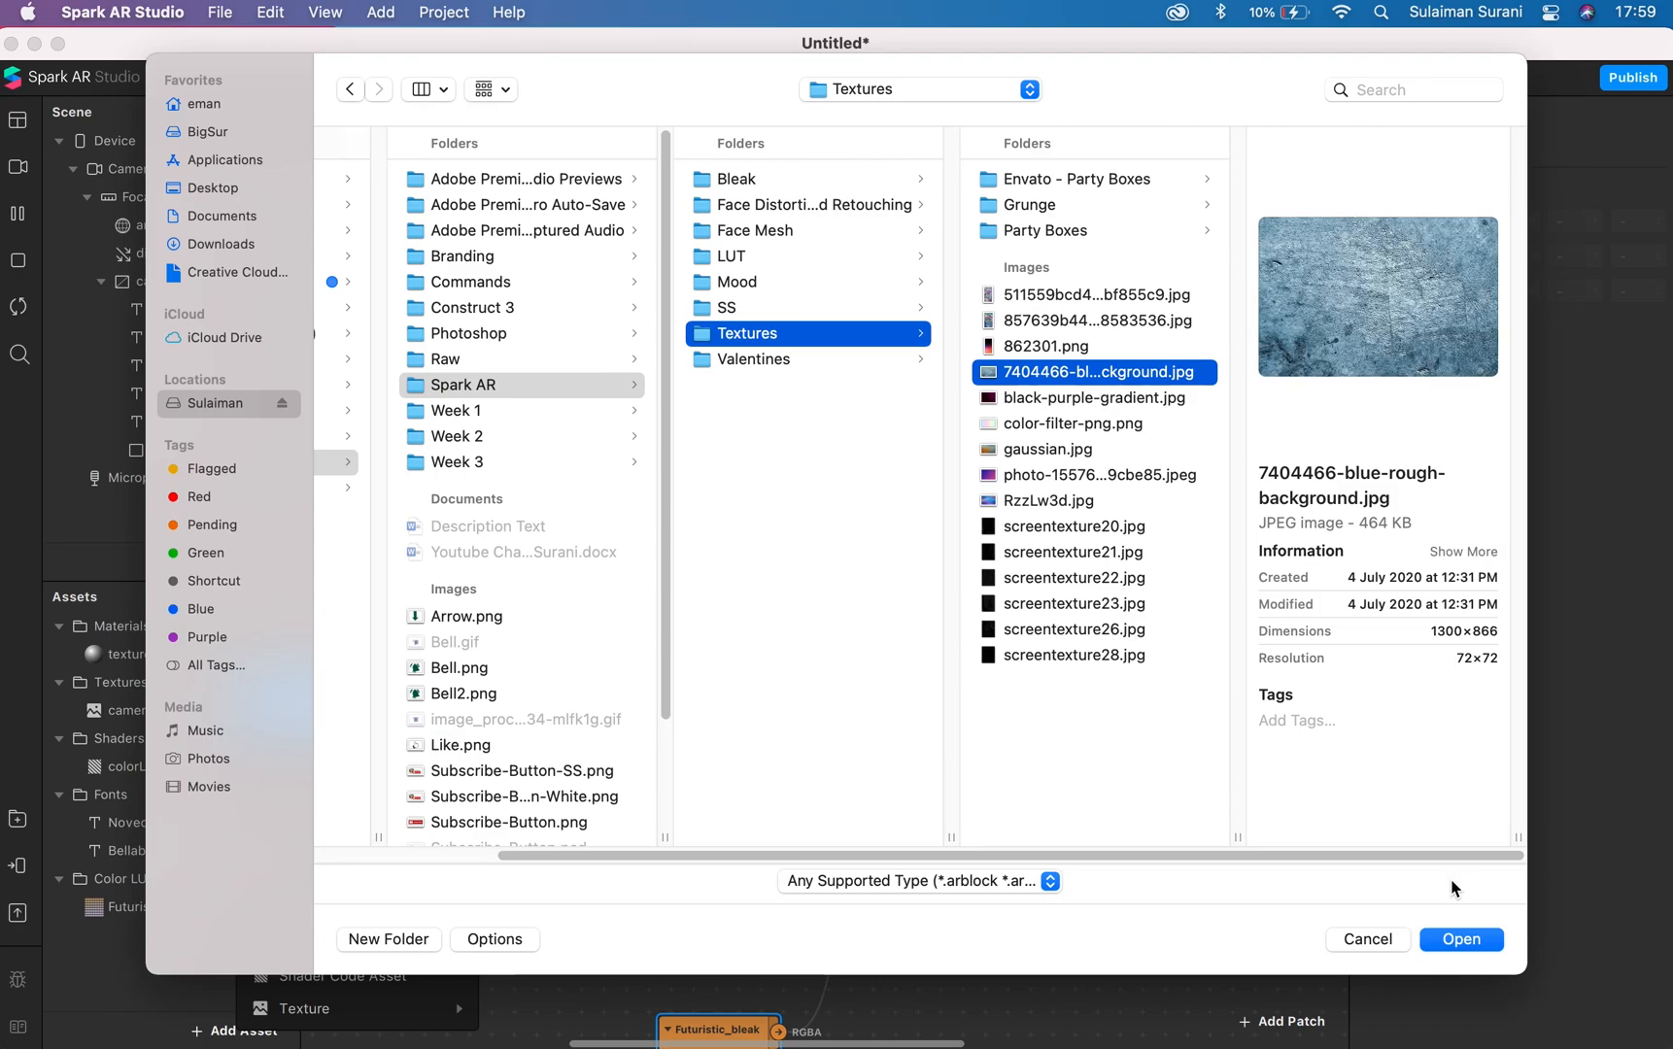
{"action": "left_click", "coordinate": [1461, 940]}
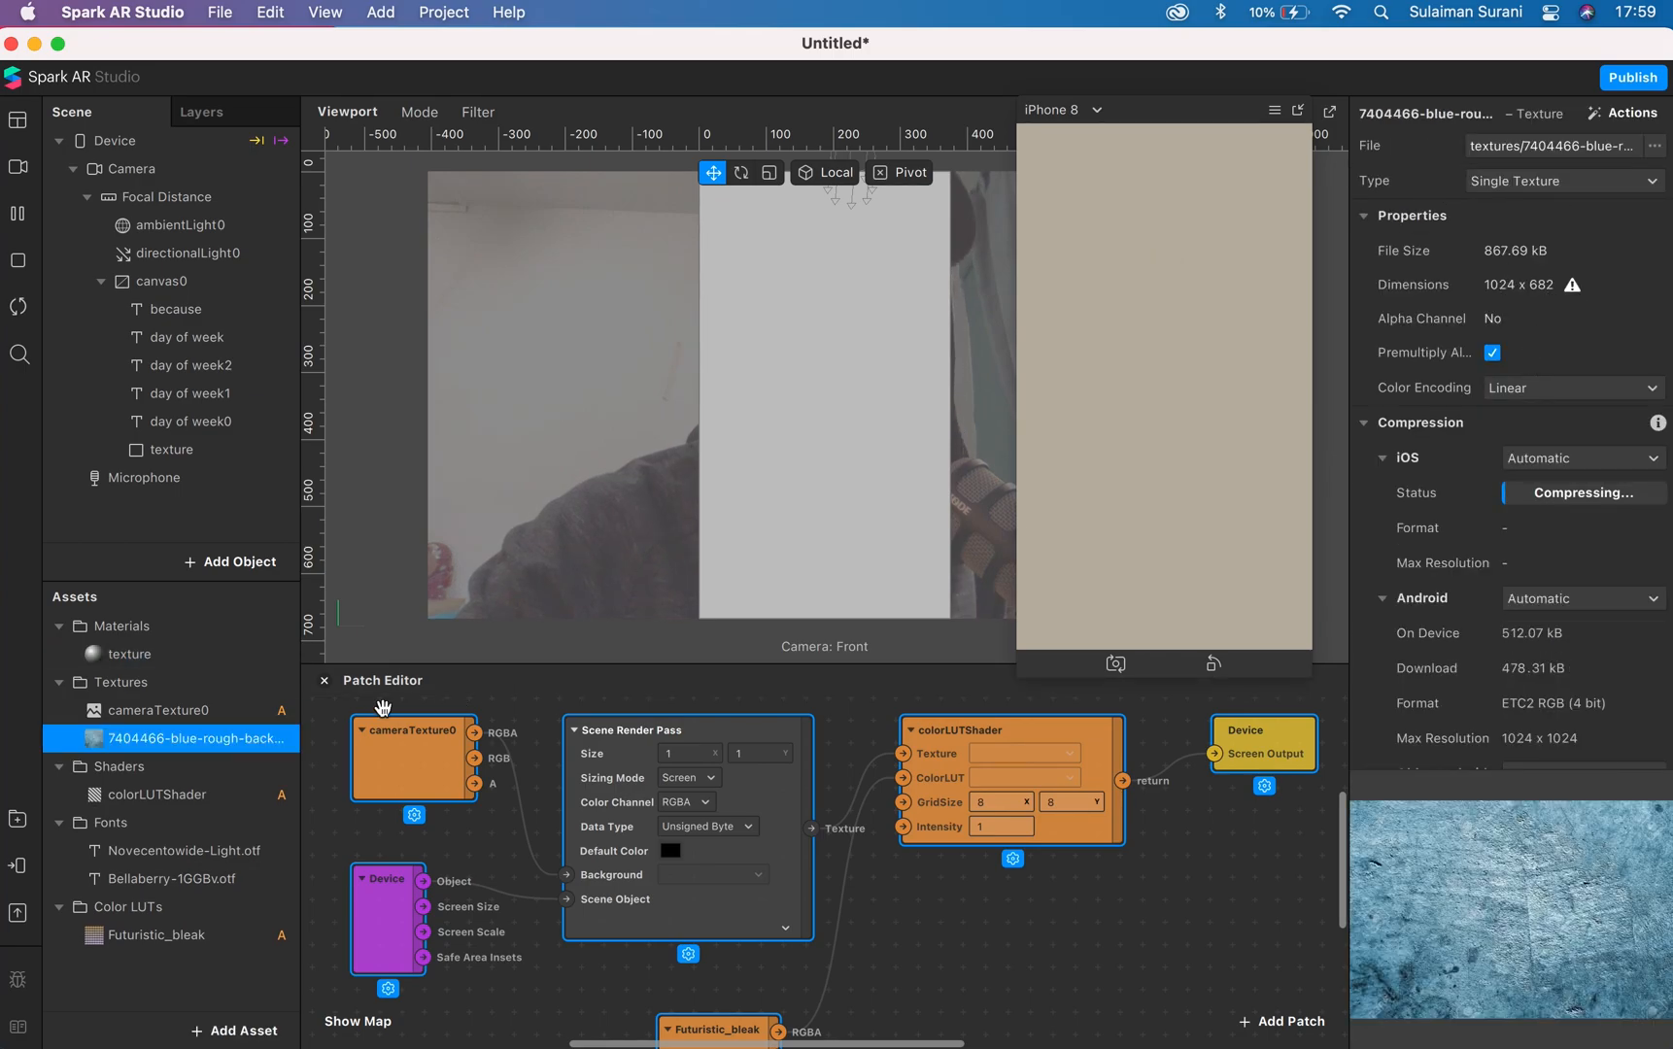
- Assign 7404466-blue-rough-background as the diffuse texture of the texture material
{"action": "left_click", "coordinate": [141, 656]}
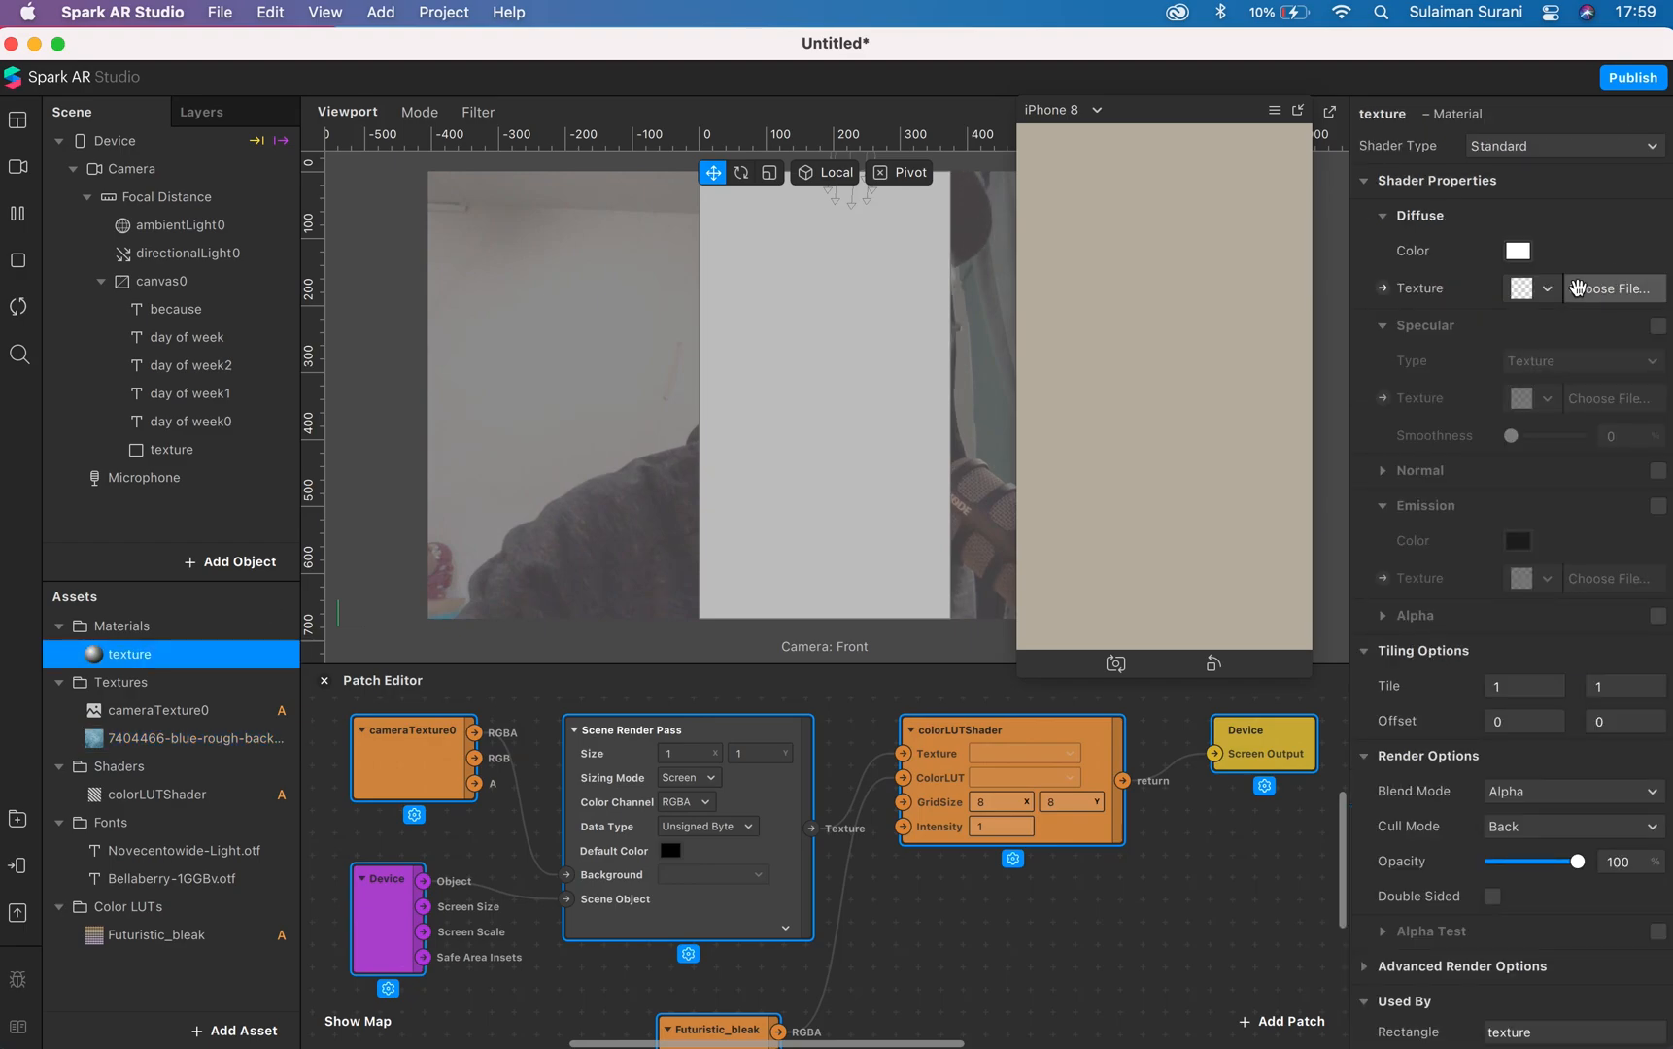
{"action": "left_click", "coordinate": [1544, 288]}
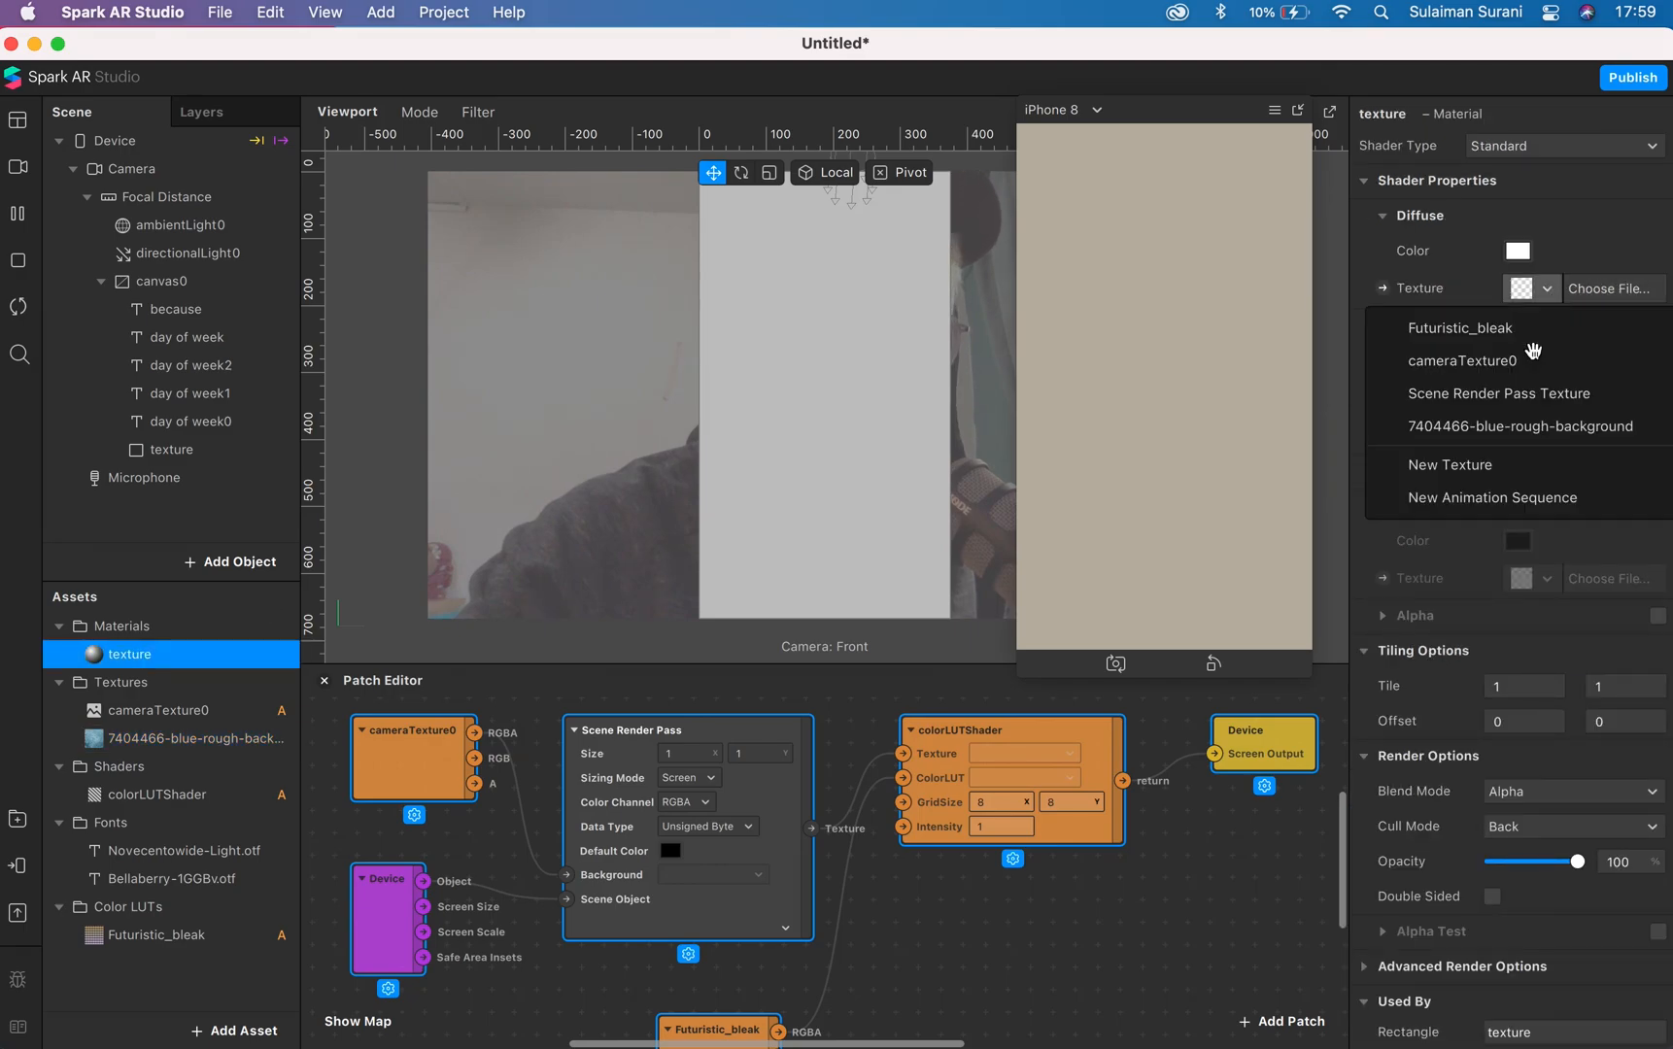
{"action": "left_click", "coordinate": [1481, 428]}
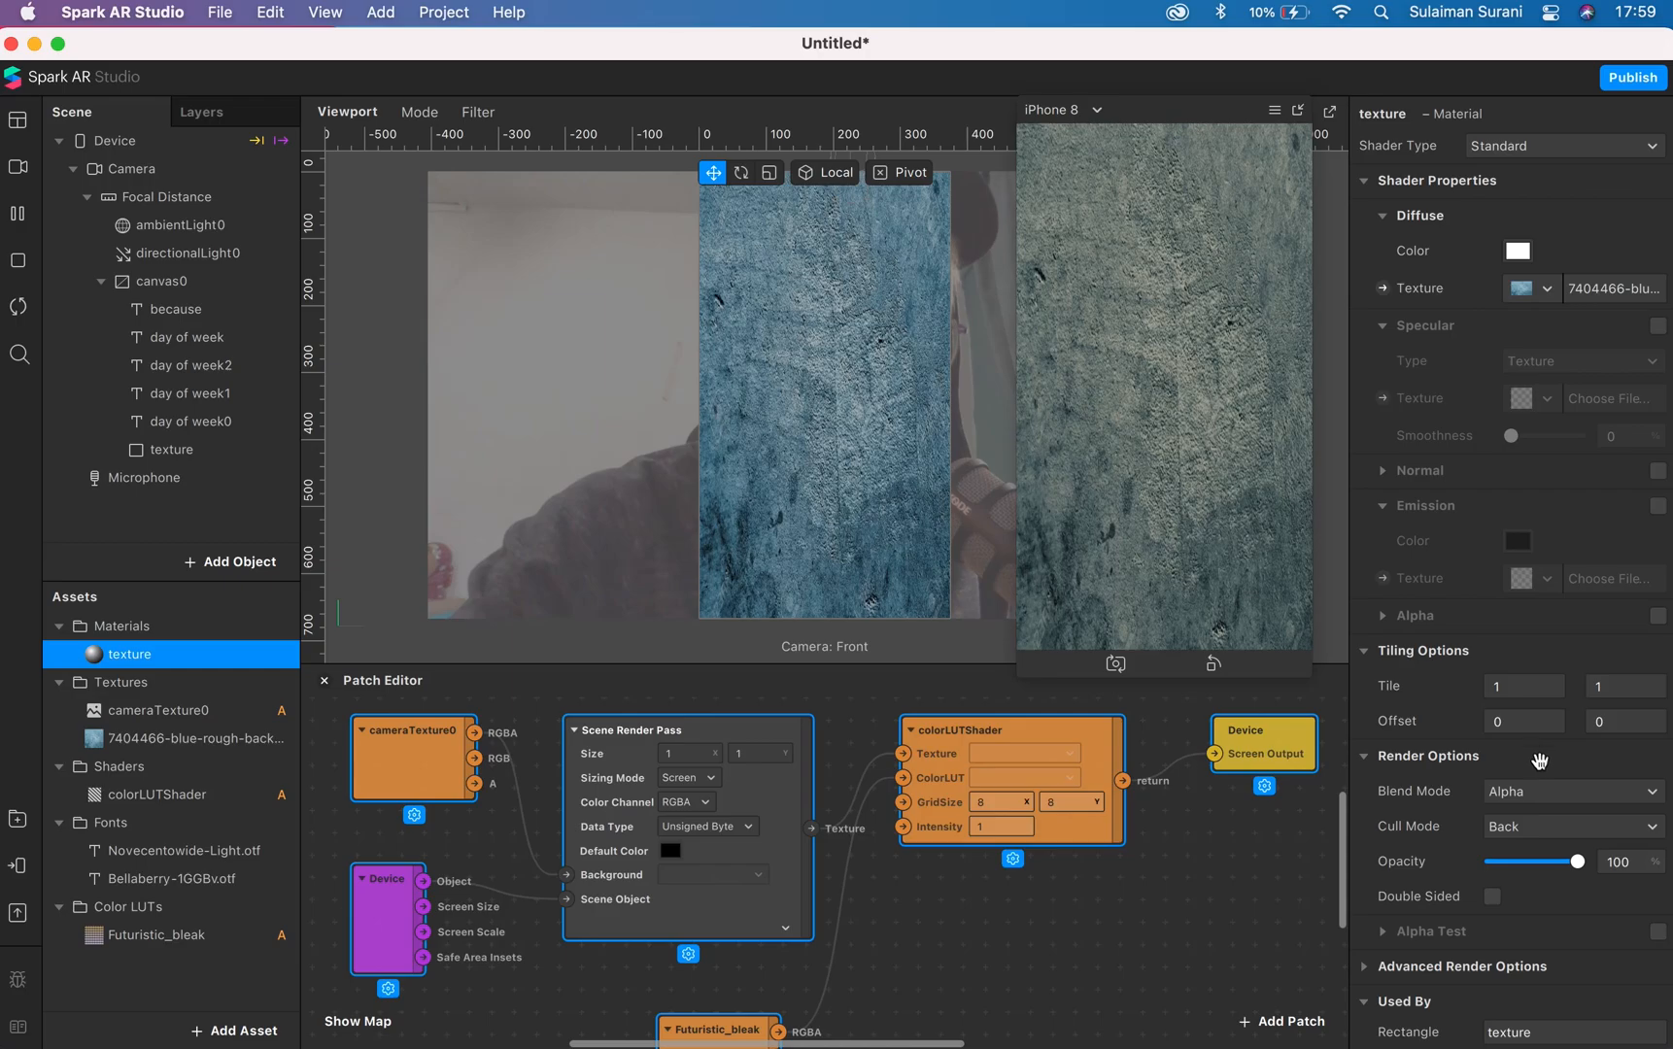
- Set the texture material's blend mode to Screen and lower its opacity to 10%
{"action": "left_click", "coordinate": [1540, 792]}
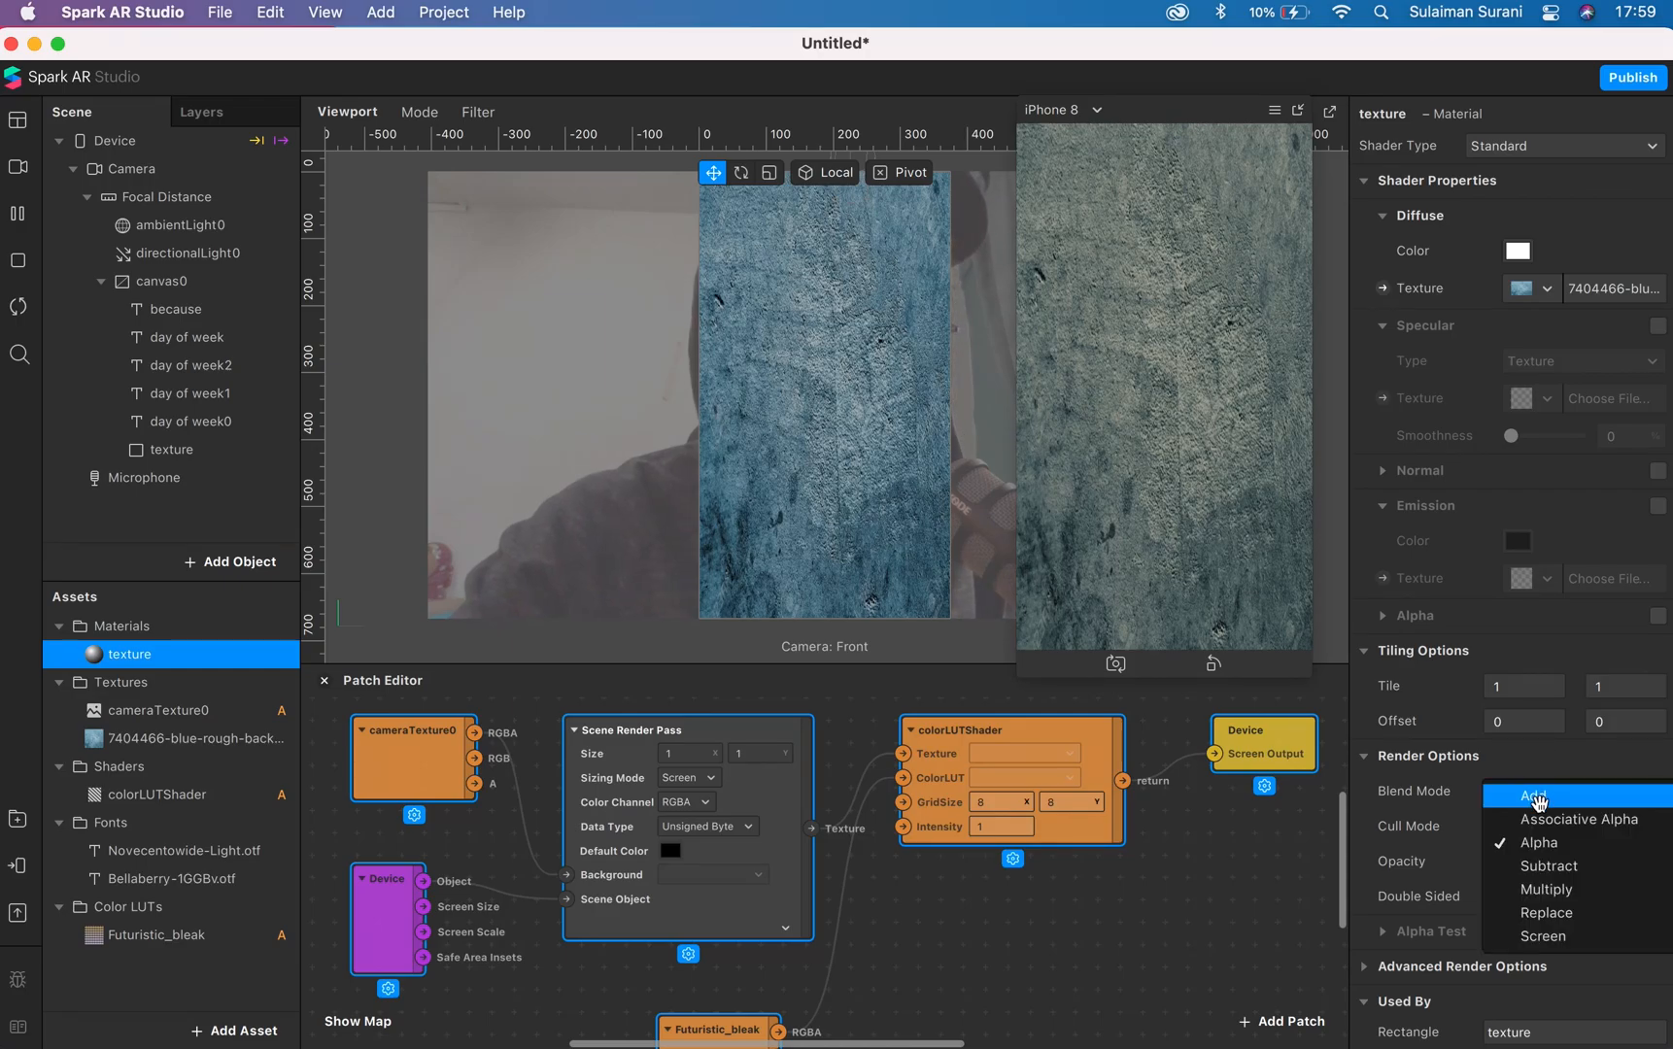
{"action": "left_click", "coordinate": [1556, 934]}
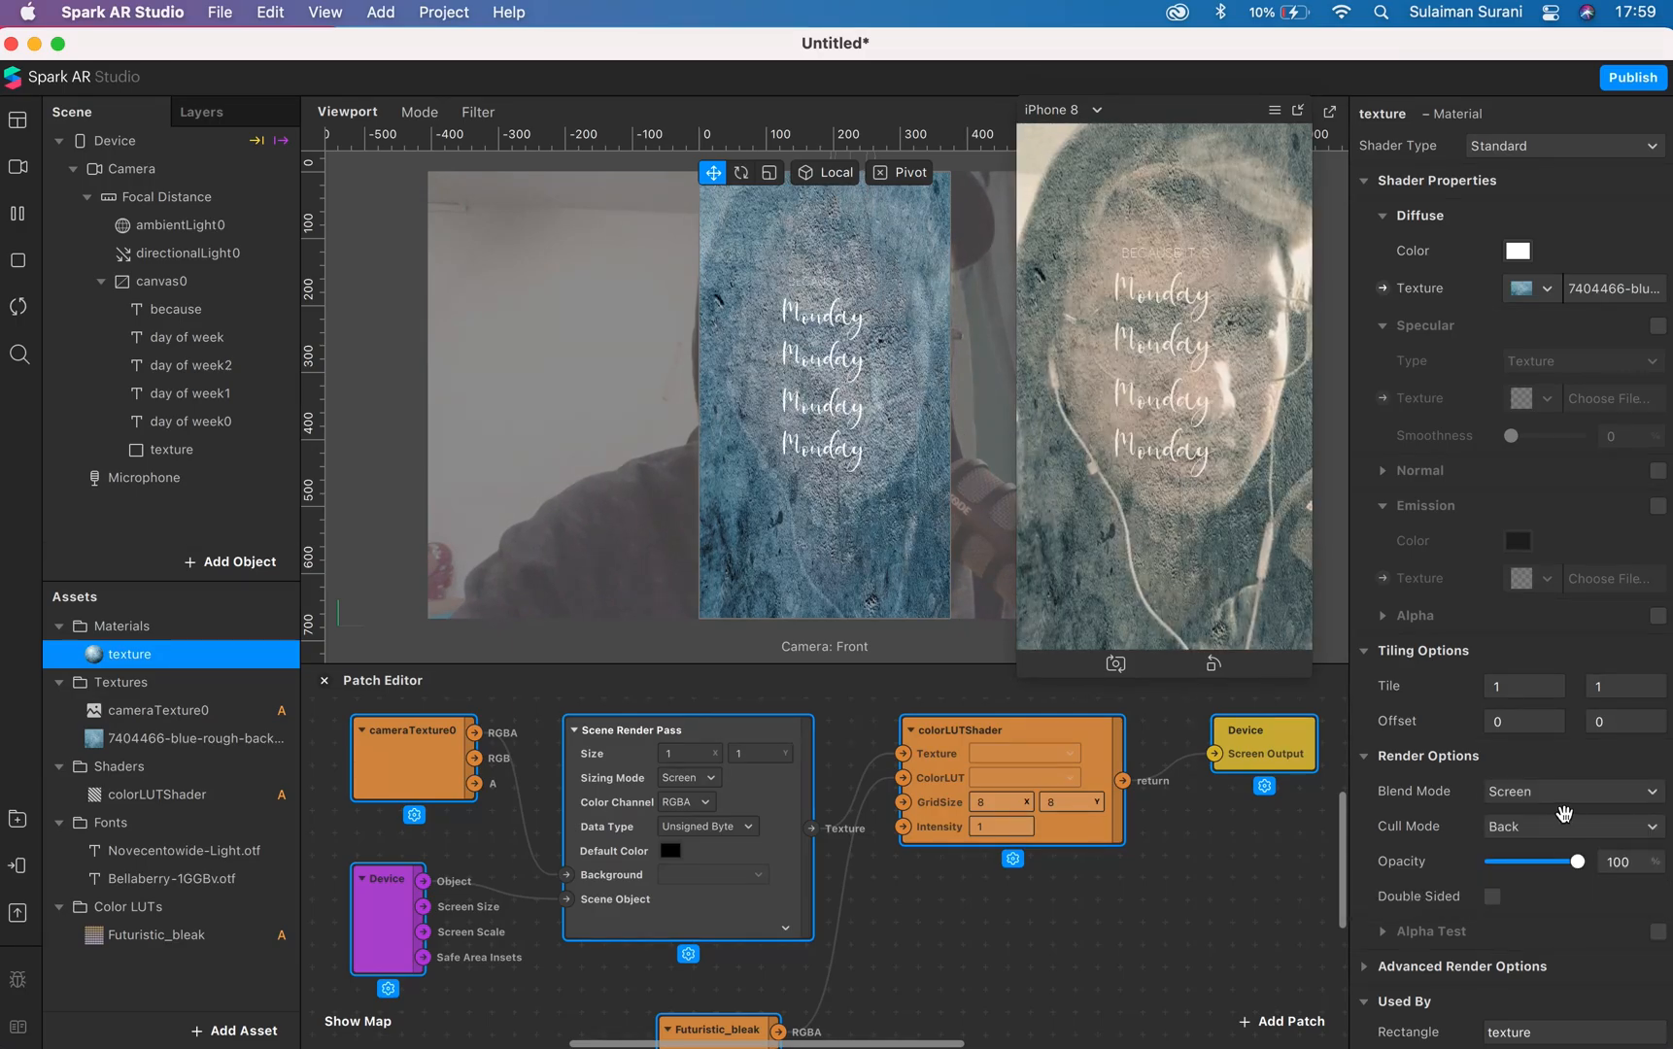
{"action": "left_click_drag", "start_coordinate": [1544, 867], "coordinate": [1517, 866]}
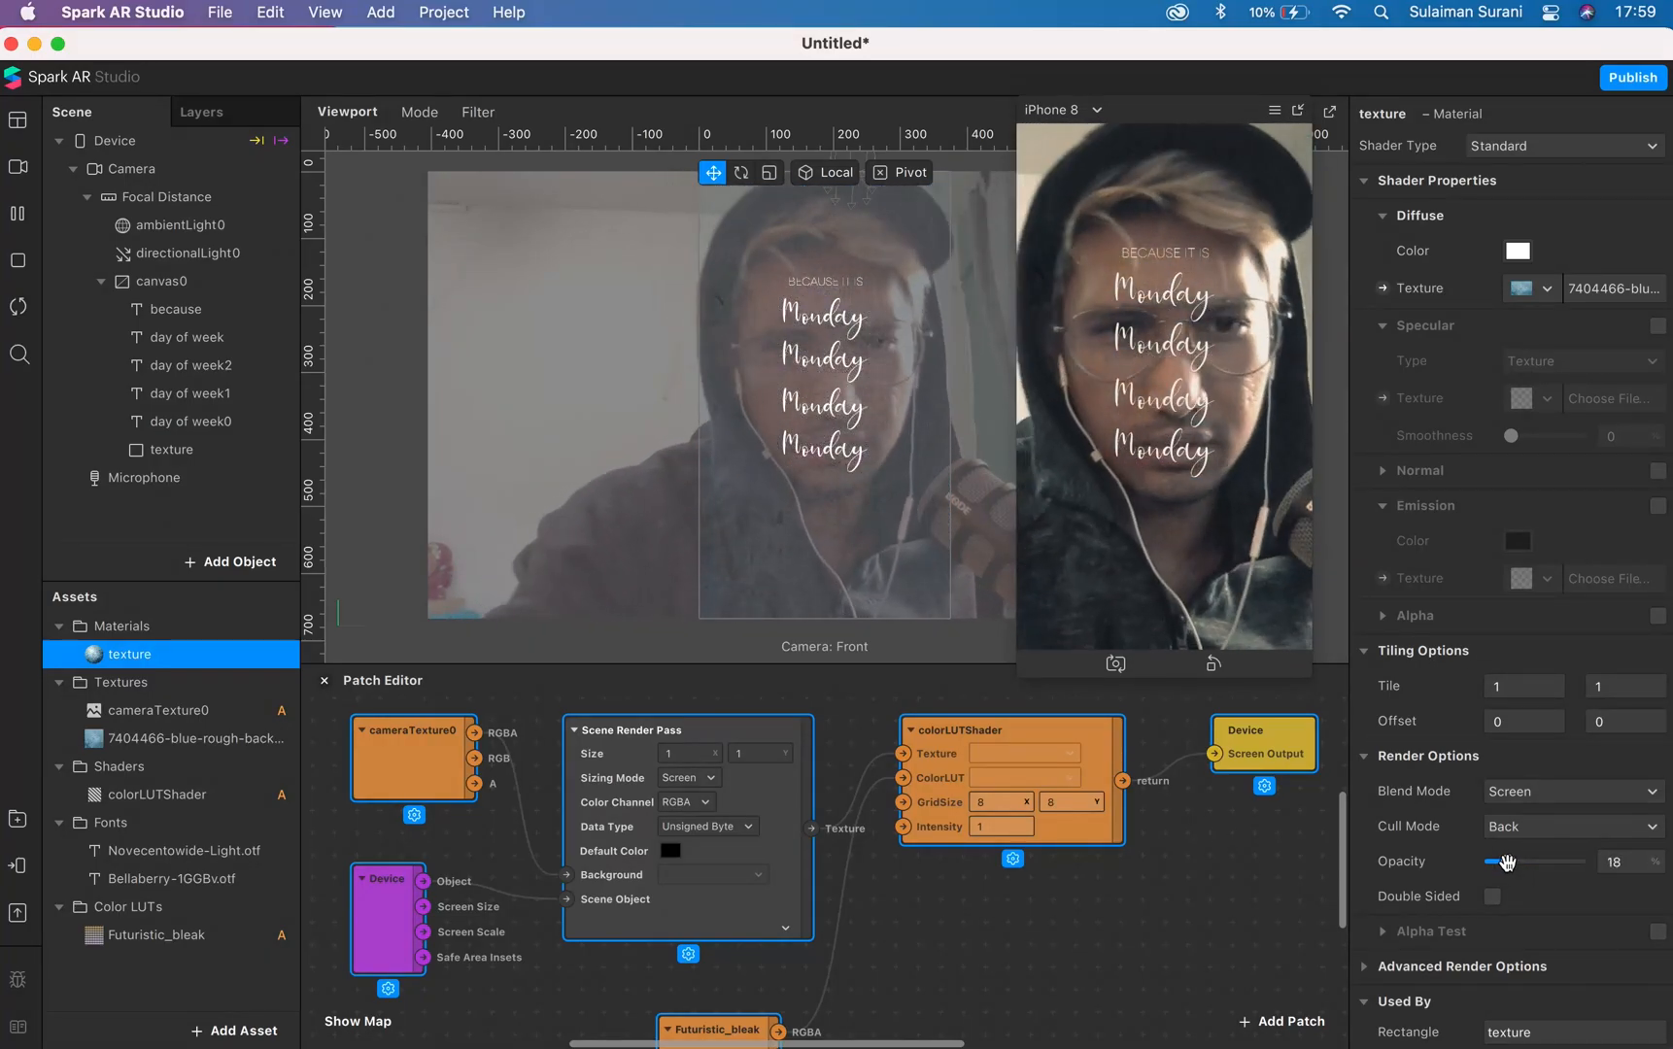
{"action": "left_click_drag", "start_coordinate": [1507, 862], "coordinate": [1494, 859]}
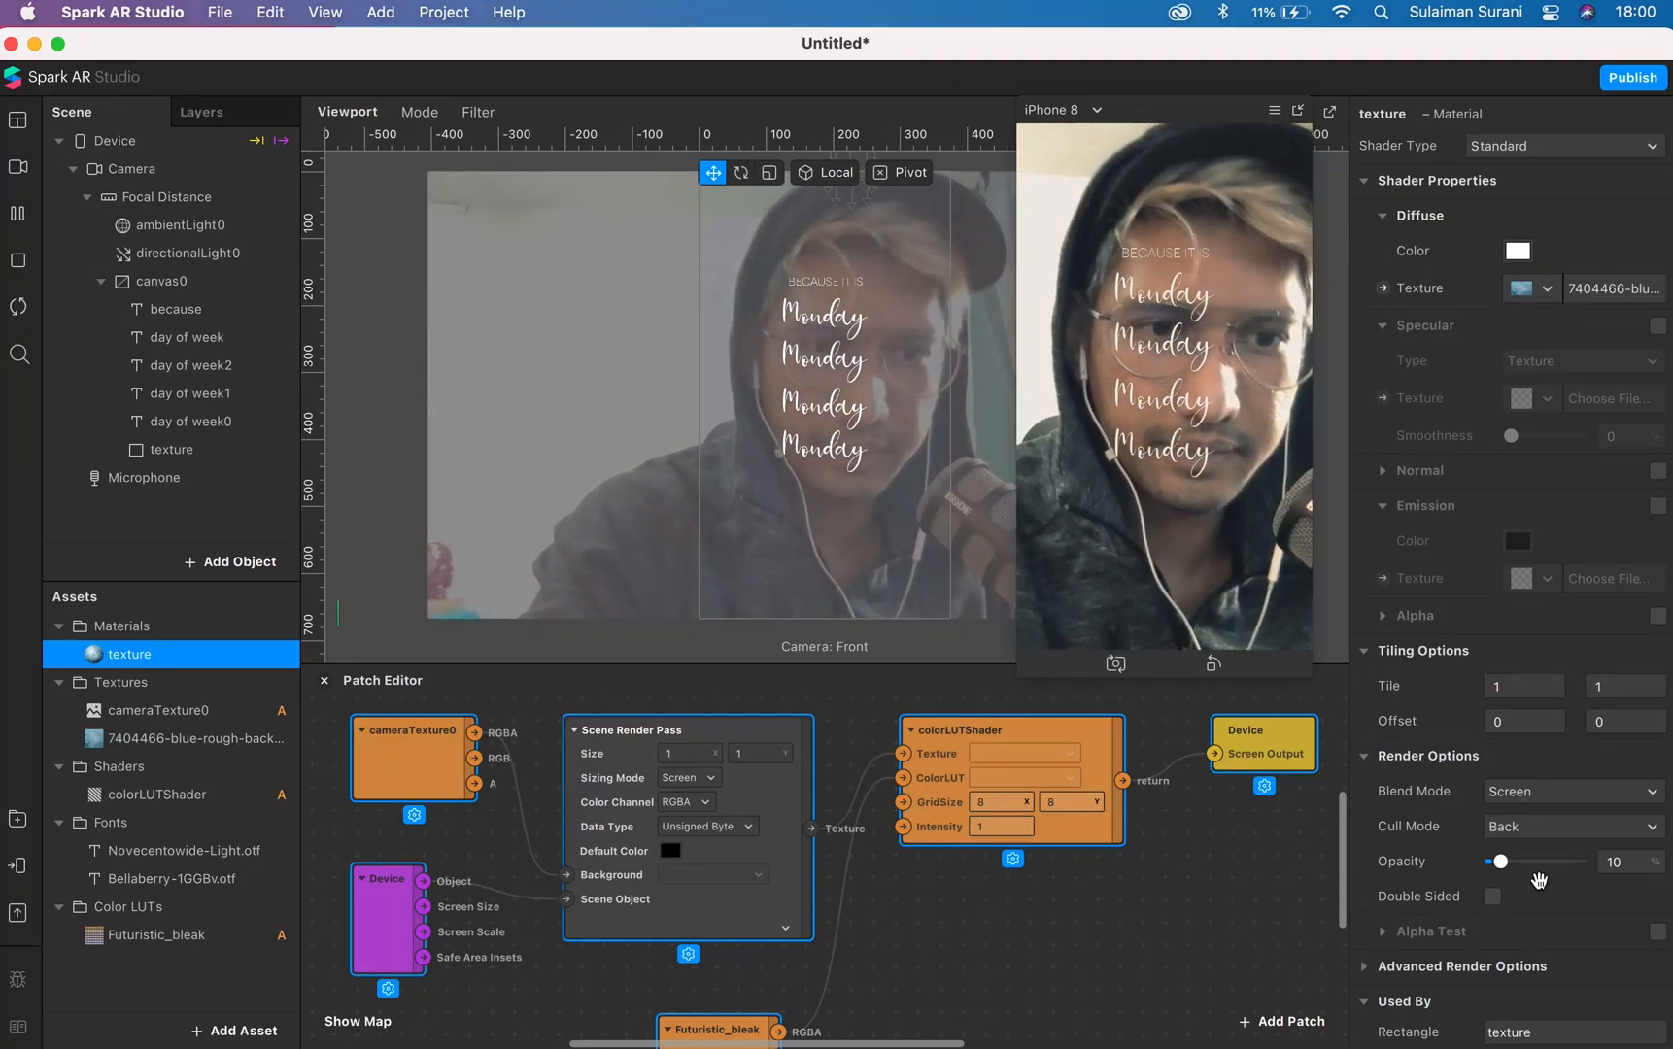
{"action": "left_click", "coordinate": [165, 424]}
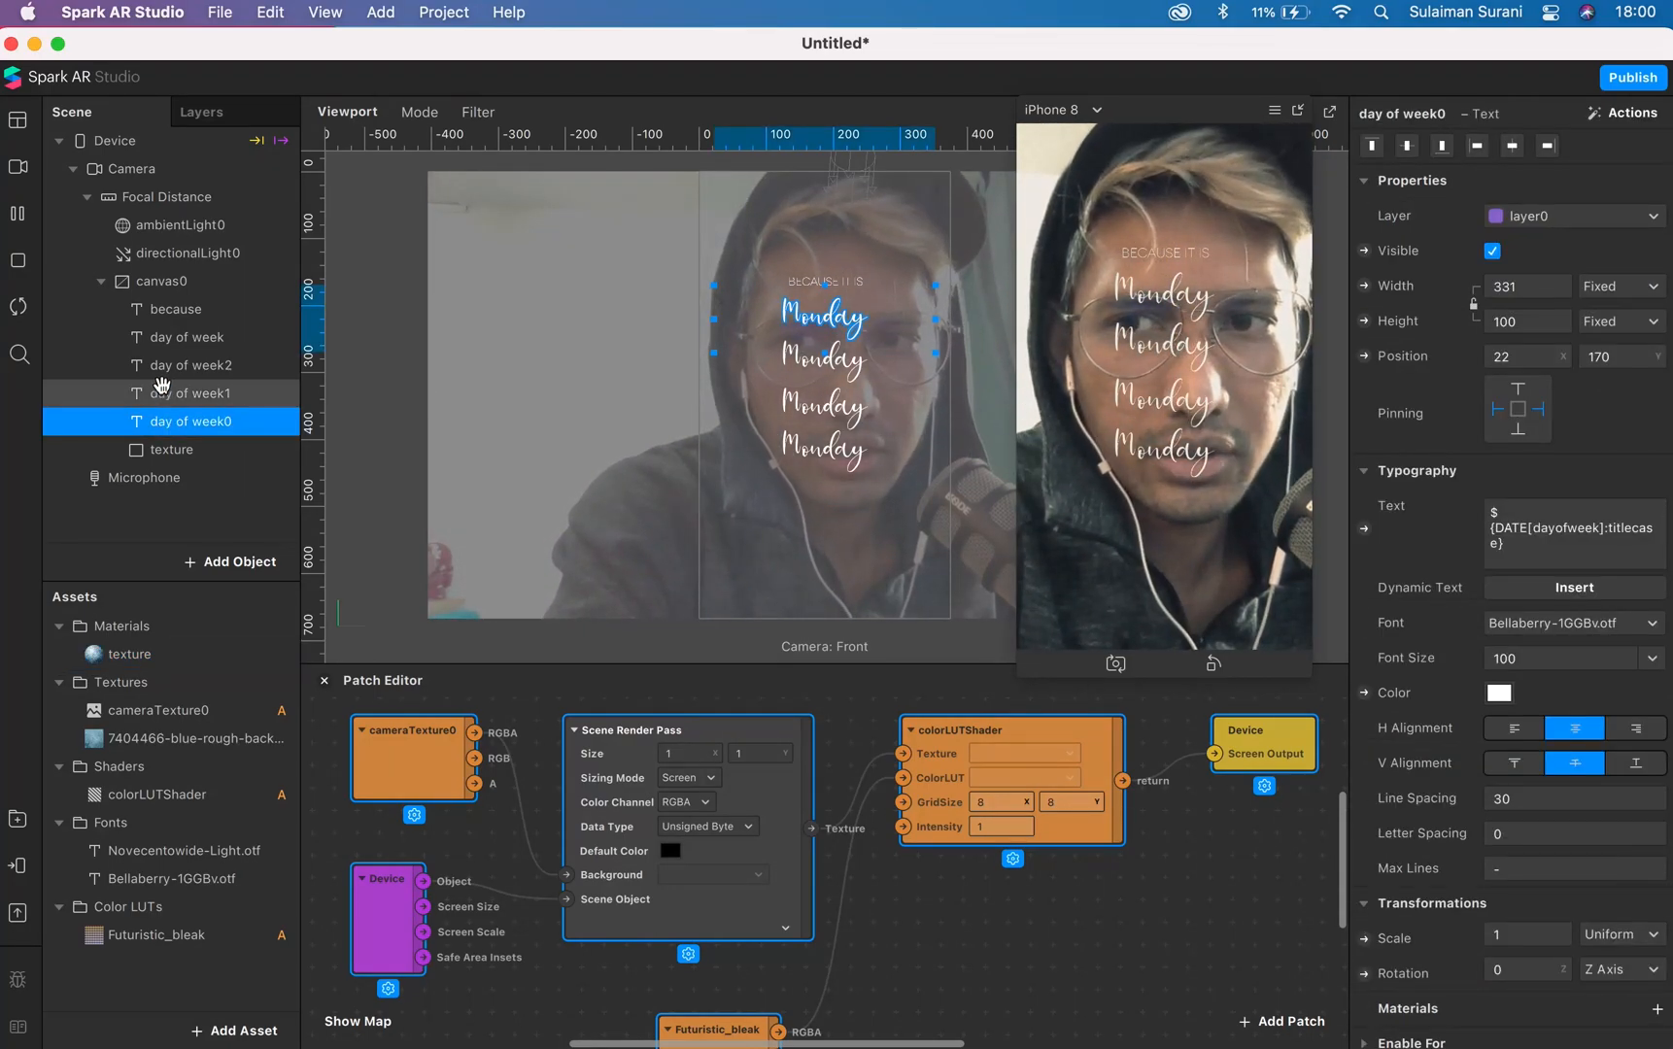
{"action": "left_click", "coordinate": [158, 393]}
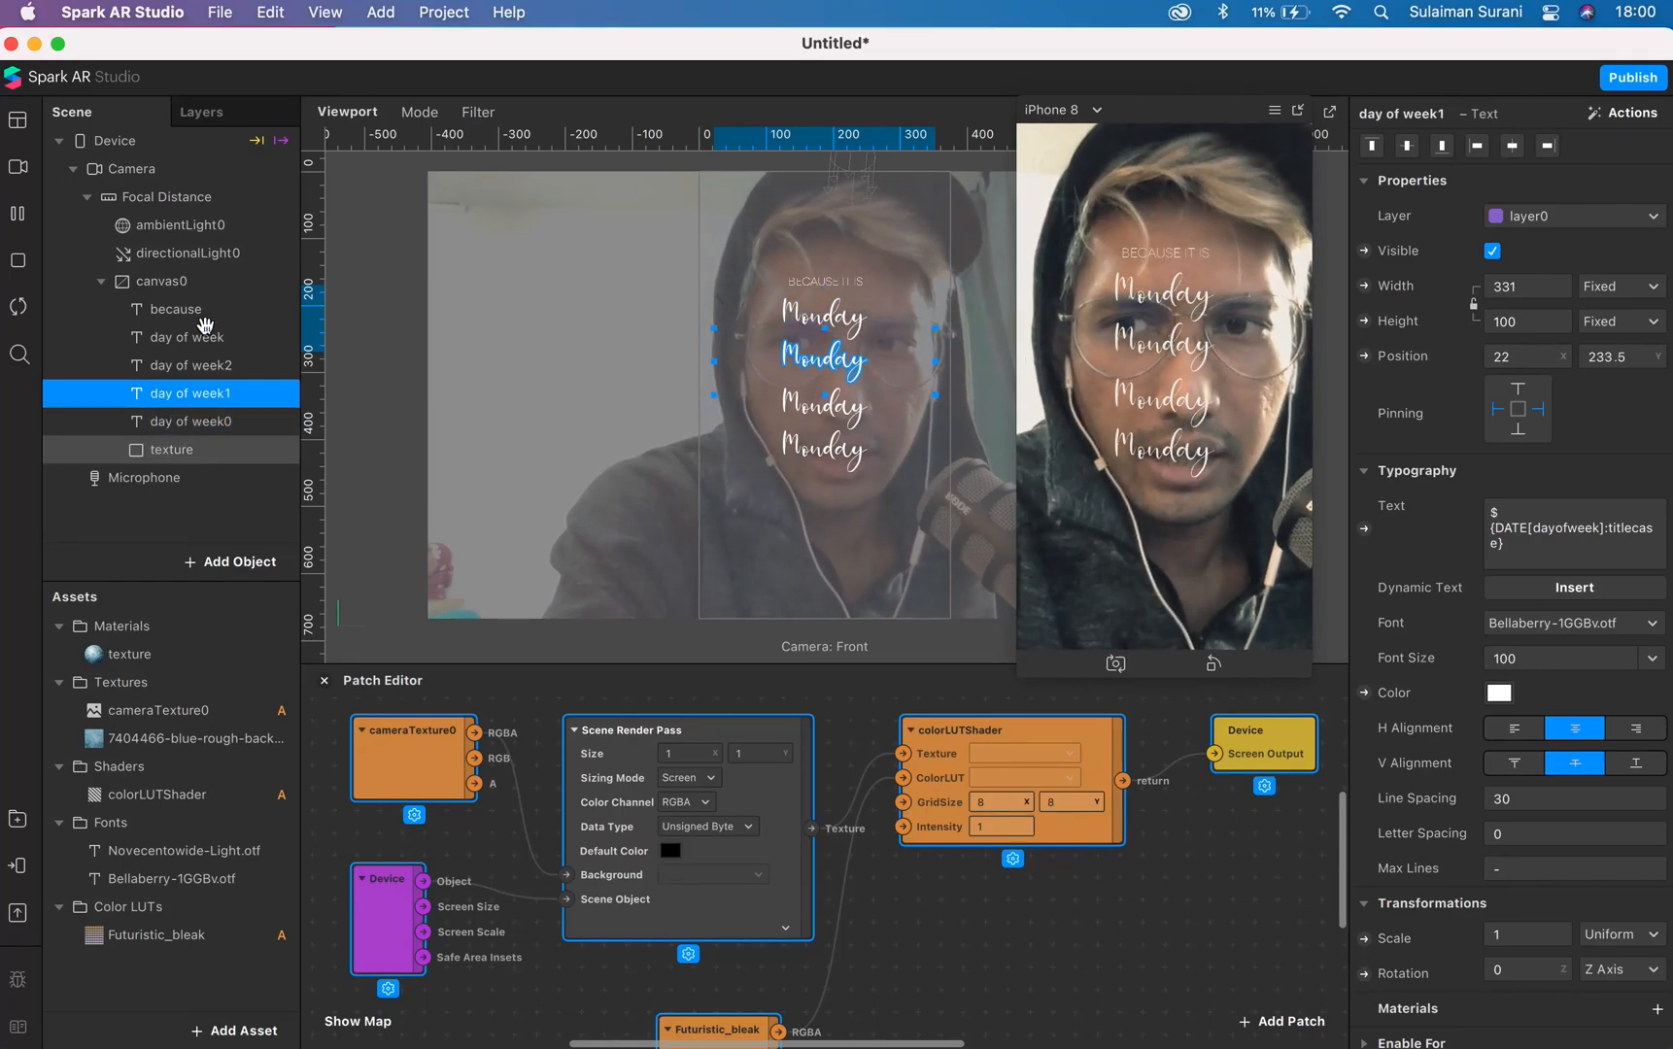
{"action": "left_click", "coordinate": [172, 280]}
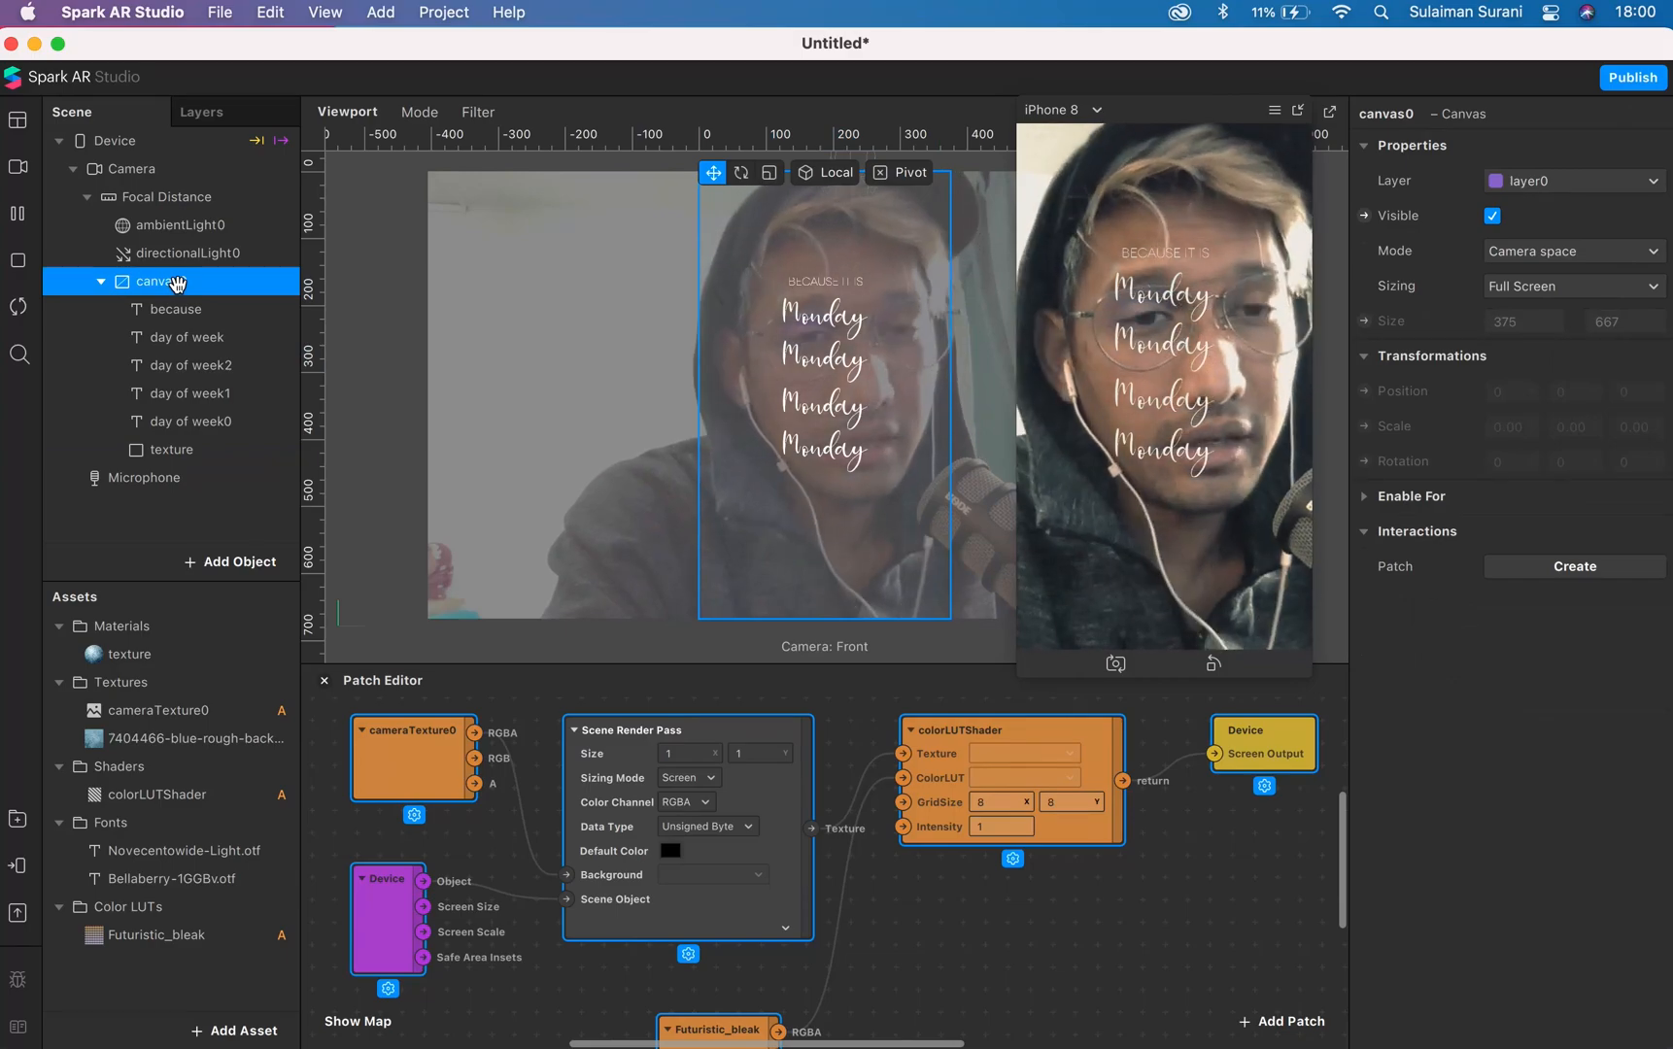